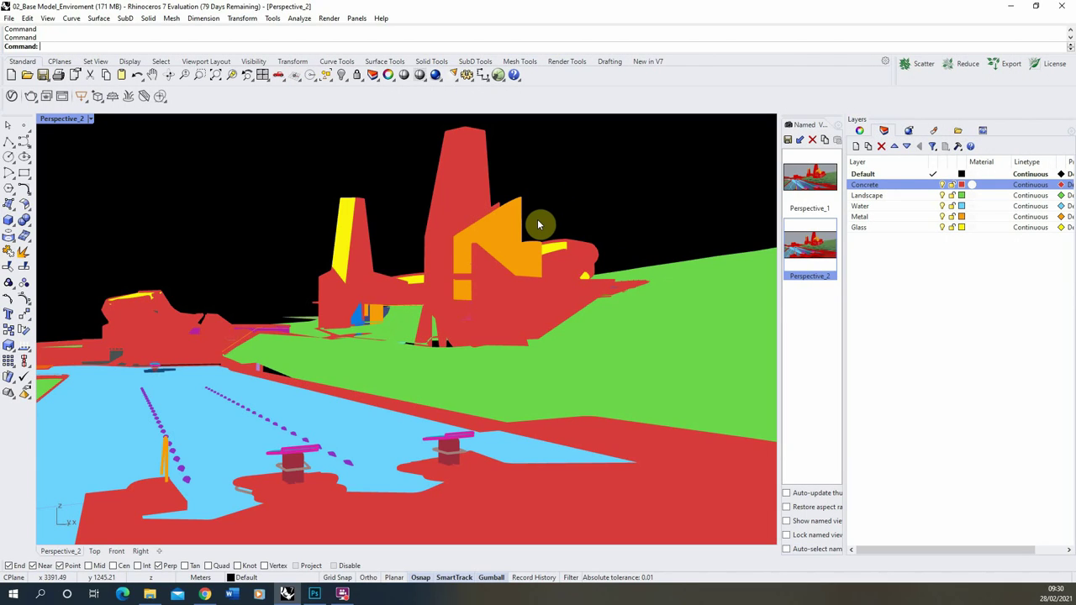
right_click_drag(524, 286, 445, 312)
right_click_drag(236, 436, 353, 379)
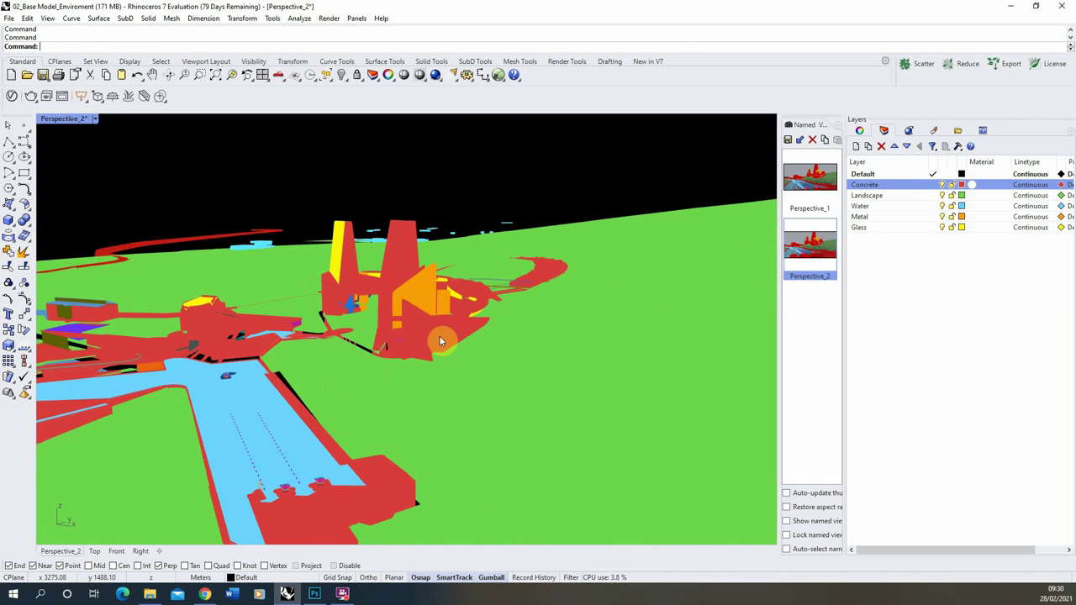
right_click_drag(442, 336, 404, 411)
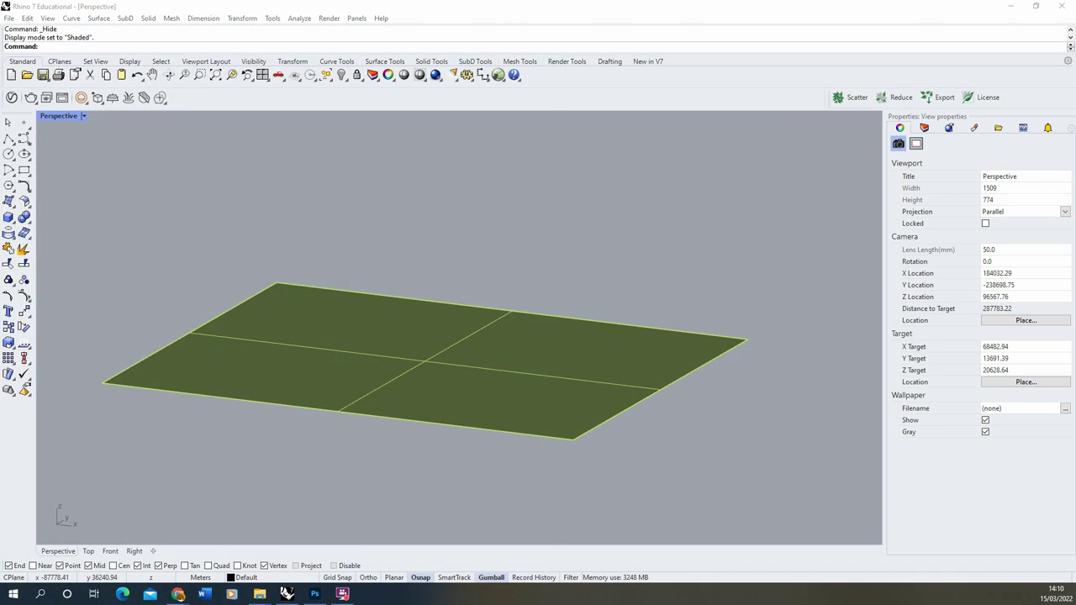
Switch to Chrome, browse TurboSquid's free tree 3D models and open the page of the two generic trees against a blue sky
left_click(178, 593)
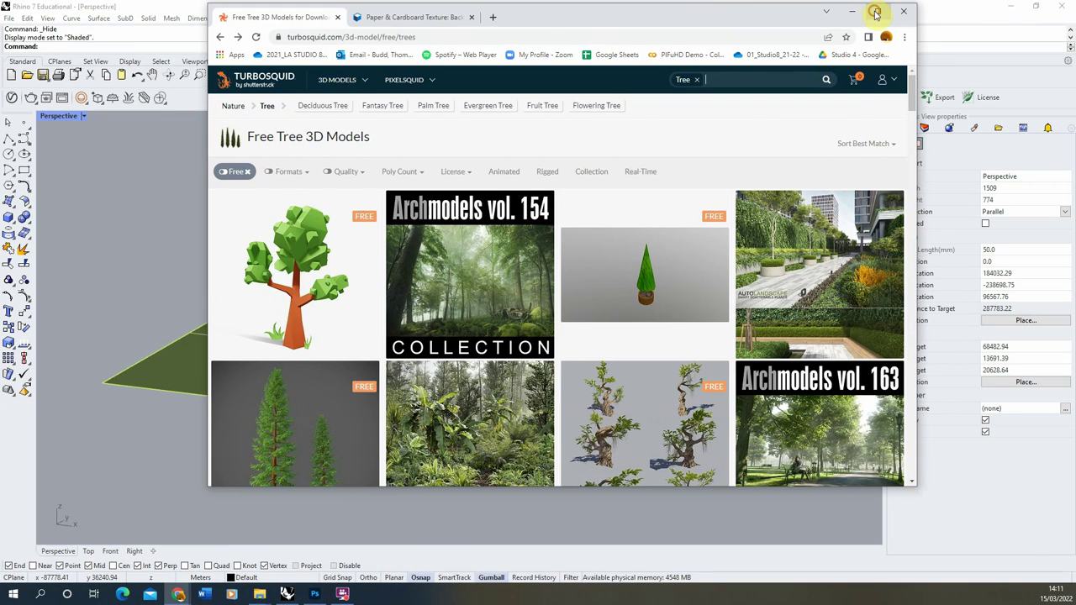
left_click(875, 12)
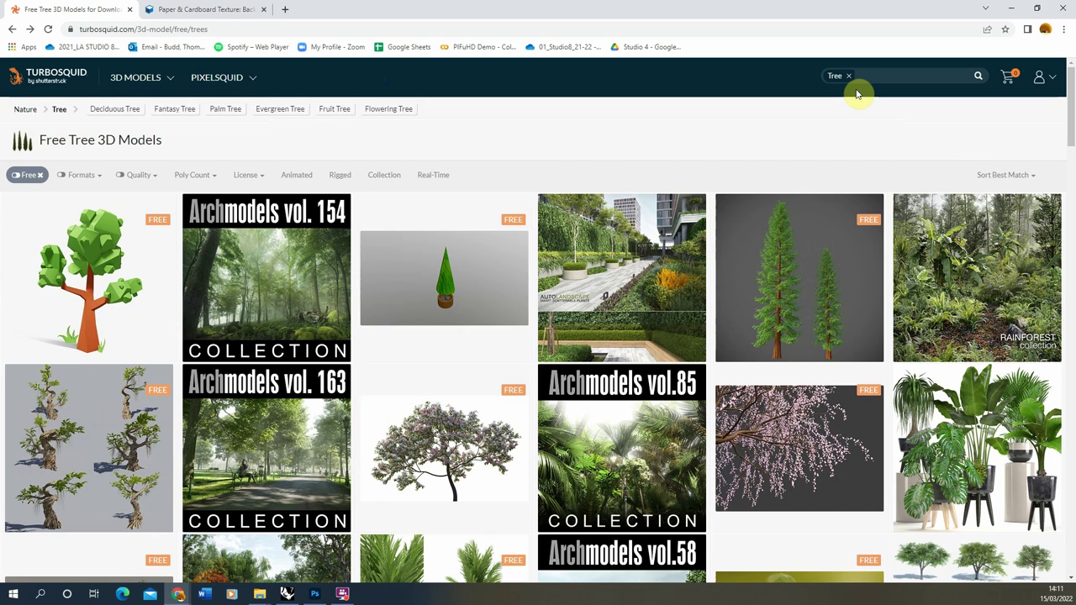
mouse_move(375, 221)
scroll(411, 307, "down", 2)
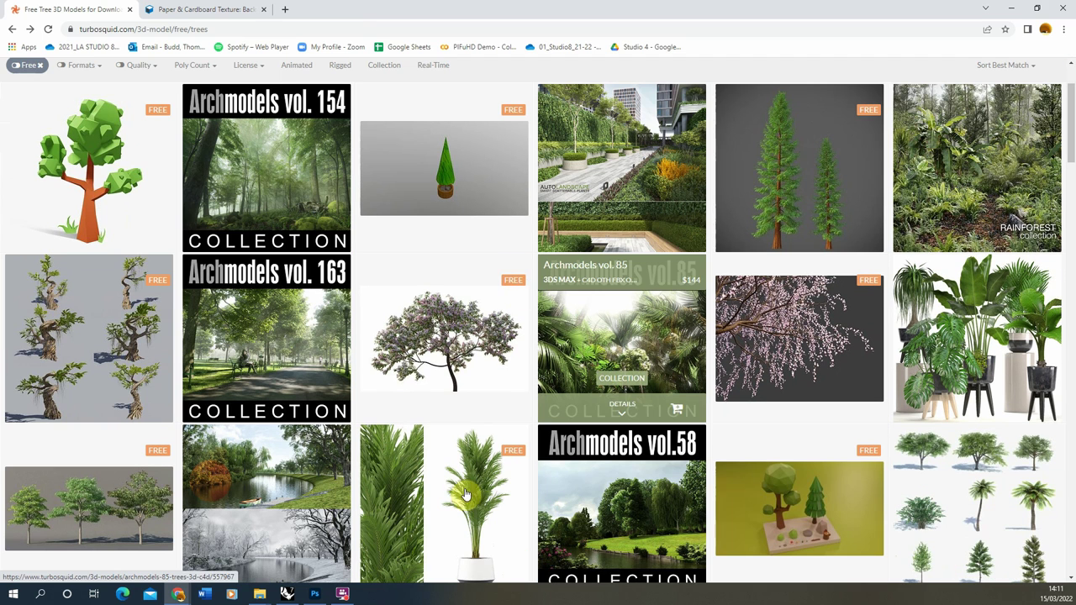
scroll(538, 511, "down", 1)
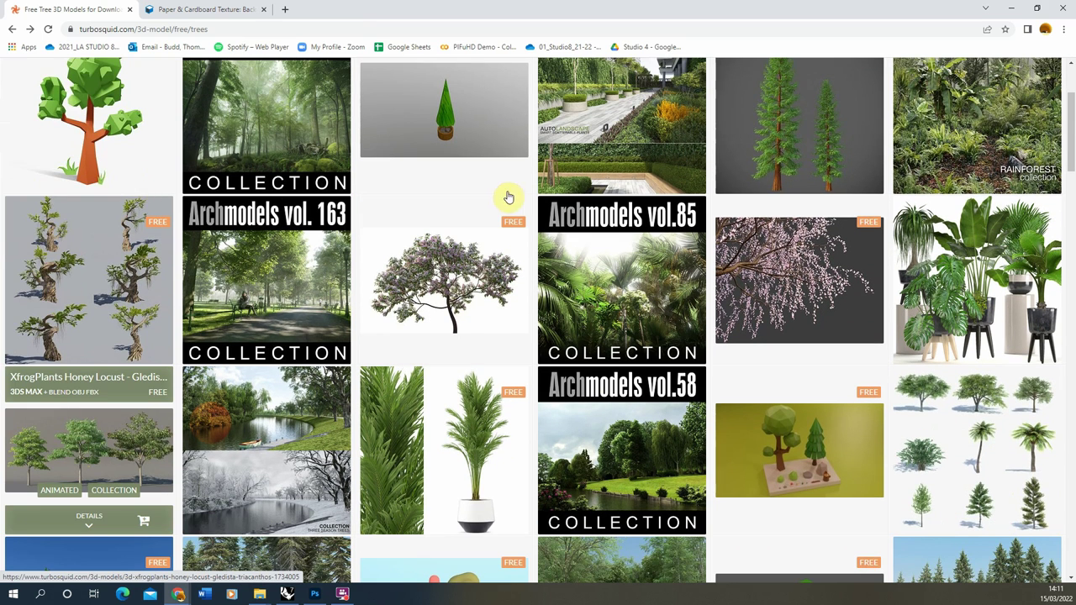
scroll(451, 402, "up", 3)
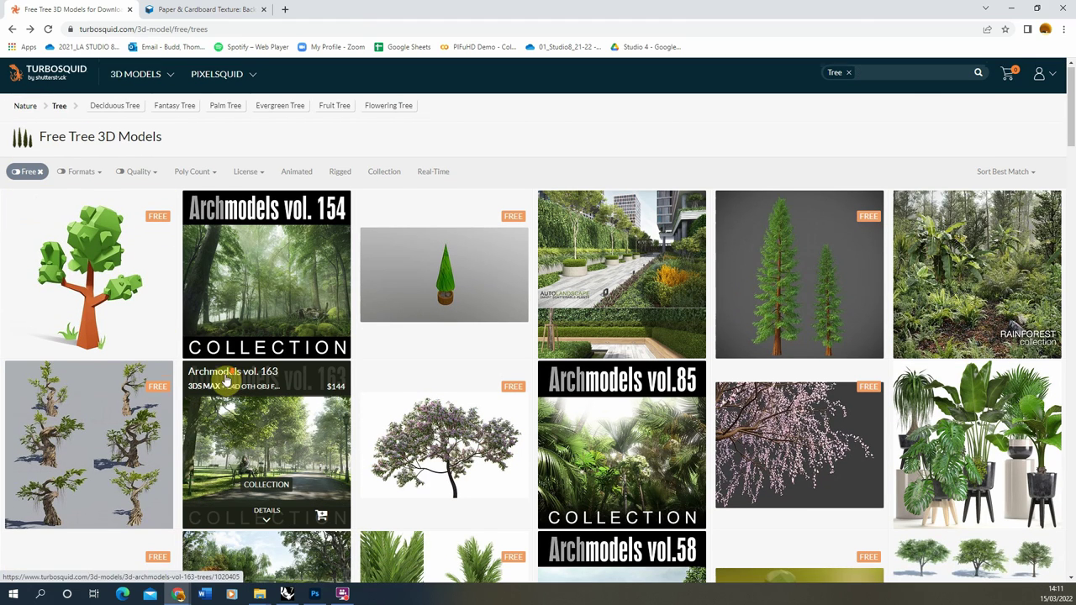
scroll(343, 374, "down", 1)
scroll(559, 265, "down", 5)
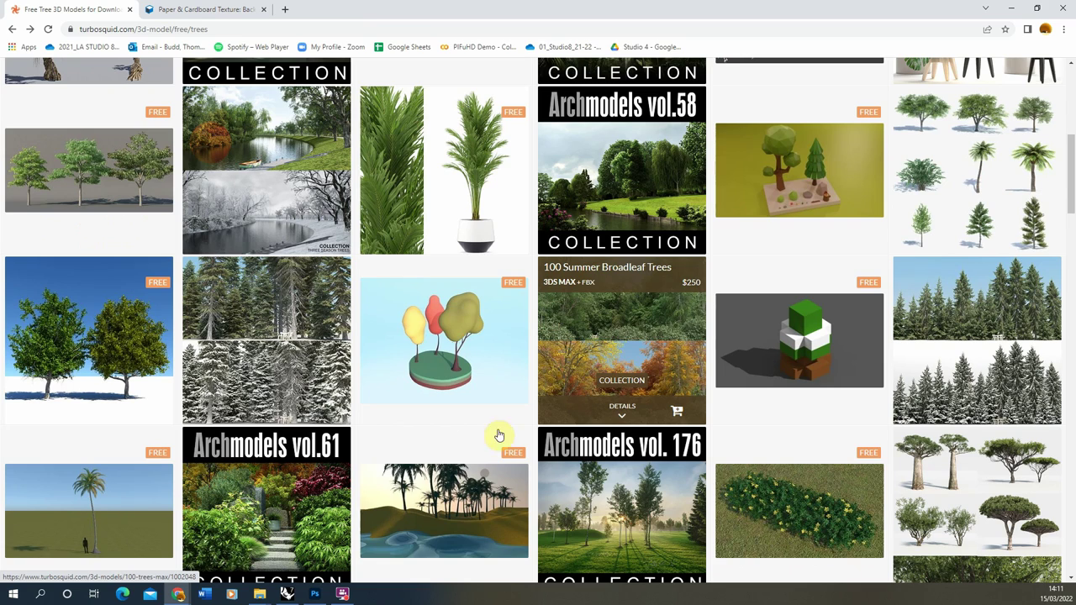
left_click(122, 337)
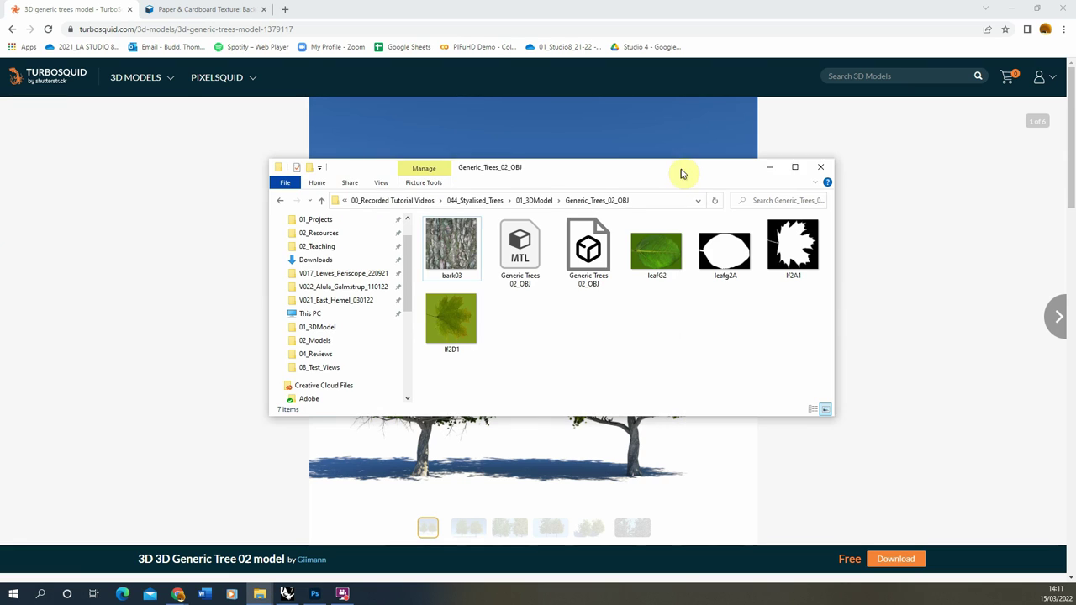
Select the Generic Trees 02_OBJ model file in the Generic_Trees_02_OBJ folder and restore the folder window to a smaller size over Rhino
left_click(795, 168)
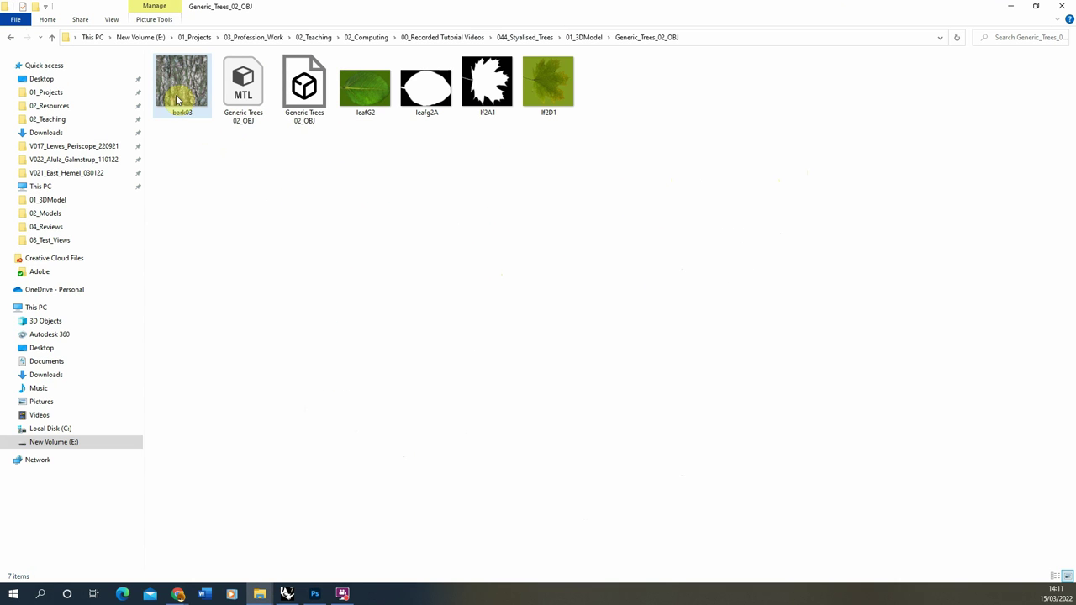
left_click(287, 93)
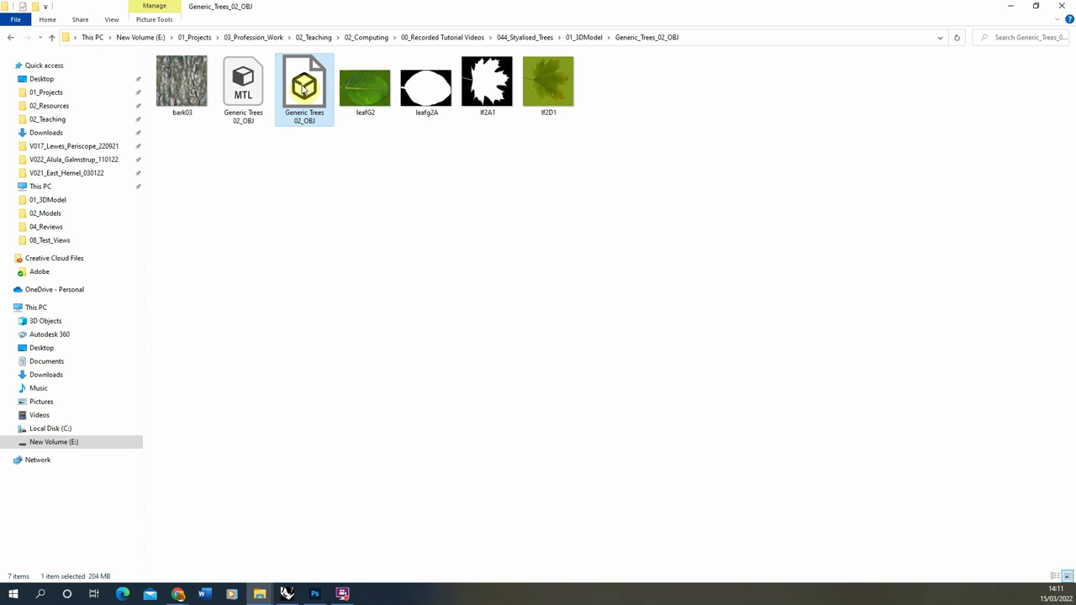
left_click(288, 595)
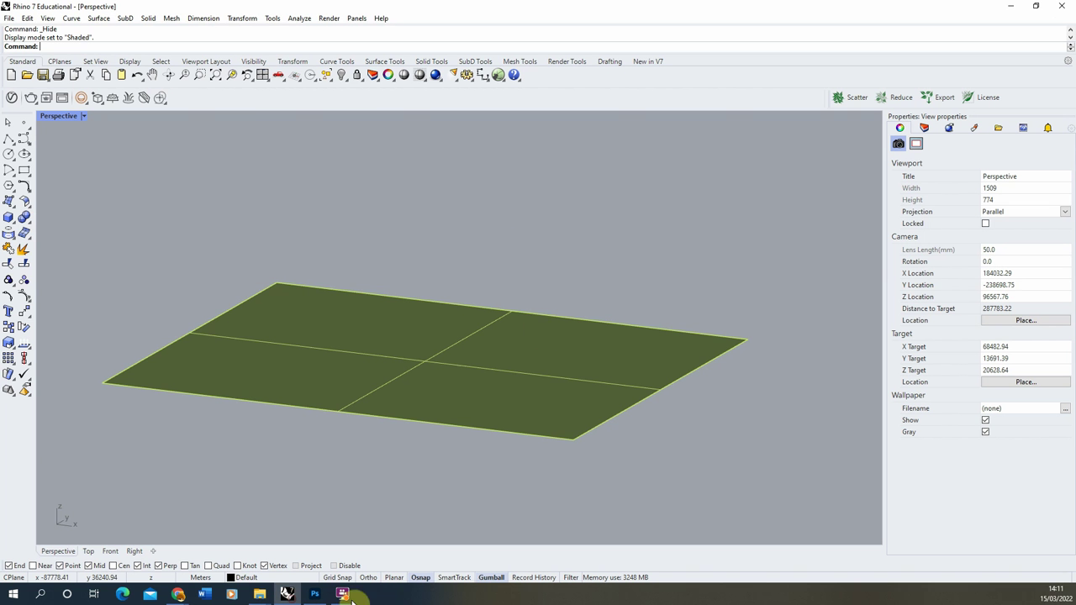
right_click_drag(559, 290, 420, 294)
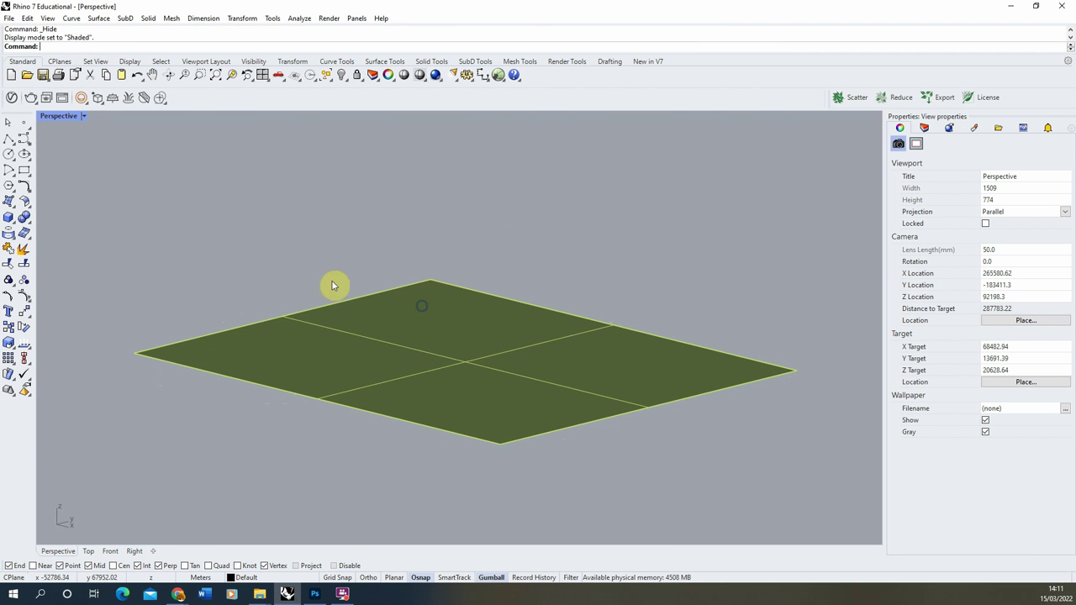
left_click(259, 594)
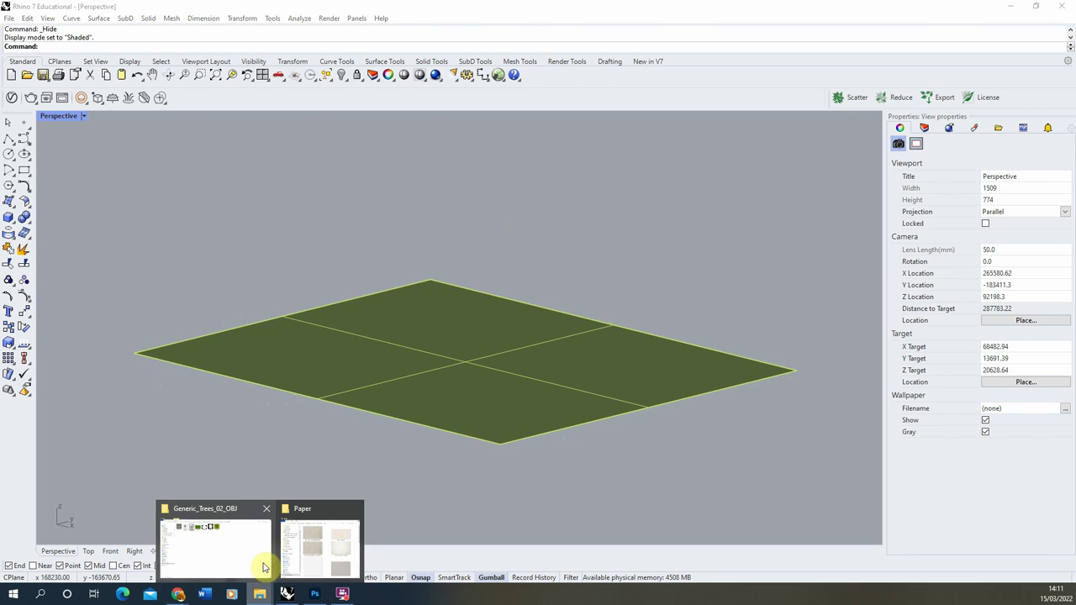
left_click(252, 558)
left_click(1036, 7)
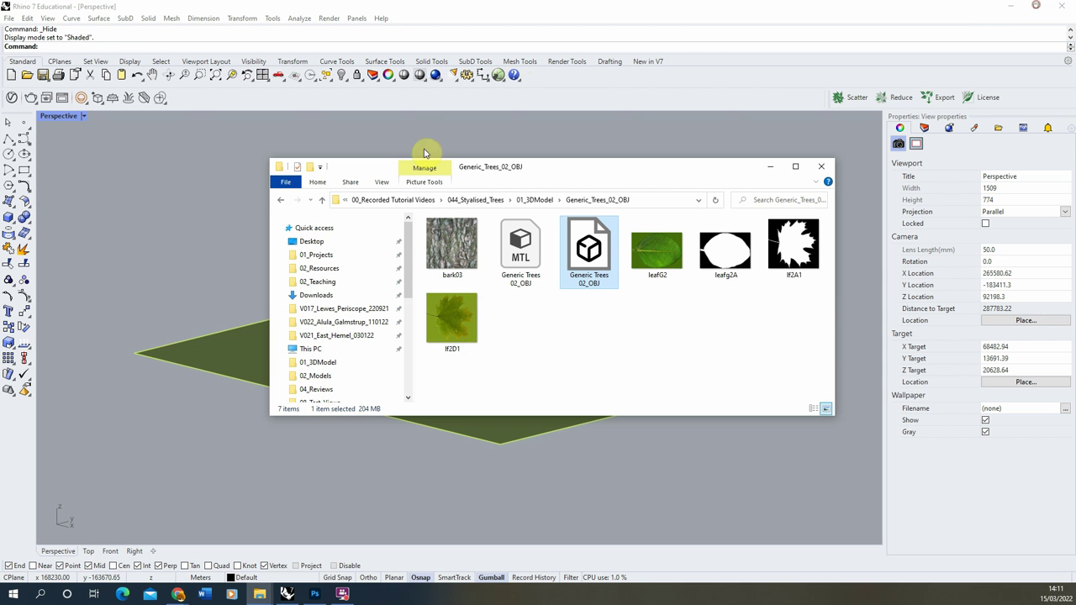
Import the Generic Trees 02_OBJ file into the Rhino scene, with OBJ groups imported as object names
left_click_drag(592, 175, 470, 271)
left_click_drag(466, 360, 463, 198)
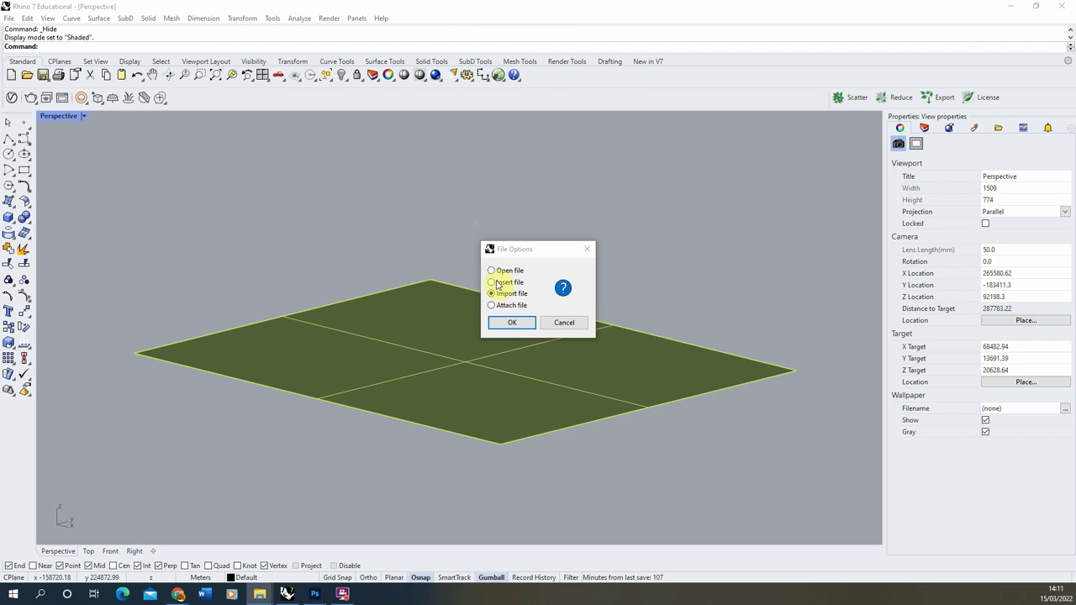
left_click(509, 322)
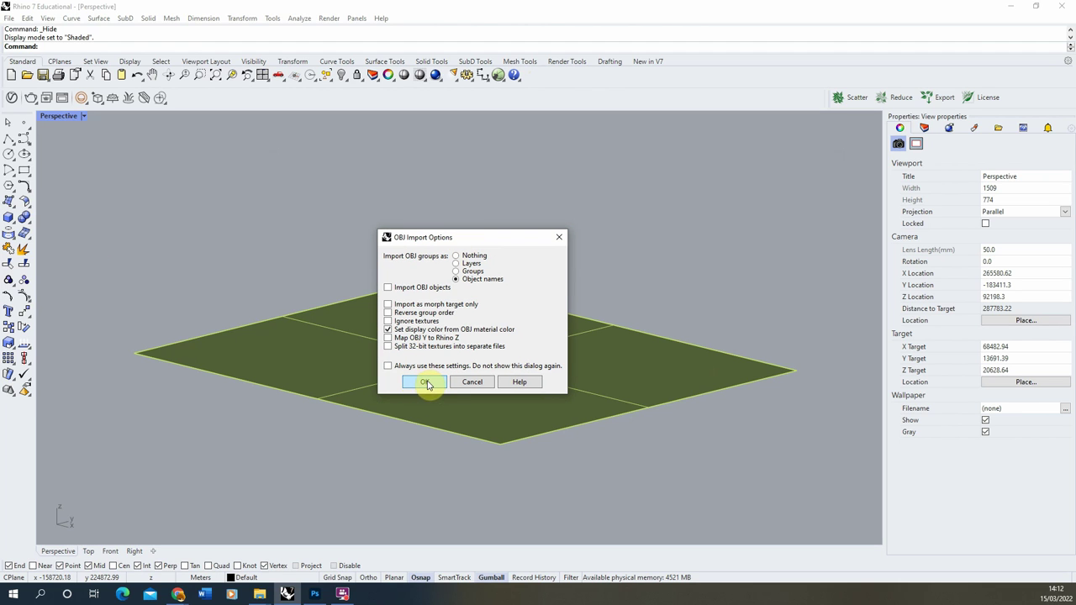
left_click(425, 382)
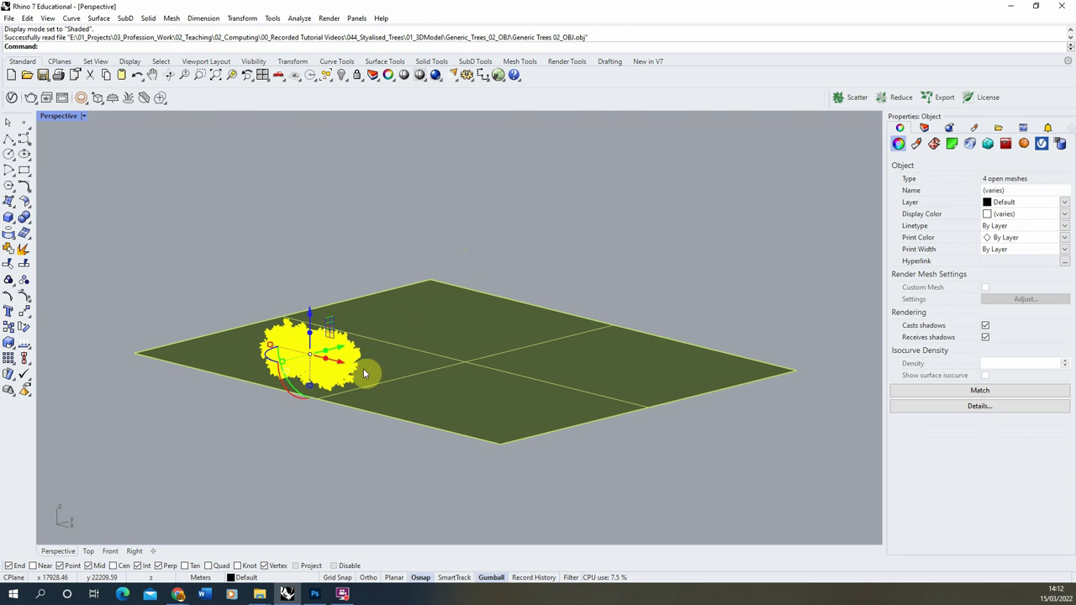
Delete the trunk and leaf meshes of the left tree in the imported pair
scroll(364, 370, "up", 8)
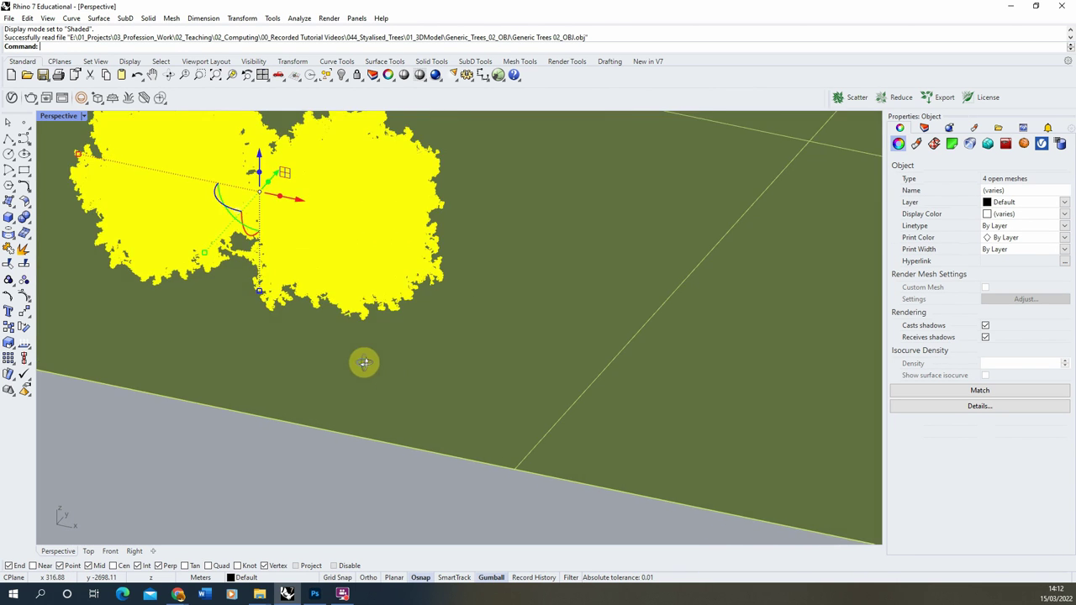
scroll(370, 387, "down", 5)
scroll(377, 264, "up", 2)
left_click(368, 499)
scroll(397, 320, "up", 5)
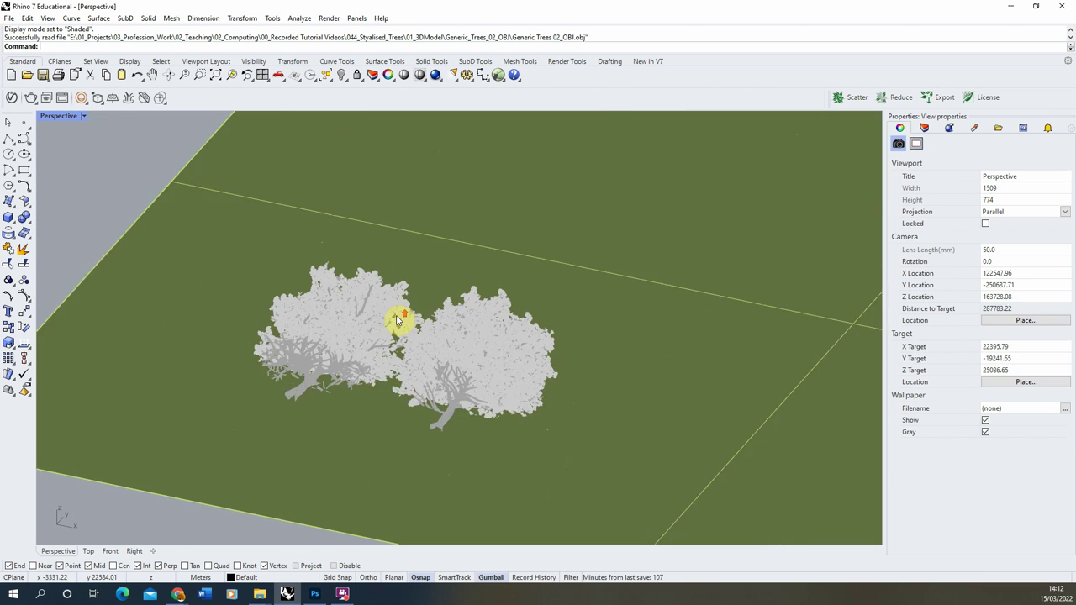
scroll(395, 324, "up", 3)
scroll(289, 388, "down", 5)
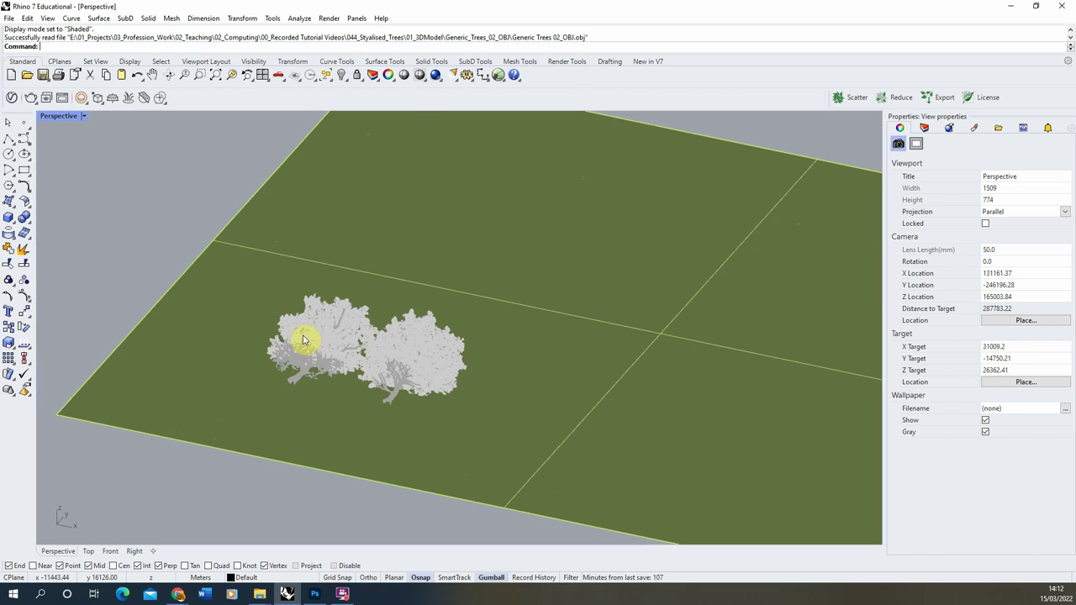
left_click(321, 336)
scroll(320, 340, "up", 2)
key("Delete")
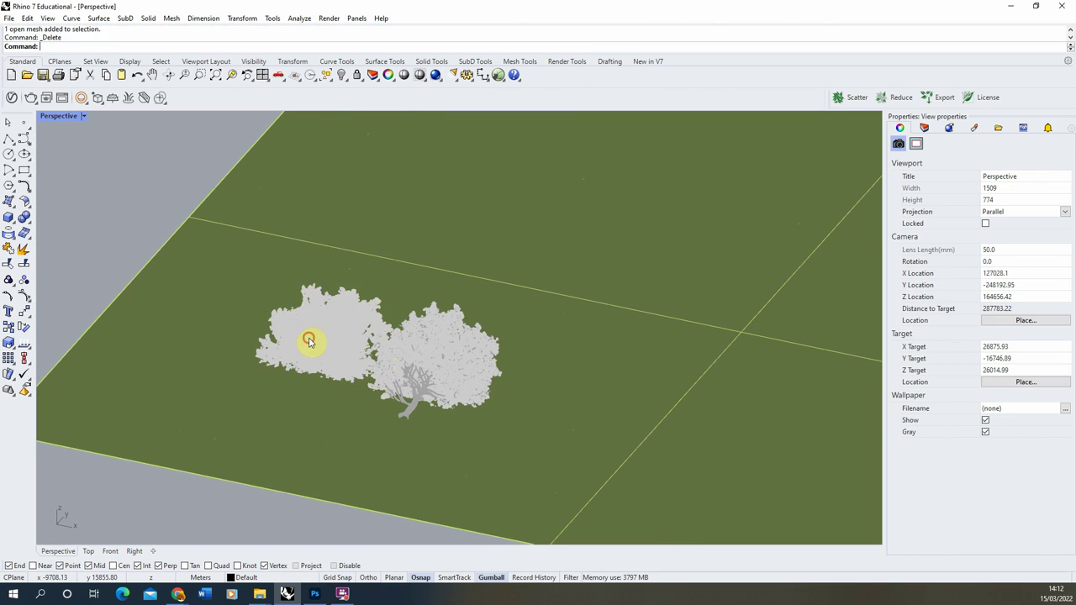
Rotate both meshes of the remaining tree so that it stands upright
left_click_drag(277, 525, 554, 267)
right_click_drag(554, 267, 417, 288)
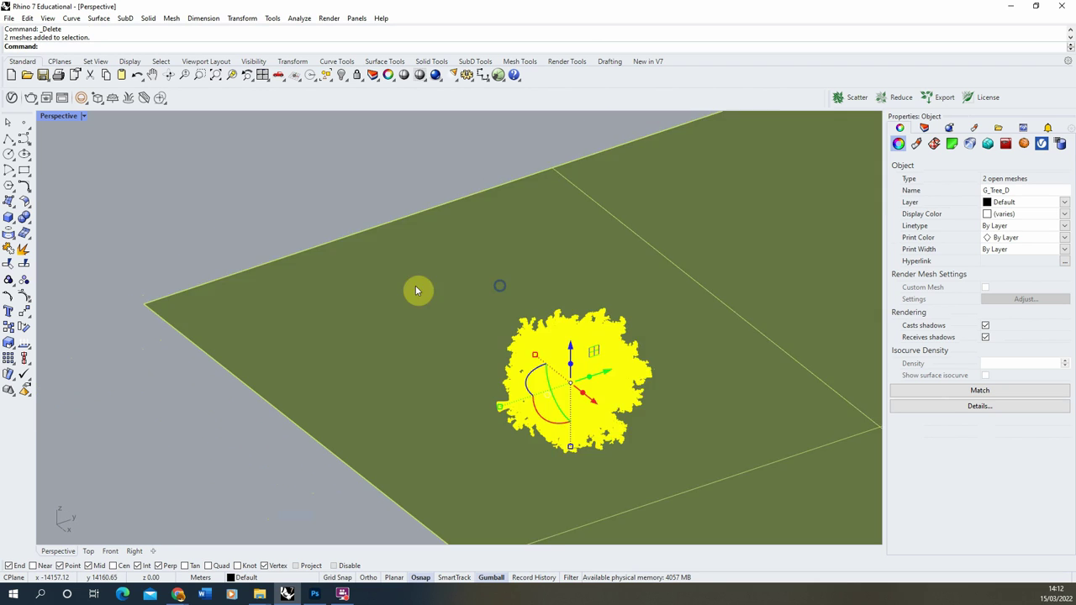
scroll(476, 346, "up", 4)
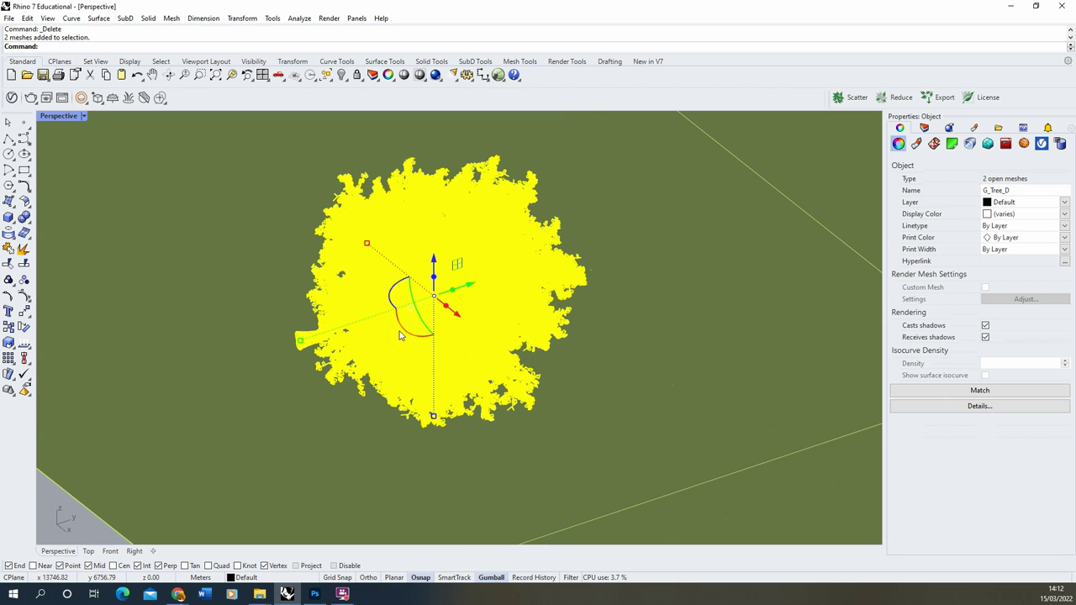
left_click_drag(404, 328, 480, 379)
right_click_drag(419, 311, 417, 256)
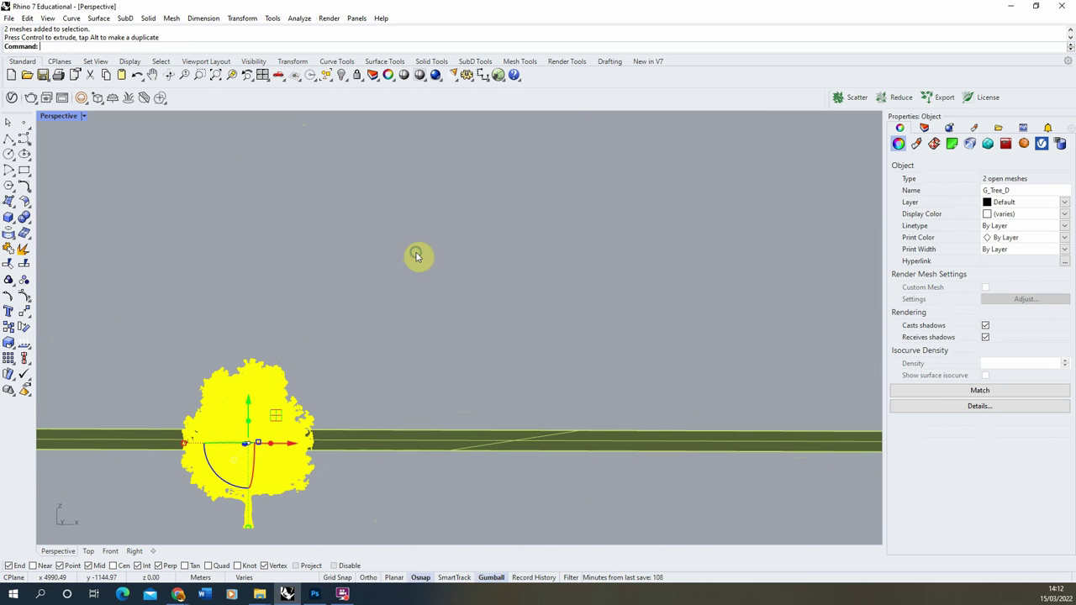
Move the upright tree vertically so its trunk base rests on the ground plane
left_click_drag(252, 416, 258, 340)
left_click(516, 332)
right_click_drag(439, 324, 412, 252)
scroll(292, 271, "up", 3)
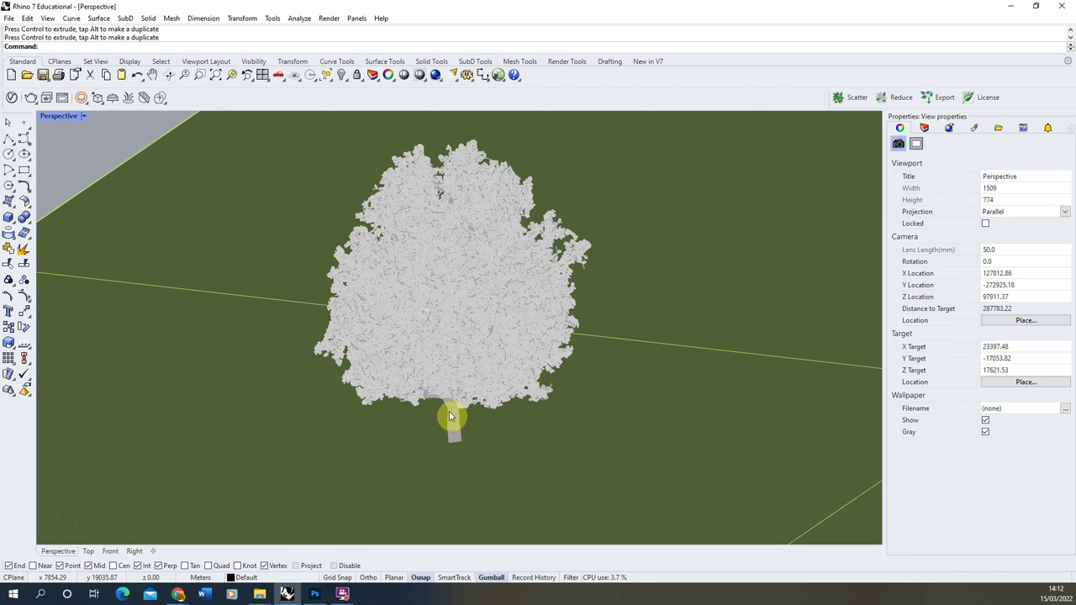
Set the Leaves layer's colour to a muted green with RGB 126, 158, 86
left_click(924, 128)
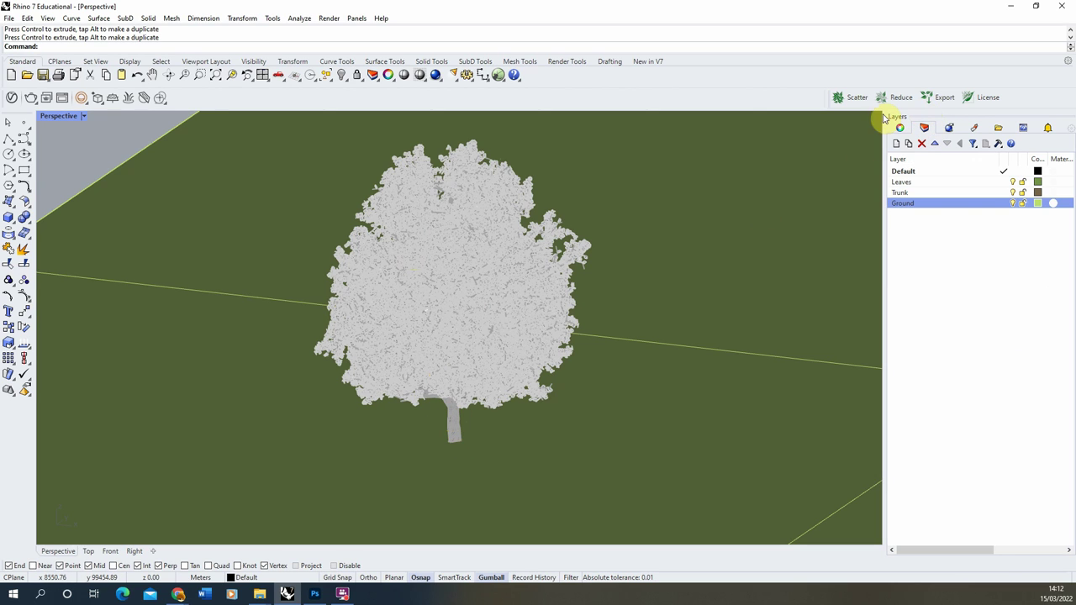
left_click(995, 259)
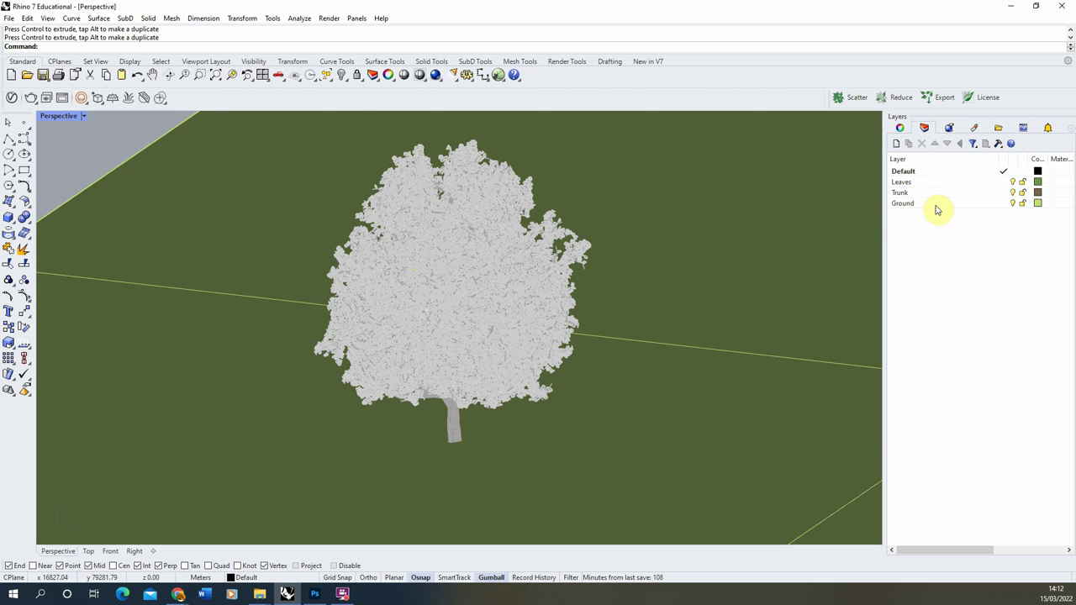
left_click(1038, 182)
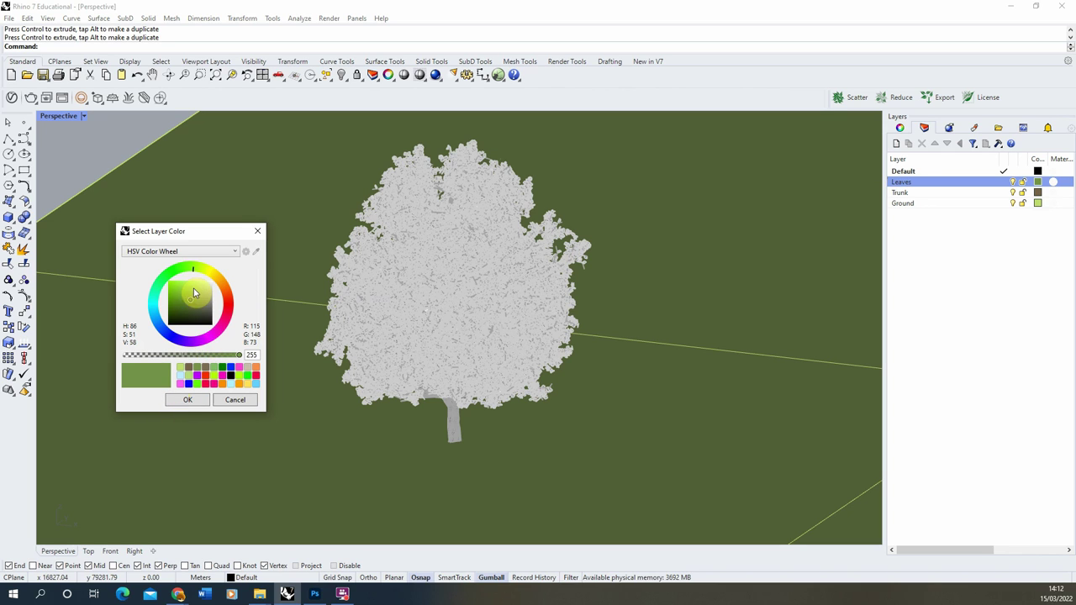
left_click(192, 298)
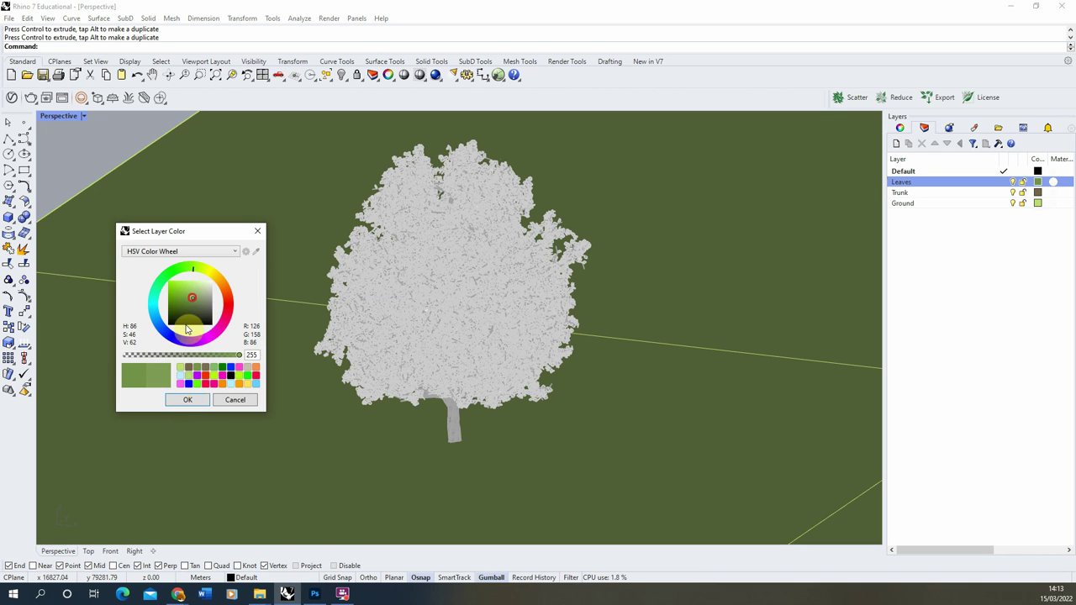
left_click(187, 399)
Set the Ground layer's colour to light green with RGB 205, 236, 134 and the Trunk layer's colour to brown
left_click(1037, 203)
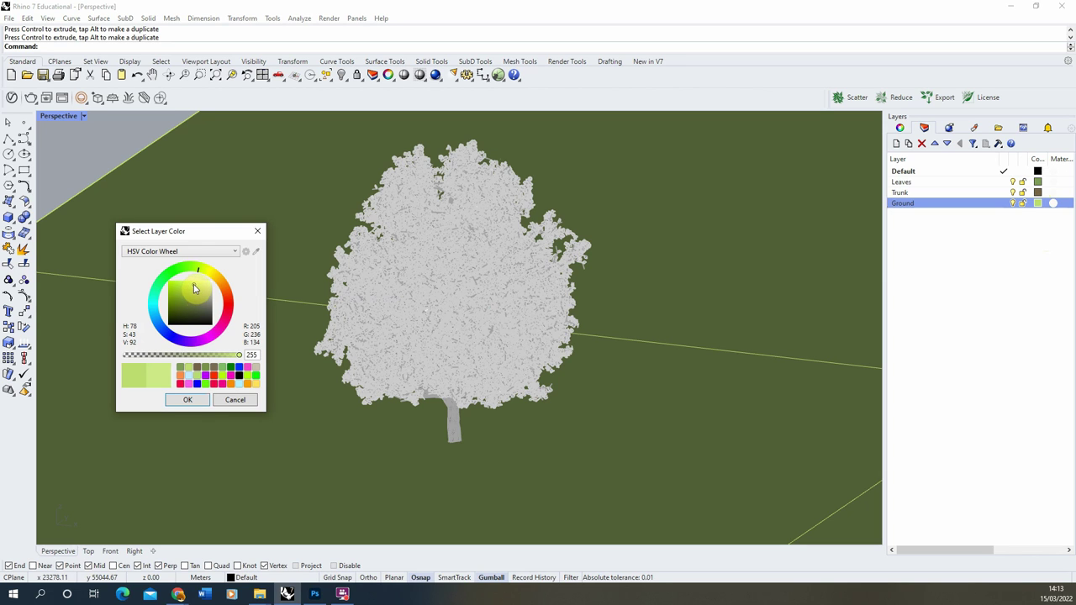
left_click(187, 399)
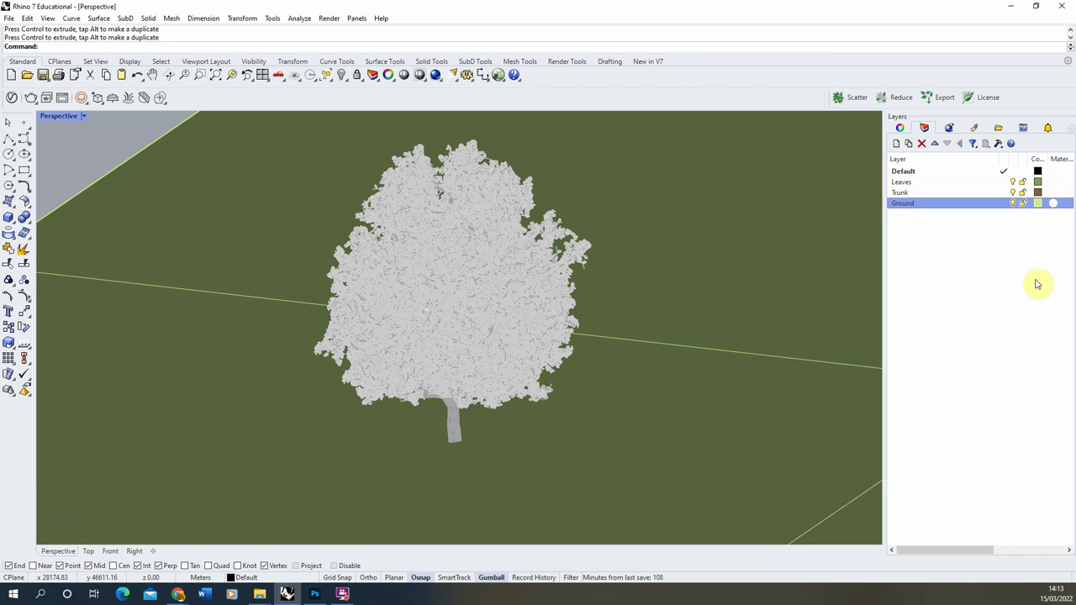
left_click(1037, 193)
left_click(186, 400)
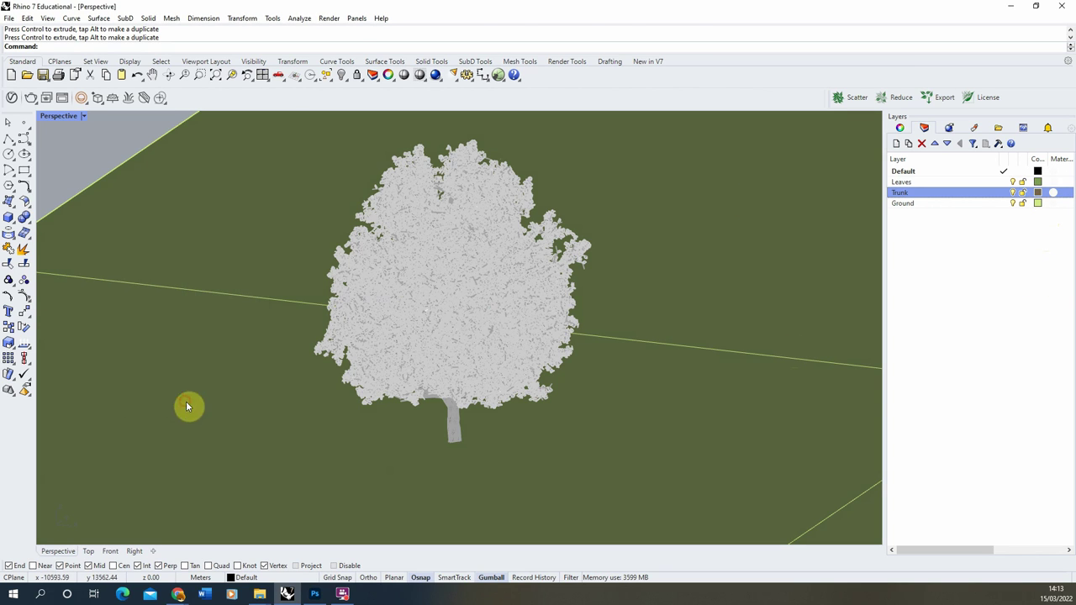
Assign the tree's trunk and branch mesh to the Trunk layer
left_click(454, 429)
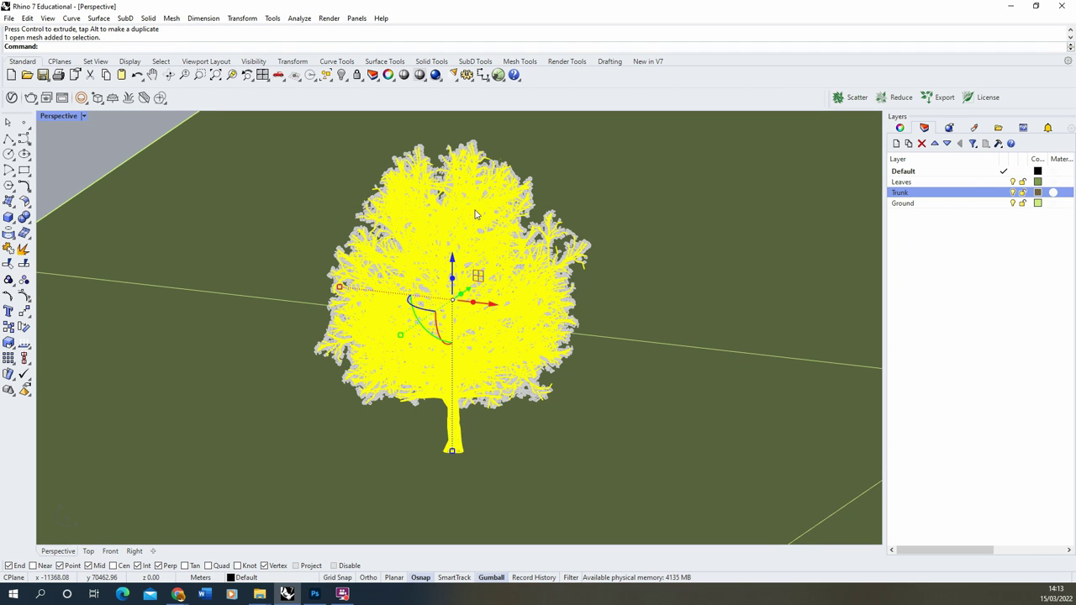
left_click(900, 128)
left_click(1064, 203)
left_click(1016, 235)
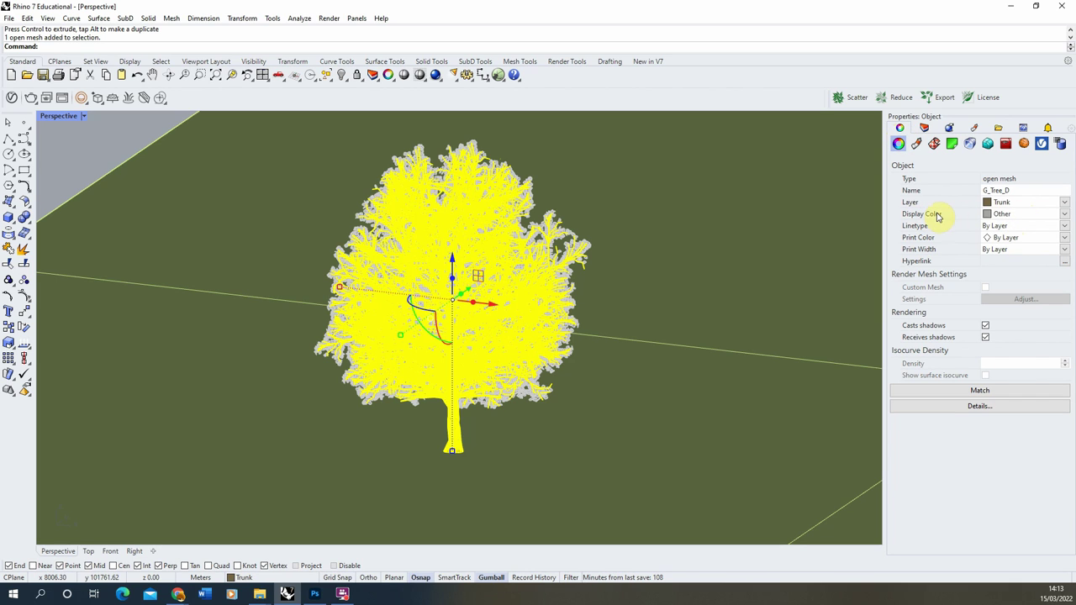
Set the trunk and branch mesh's display colour to By Layer
left_click(1064, 215)
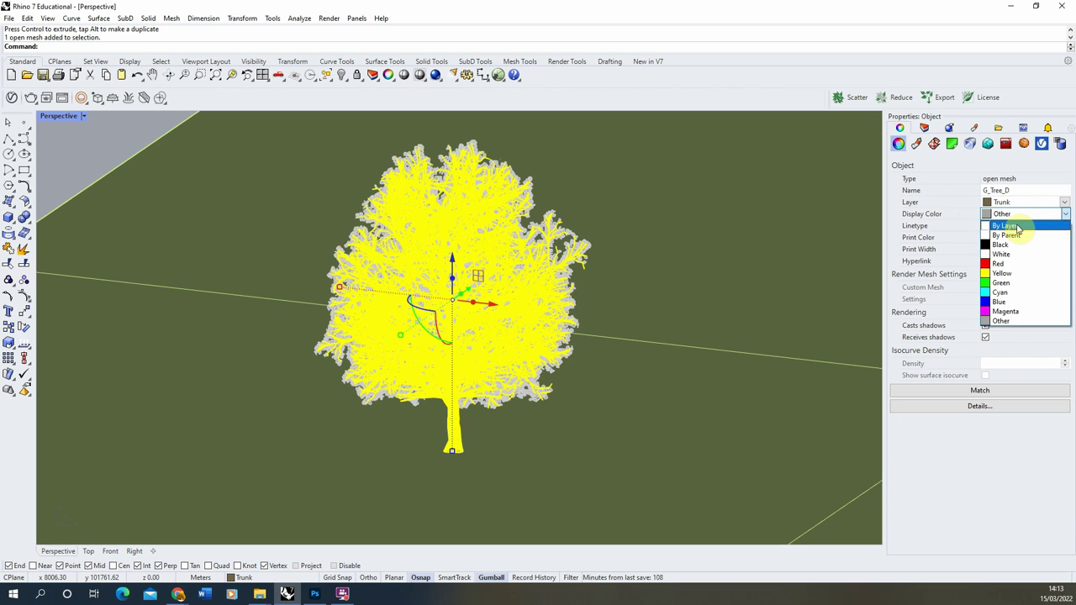
left_click(1009, 227)
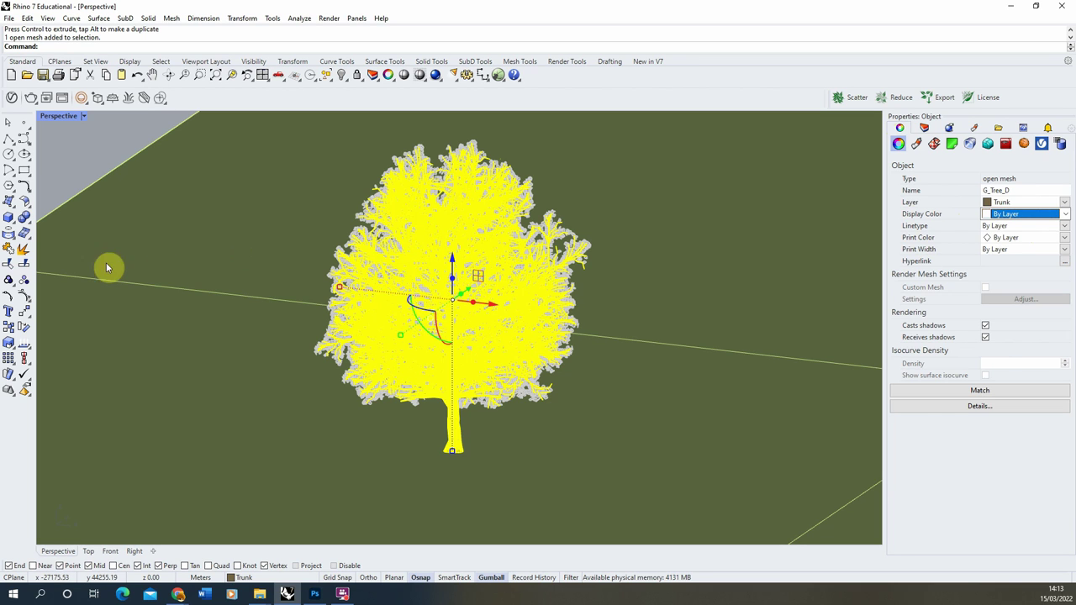
left_click(75, 162)
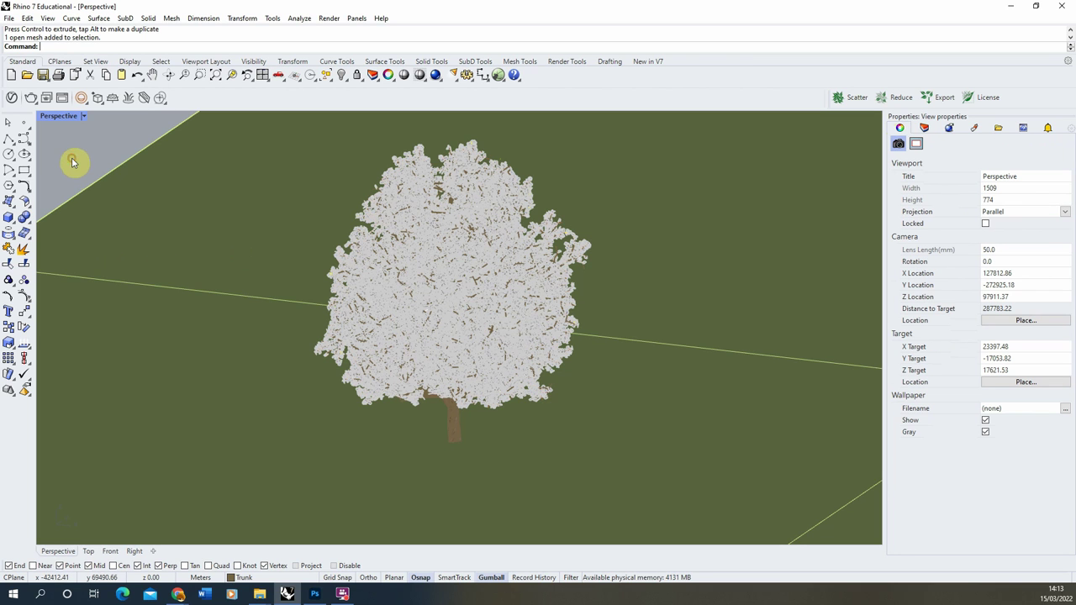
Assign the tree's leaf mesh to the Leaves layer and set its display colour to By Layer
left_click(414, 407)
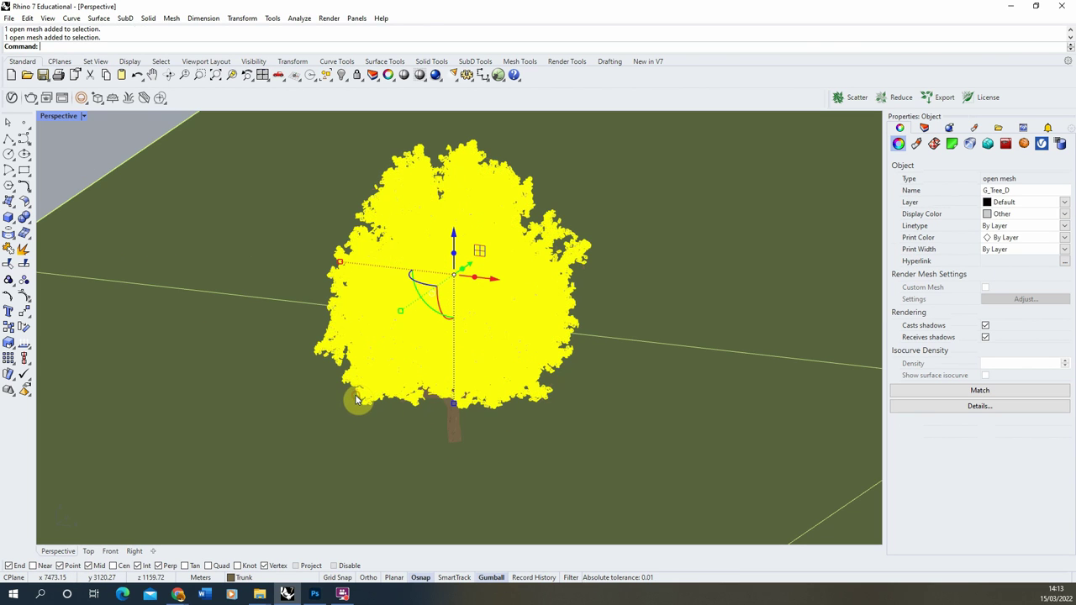
left_click(1064, 202)
left_click(1038, 227)
left_click(1065, 214)
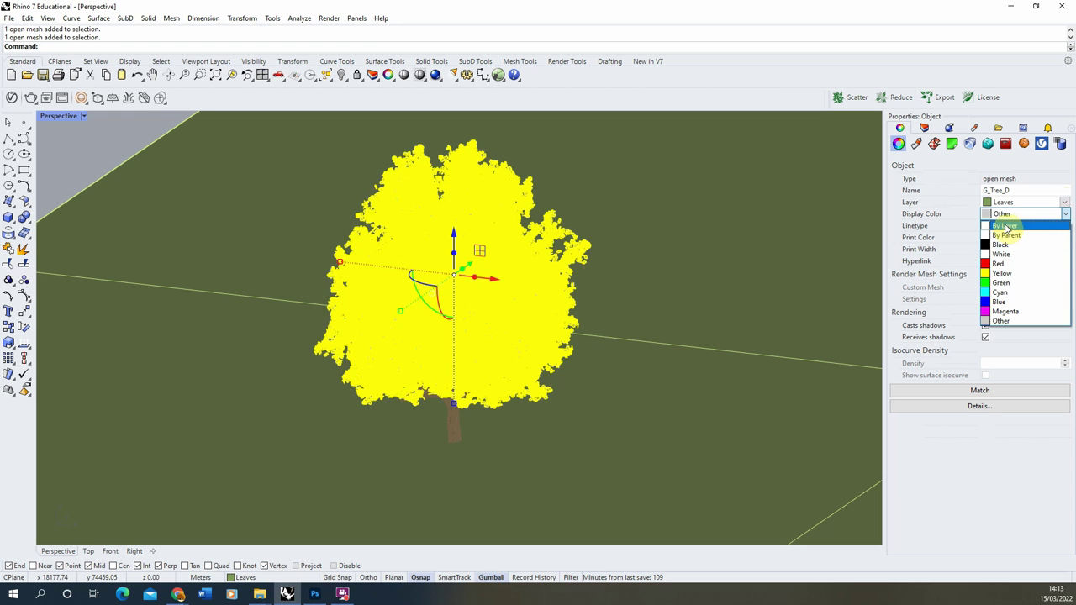
left_click(1005, 228)
left_click(107, 144)
Select the trunk and leaf meshes together to check their layer and display colour properties
scroll(456, 389, "down", 3)
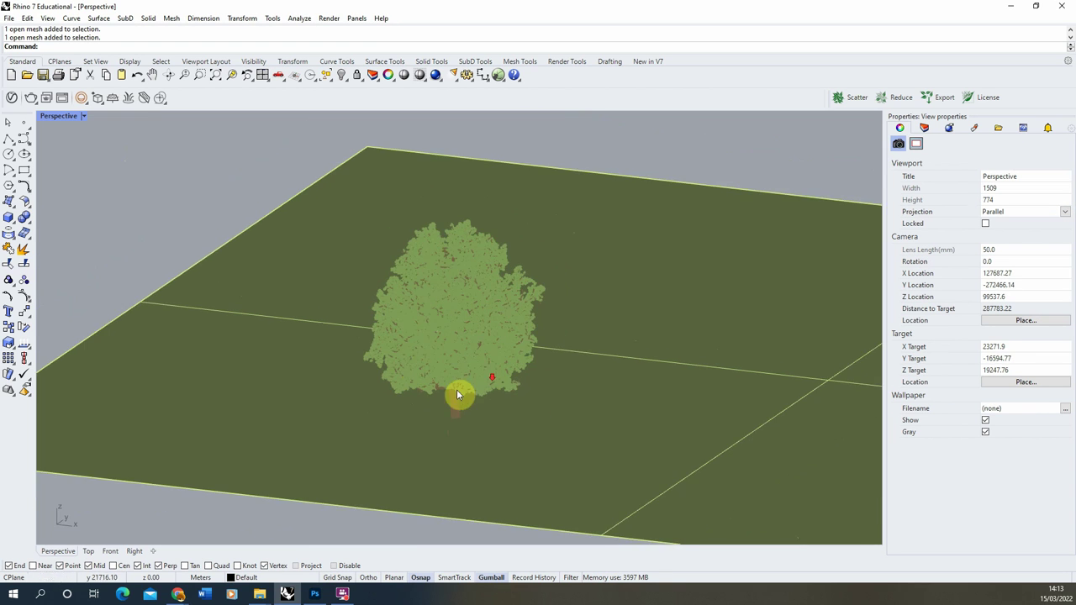
scroll(457, 394, "up", 4)
scroll(457, 418, "down", 1)
left_click(456, 415)
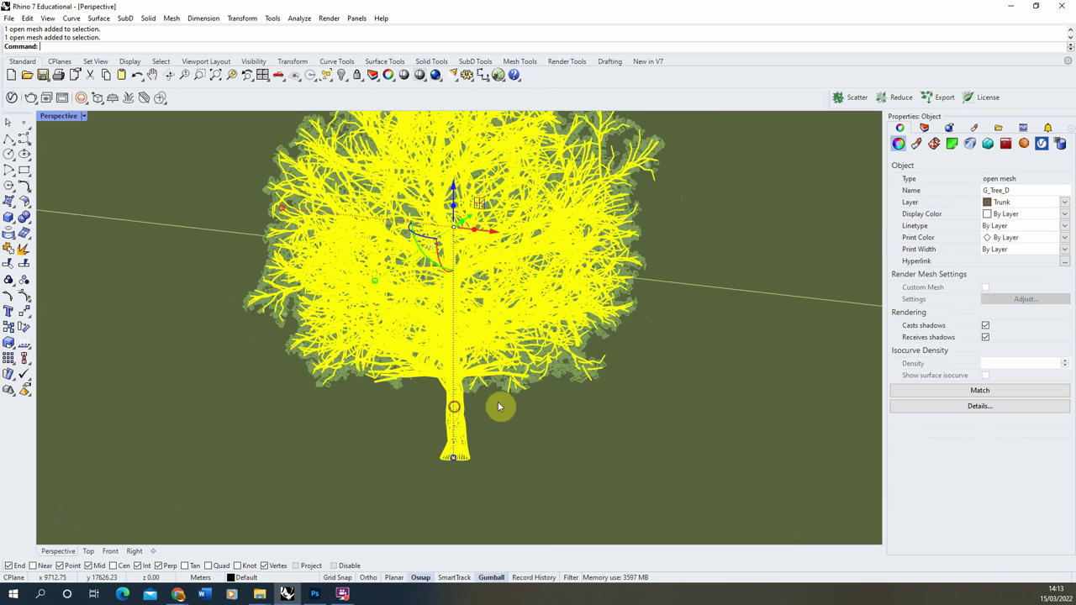
left_click(562, 369, "shift")
scroll(247, 252, "down", 1)
scroll(269, 320, "down", 1)
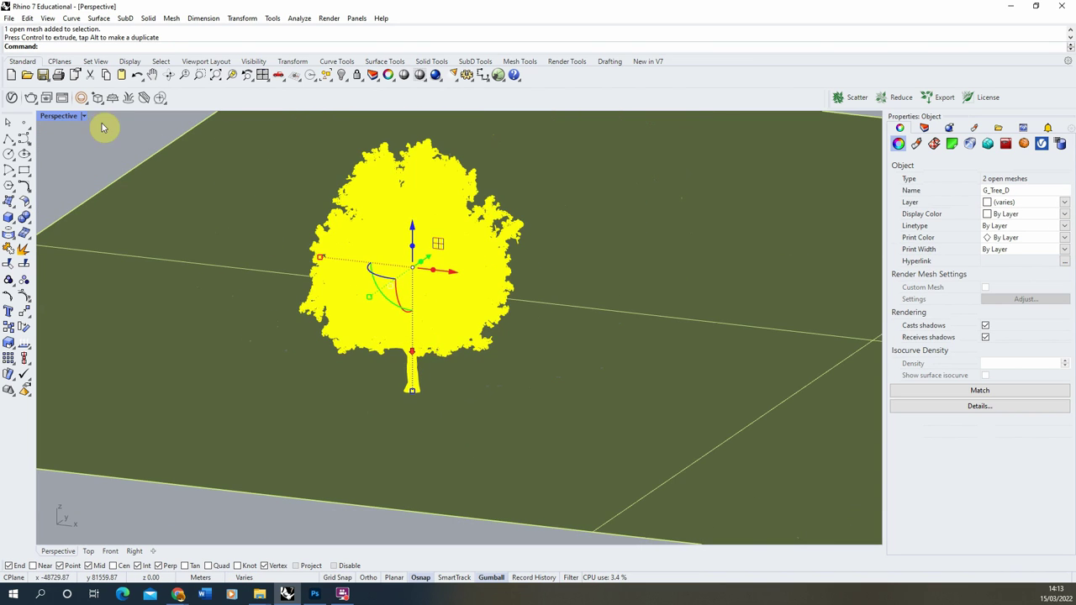
left_click(119, 184)
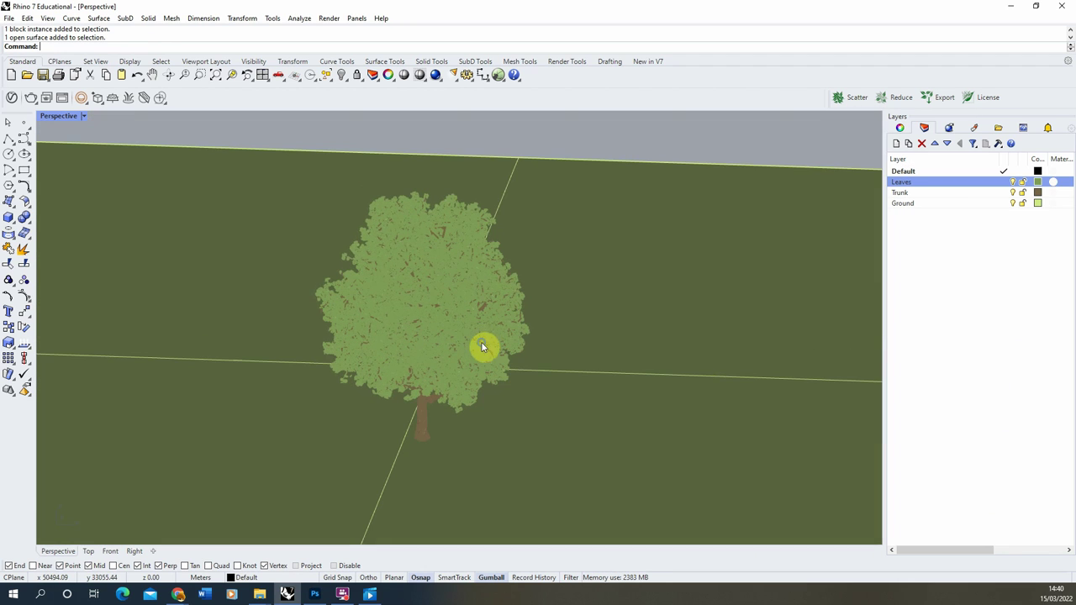
Preview the tree in the perspective viewport with the Material ID display mode
scroll(435, 429, "up", 4)
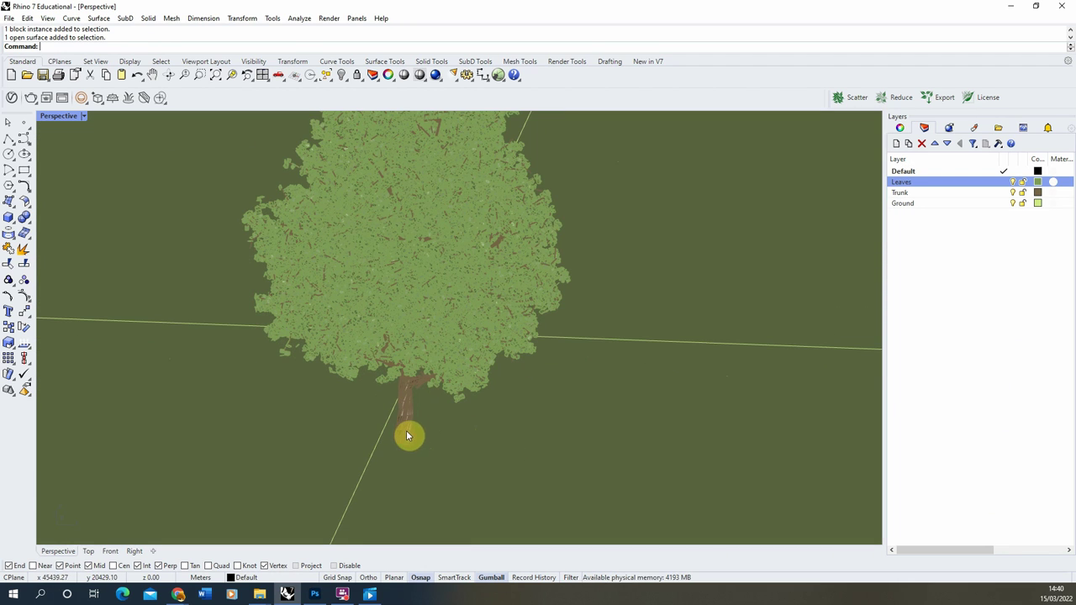
left_click(1022, 192)
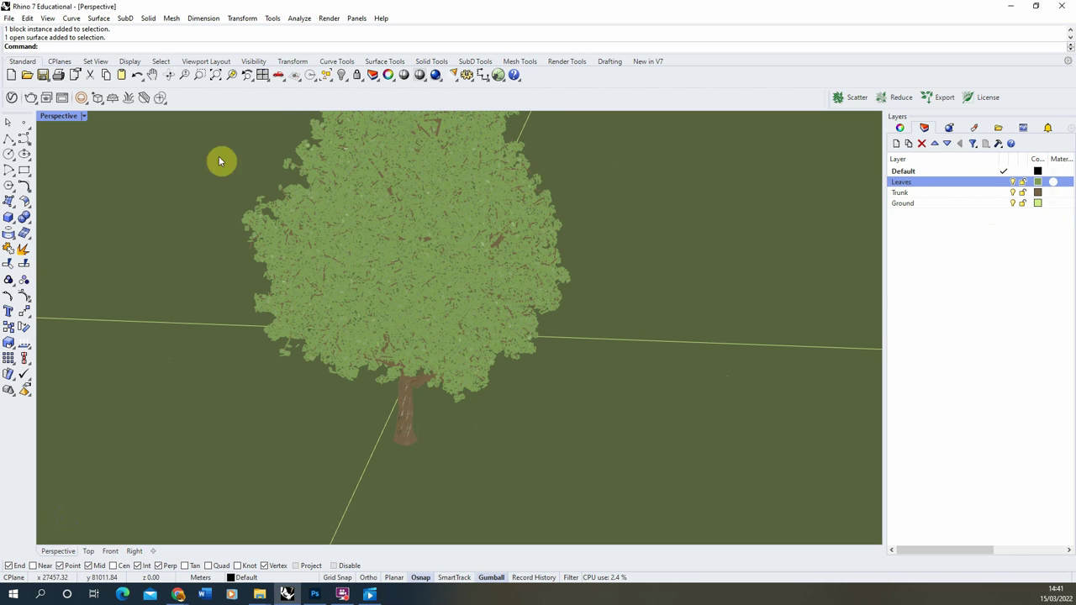
scroll(456, 384, "down", 2)
right_click_drag(215, 188, 224, 190)
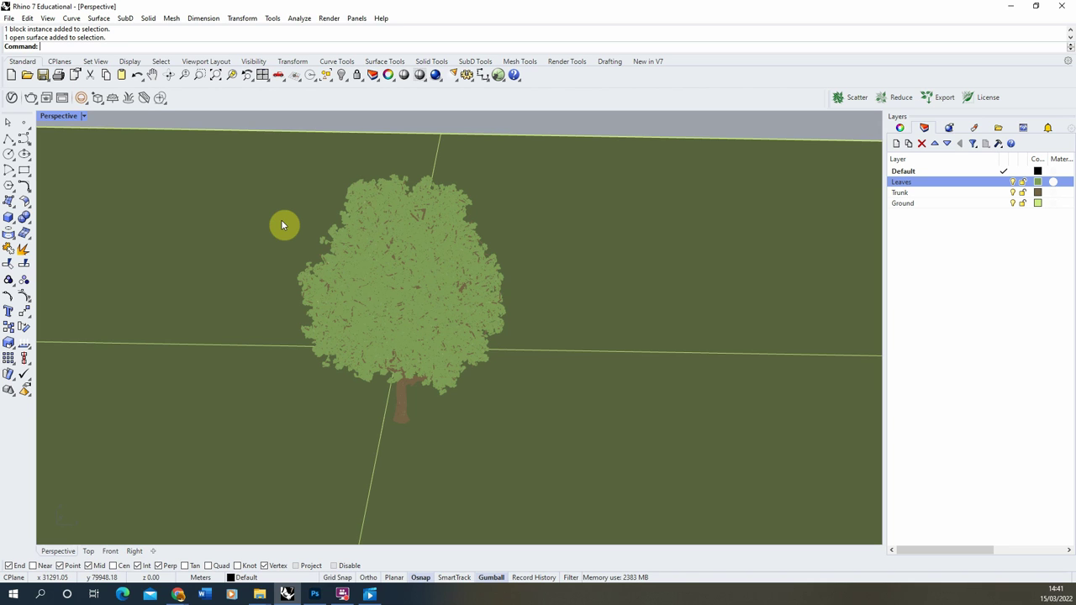
scroll(273, 239, "up", 2)
left_click(84, 116)
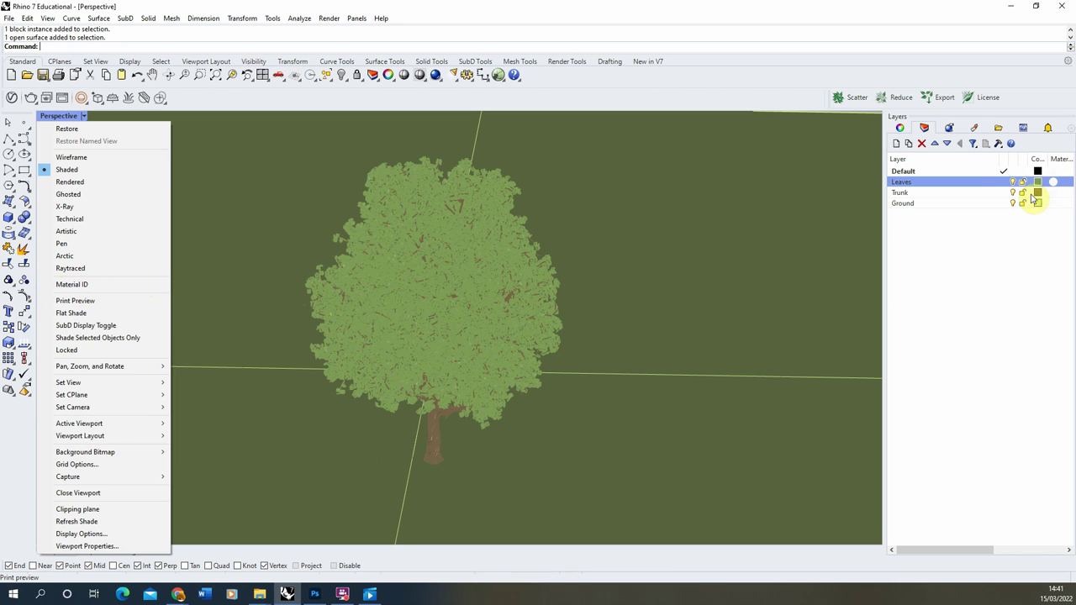
left_click(77, 284)
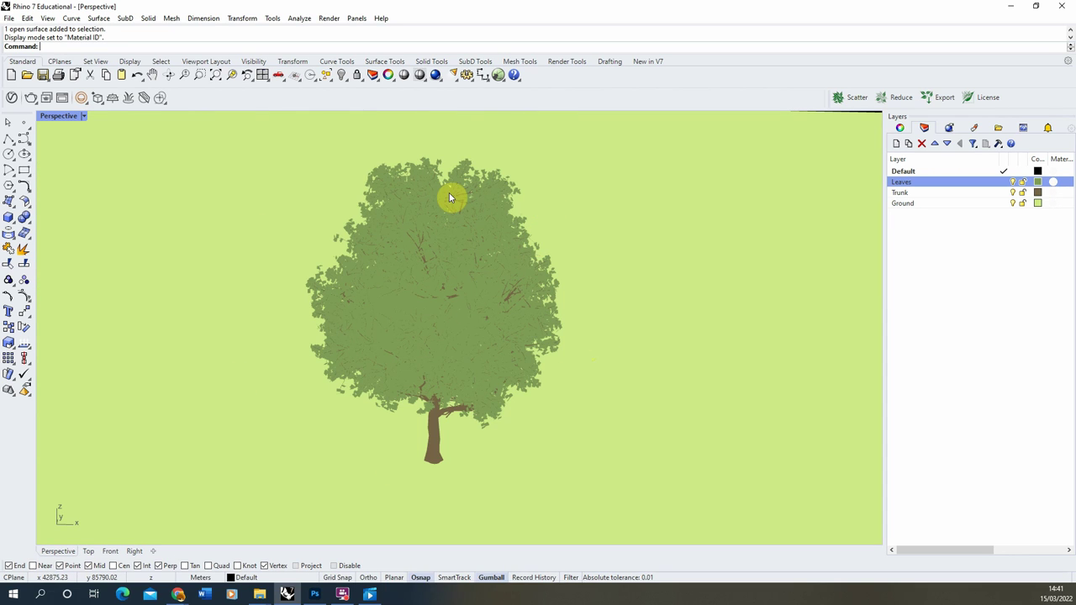
Name the custom display mode Flat Colour in the display options and turn off Shadow only for its ground plane
left_click(84, 117)
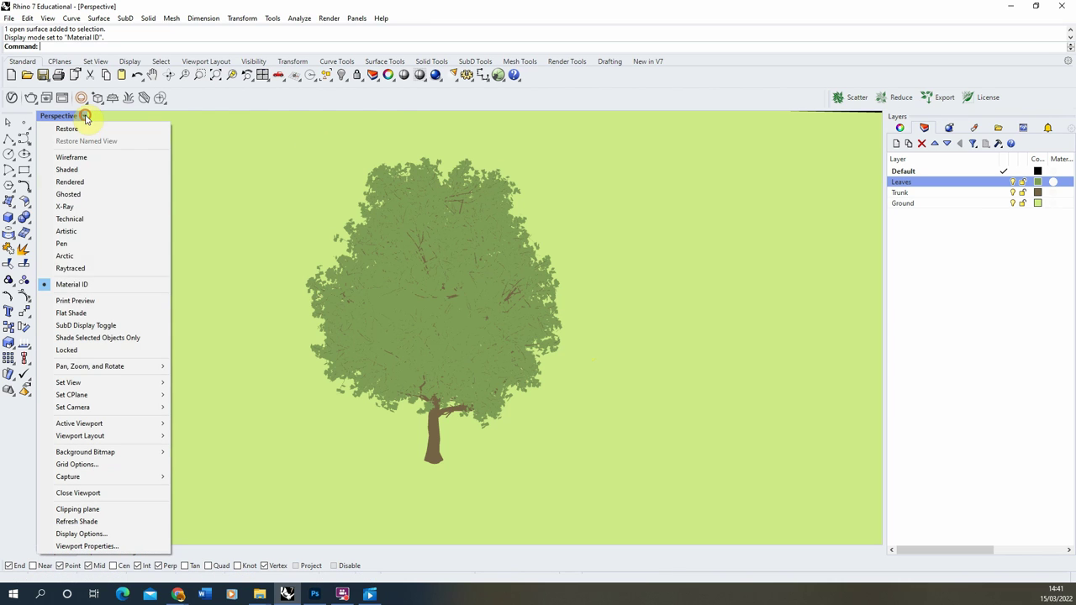
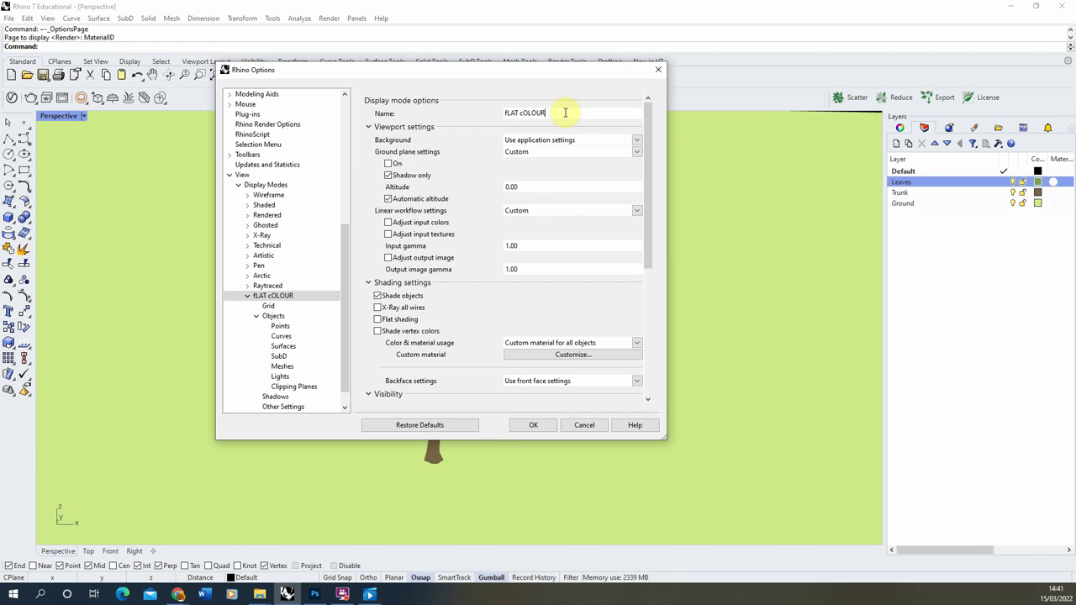
left_click_drag(570, 112, 386, 113)
key("BackSpace")
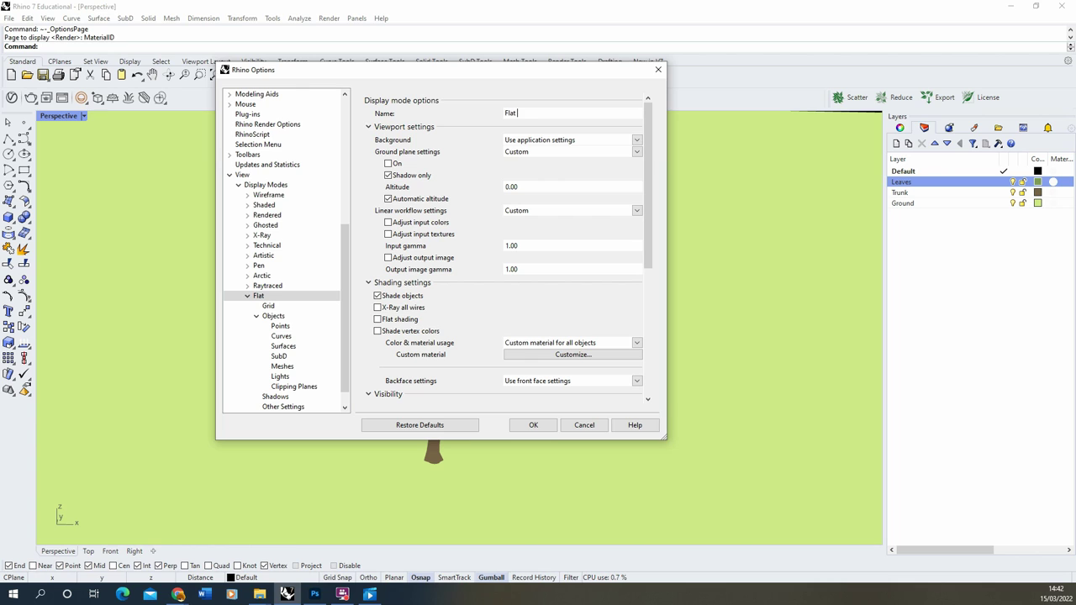
type("Flat Colour")
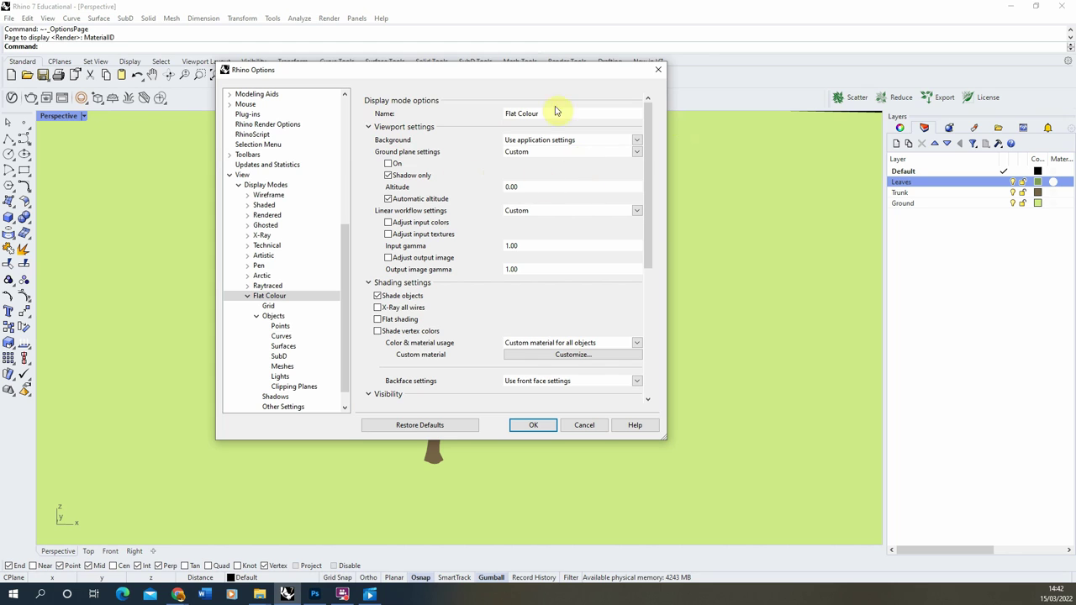
left_click(388, 175)
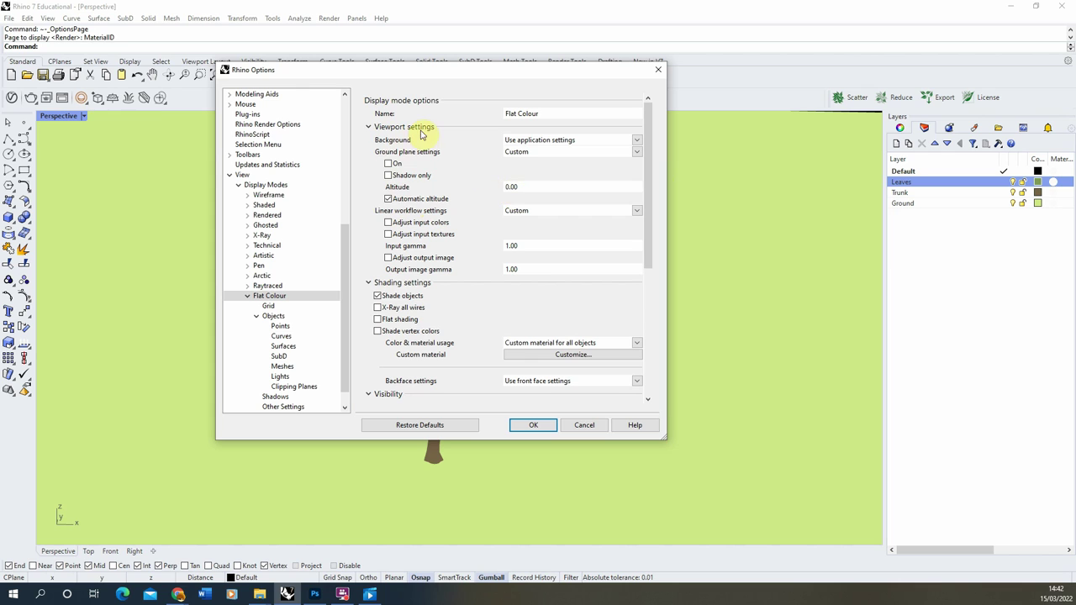
left_click(370, 128)
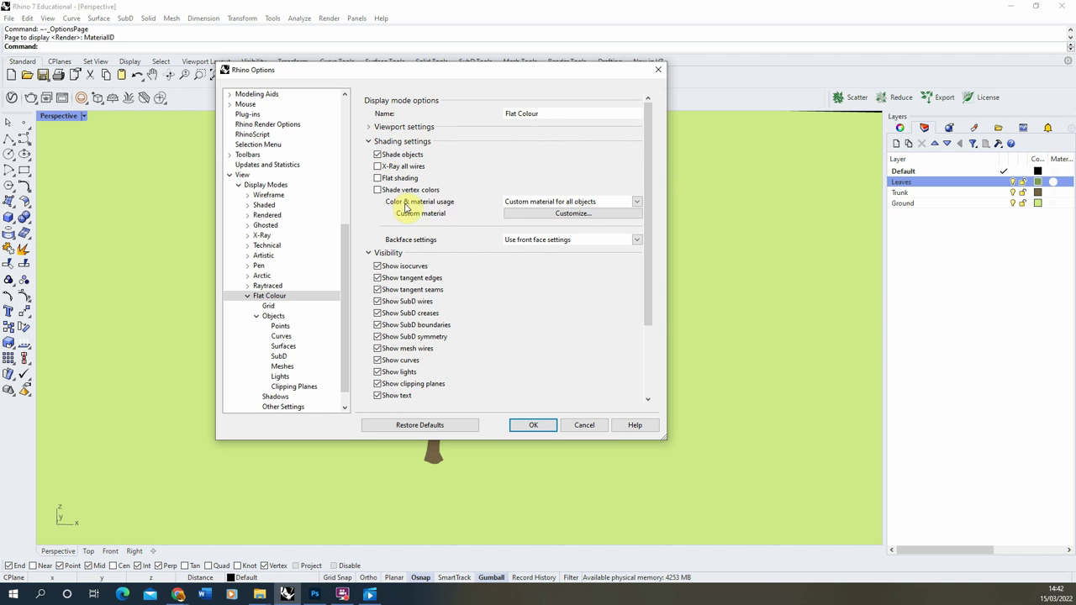
Set the Flat Colour mode's colour and material usage to Object's color with a gloss of 0
left_click(636, 201)
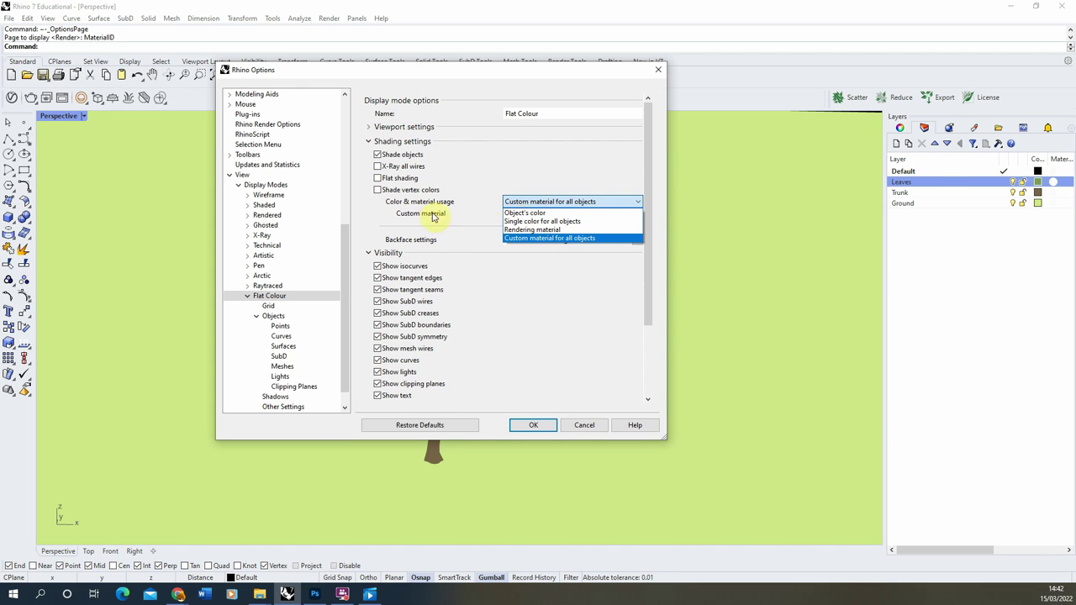
left_click(536, 215)
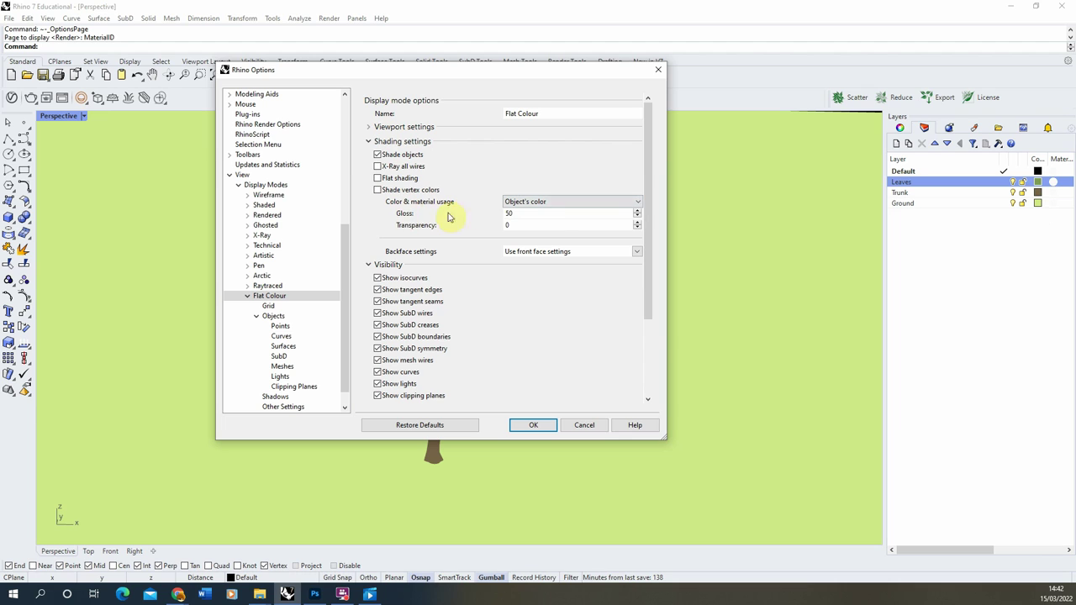
double_click(522, 213)
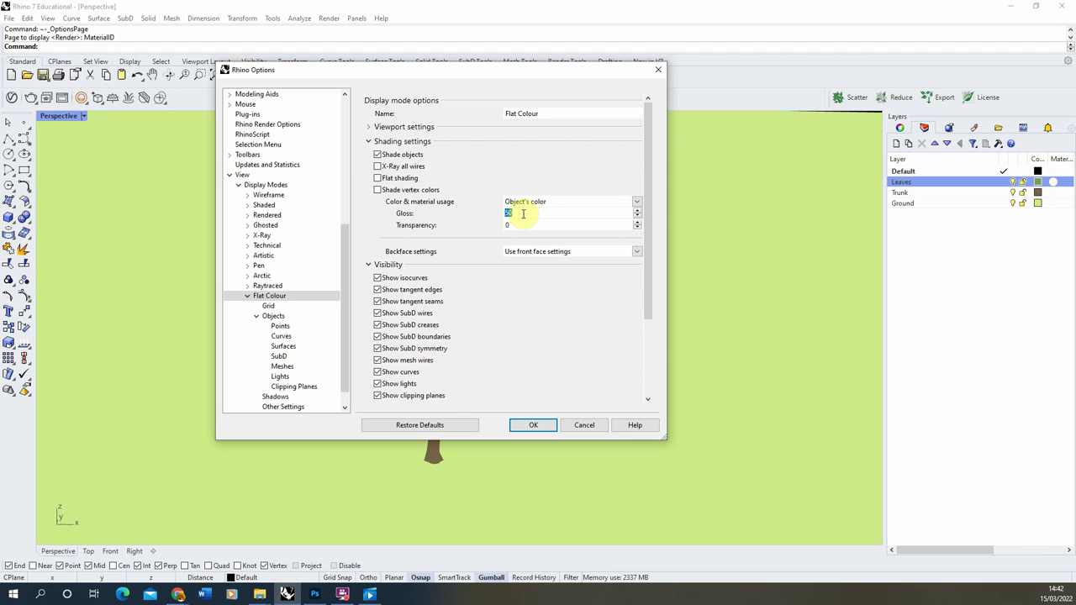
type("0")
double_click(518, 225)
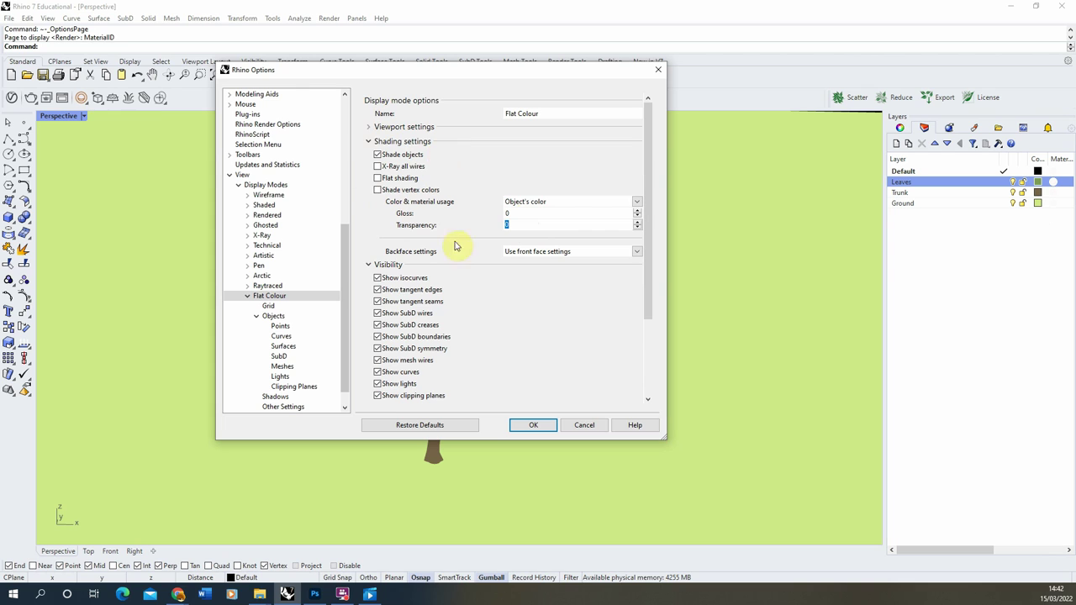
left_click(376, 143)
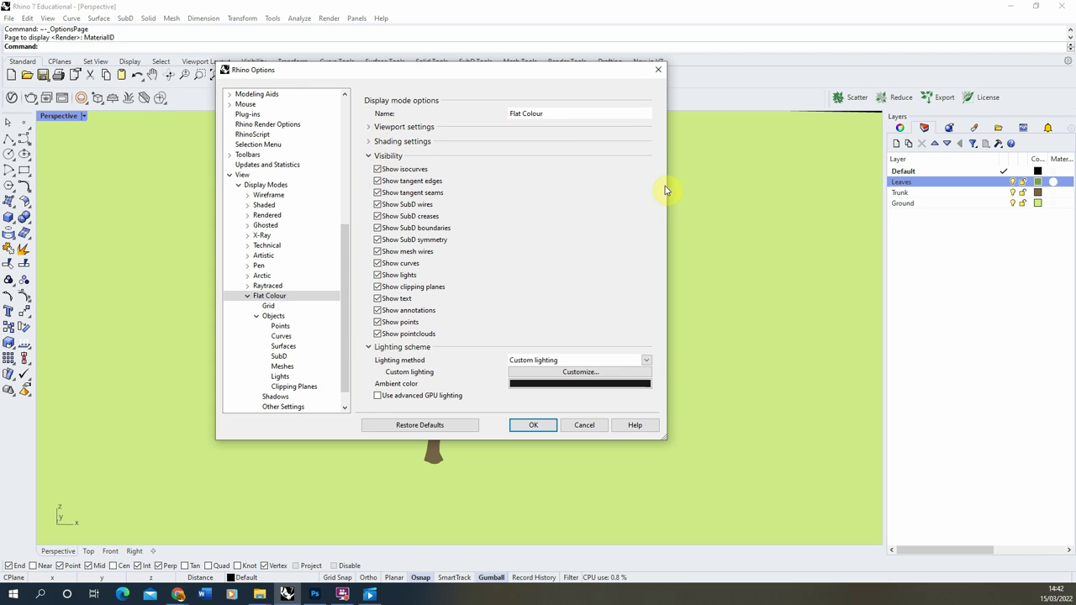
Turn off all visibility options of the Flat Colour mode, from isocurves through mesh wires and curves to pointclouds
left_click(378, 170)
left_click(377, 180)
left_click(377, 192)
left_click(378, 204)
left_click(377, 216)
left_click(377, 228)
left_click(377, 239)
left_click(377, 252)
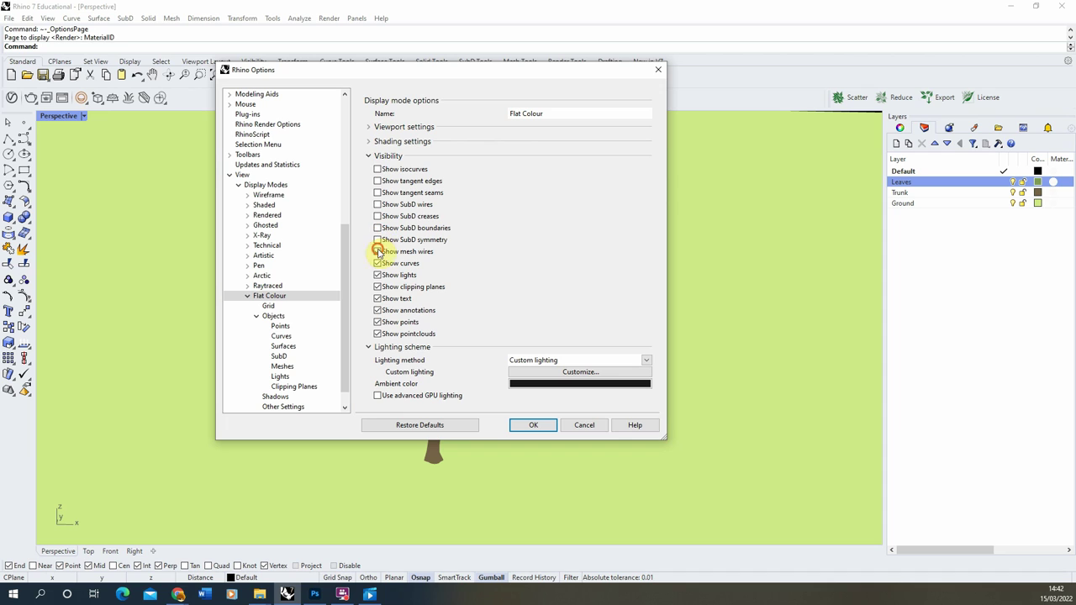
left_click(377, 263)
left_click(377, 275)
left_click(377, 286)
left_click(377, 298)
left_click(378, 310)
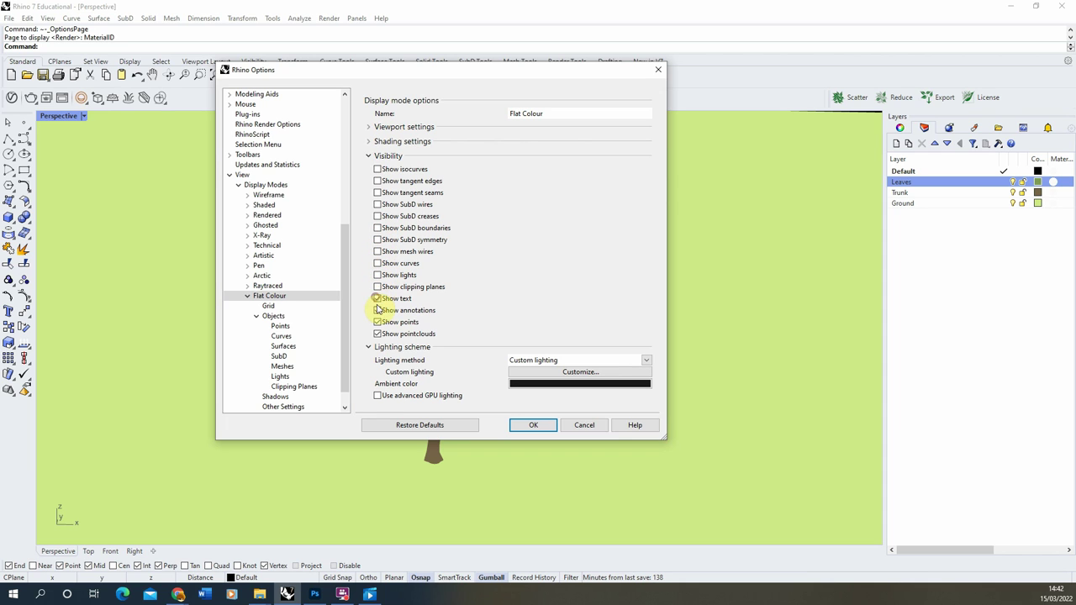
left_click(377, 322)
left_click(377, 333)
Set the Flat Colour mode's lighting method to No lighting and apply the display options
left_click(646, 360)
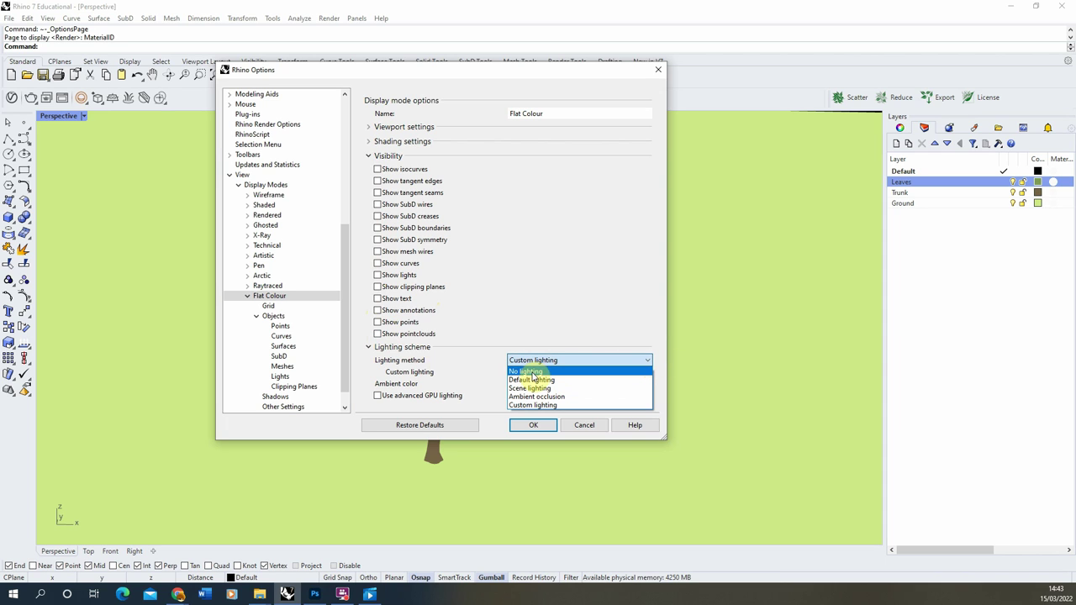
left_click(533, 372)
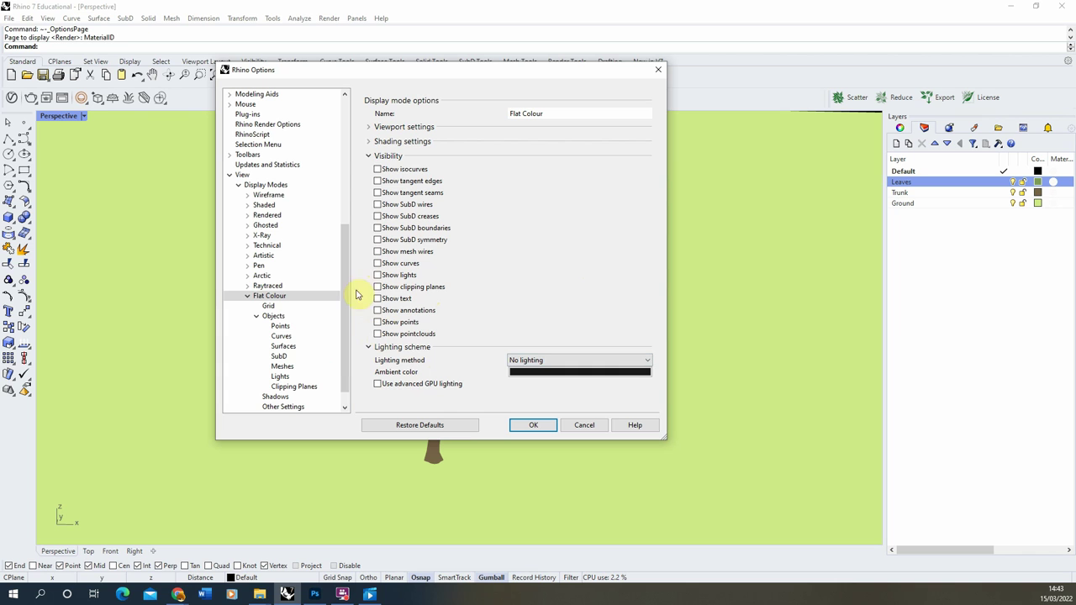
left_click(542, 427)
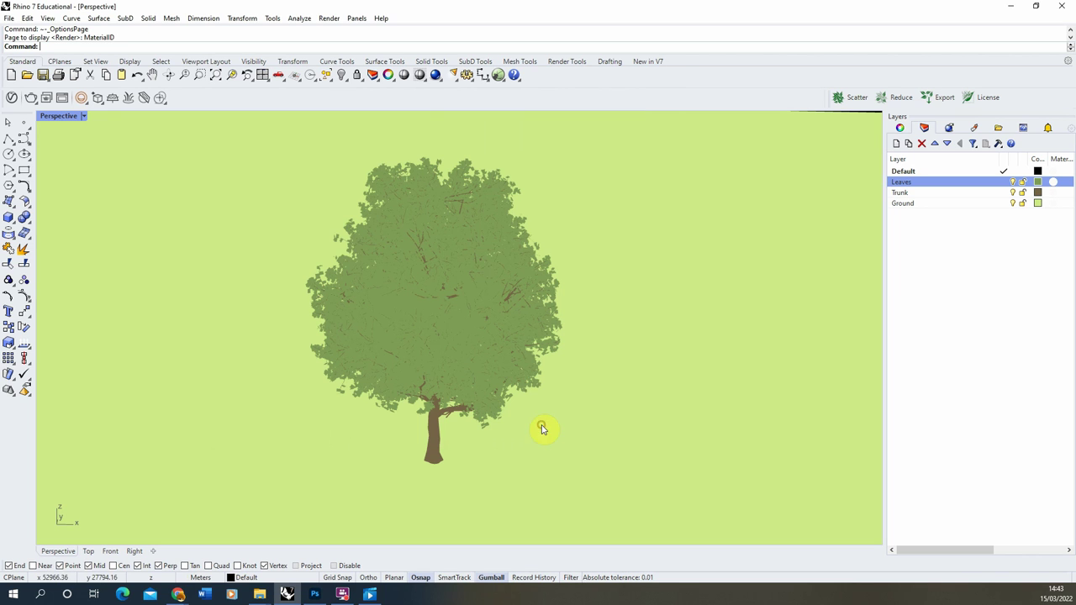
Compare the tree in the Shaded and Flat Colour display modes
left_click(84, 117)
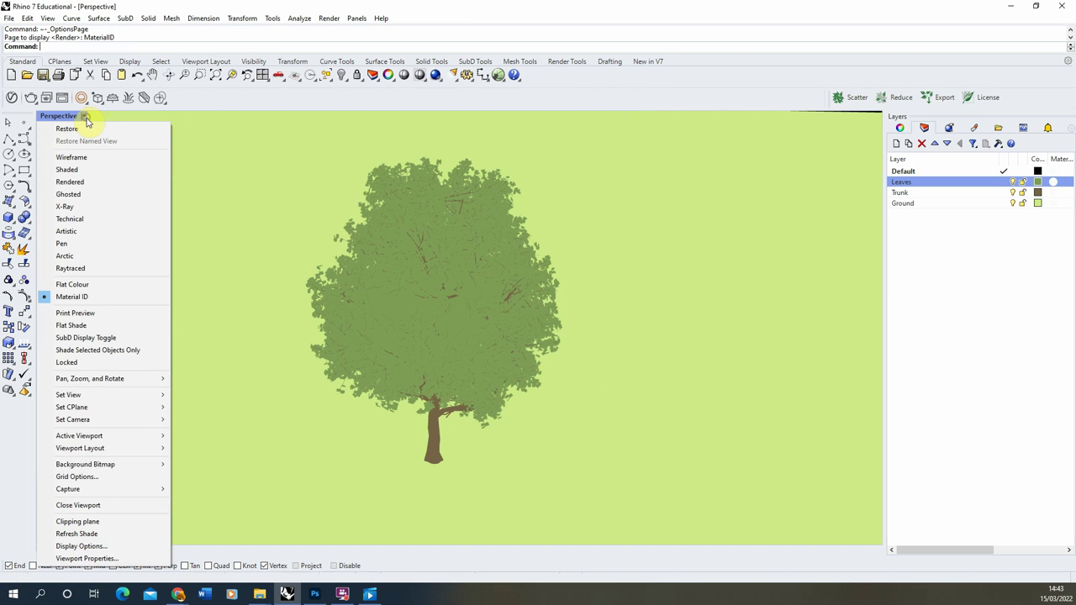
left_click(75, 169)
left_click(84, 117)
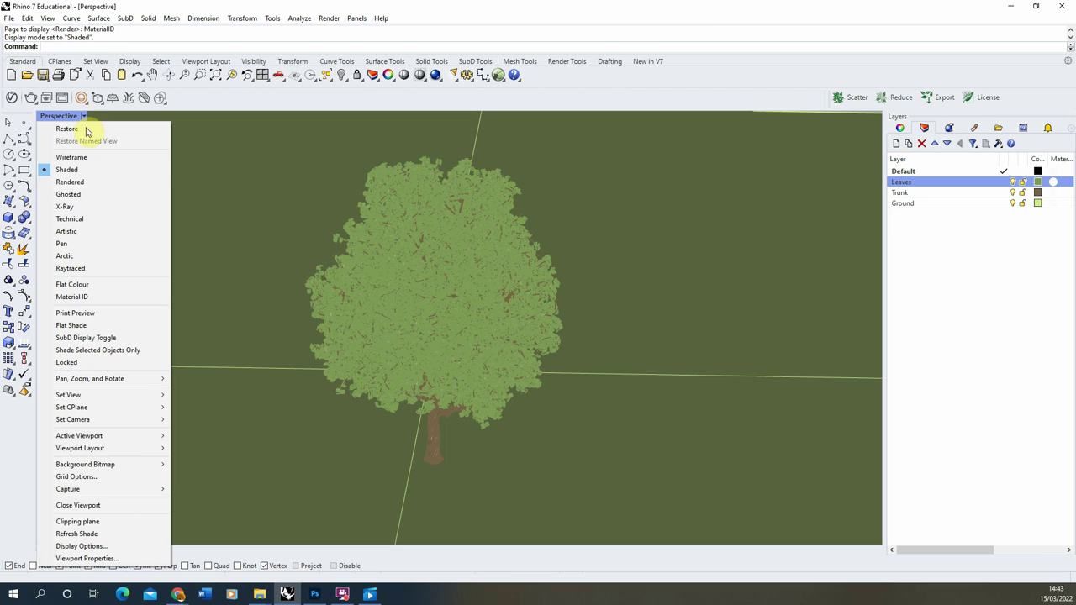
left_click(80, 286)
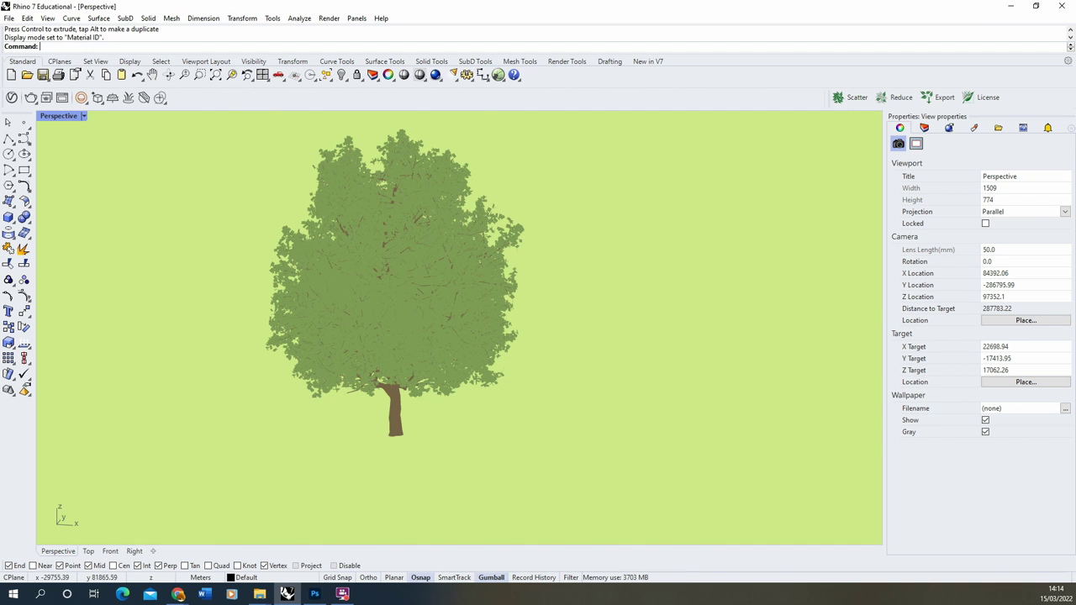
Return the perspective viewport to the Shaded display mode
left_click(83, 116)
left_click(67, 170)
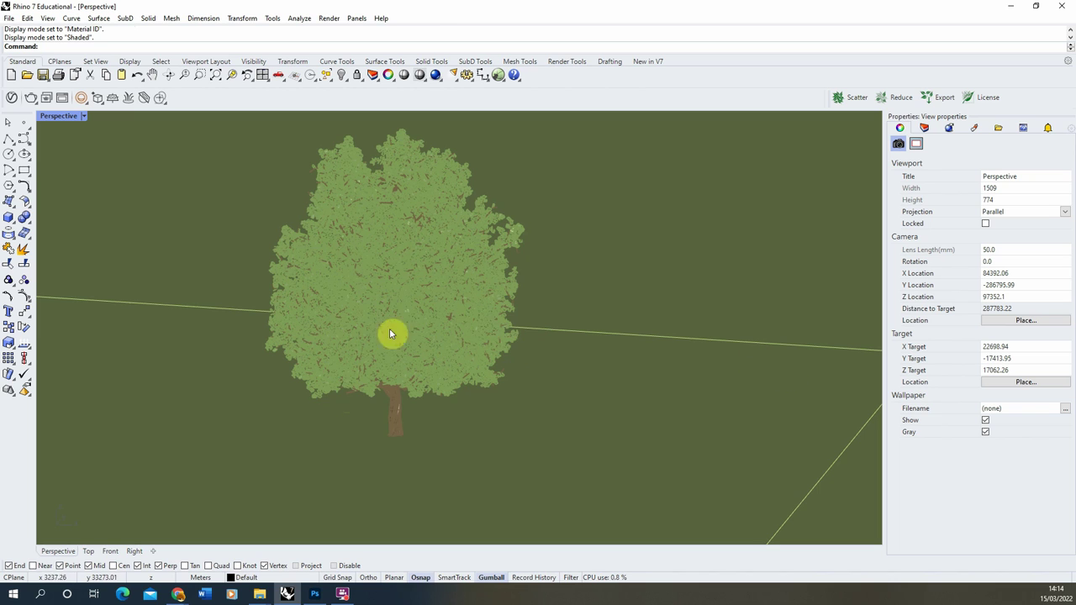
scroll(396, 328, "down", 5)
scroll(361, 344, "up", 2)
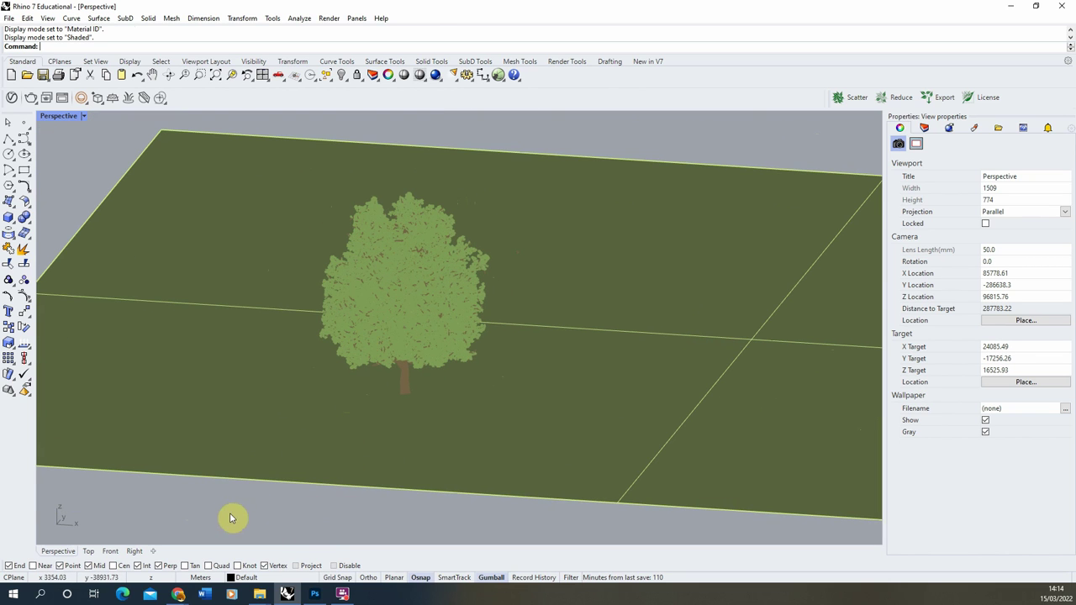
Define the two tree meshes as a block named Tree_02, with its base point at the foot of the trunk
left_click_drag(231, 511, 531, 181)
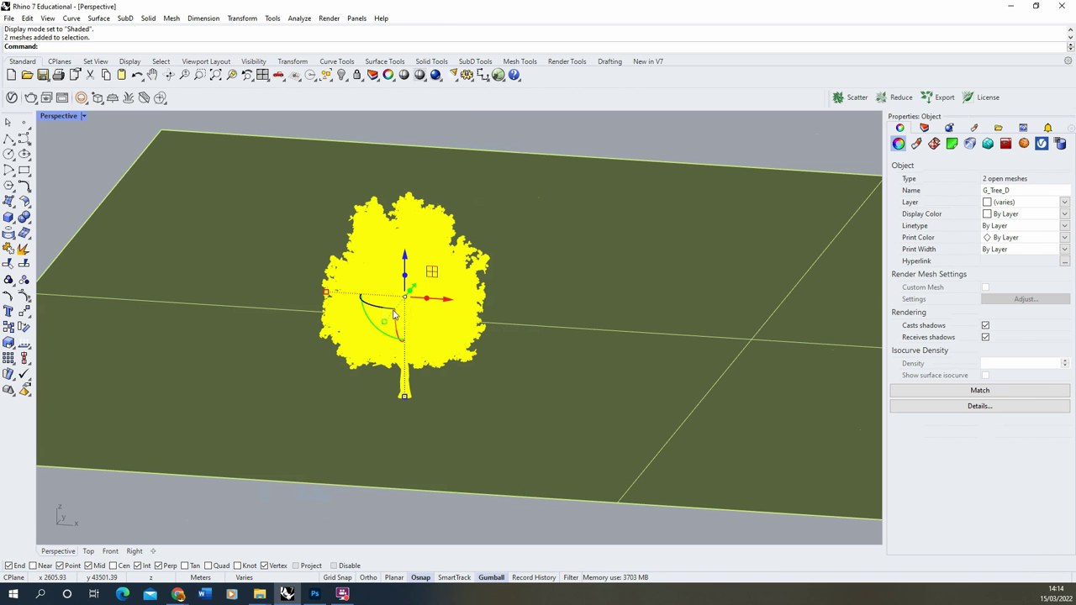
type("Block")
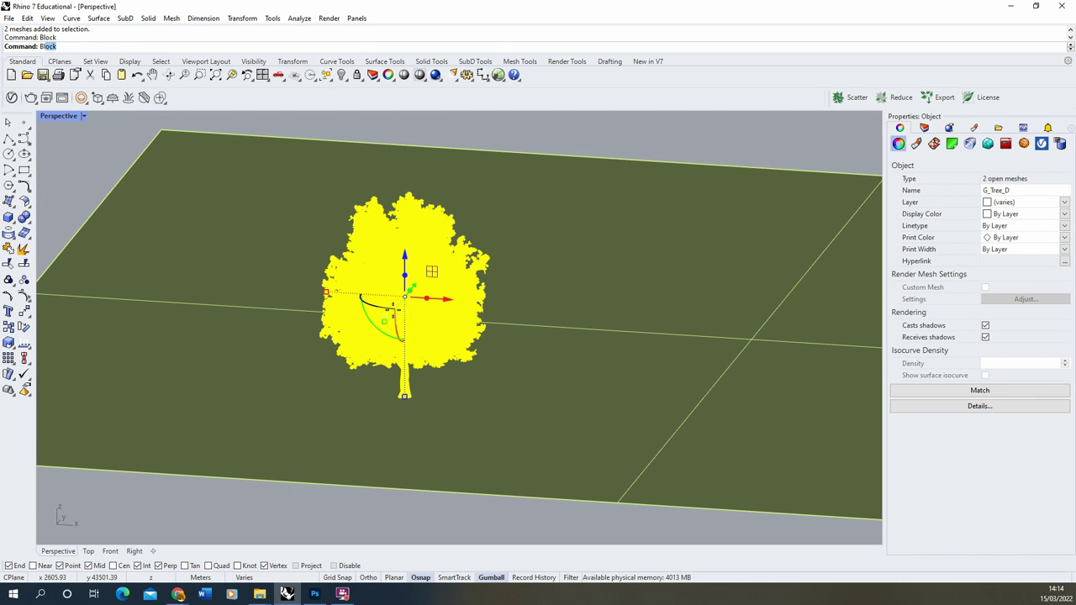
key("Return")
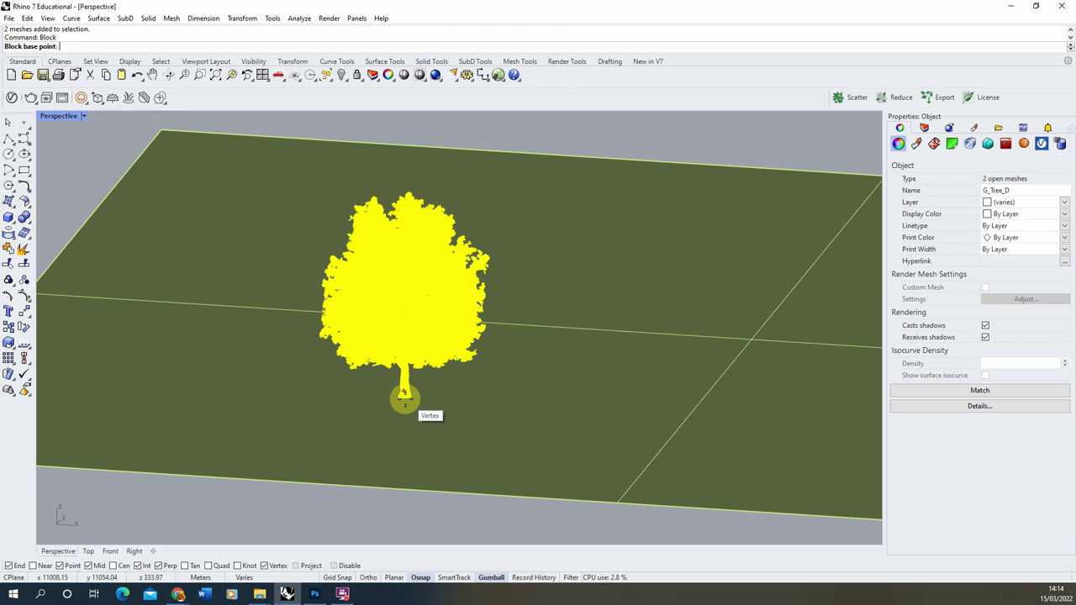
left_click(404, 402)
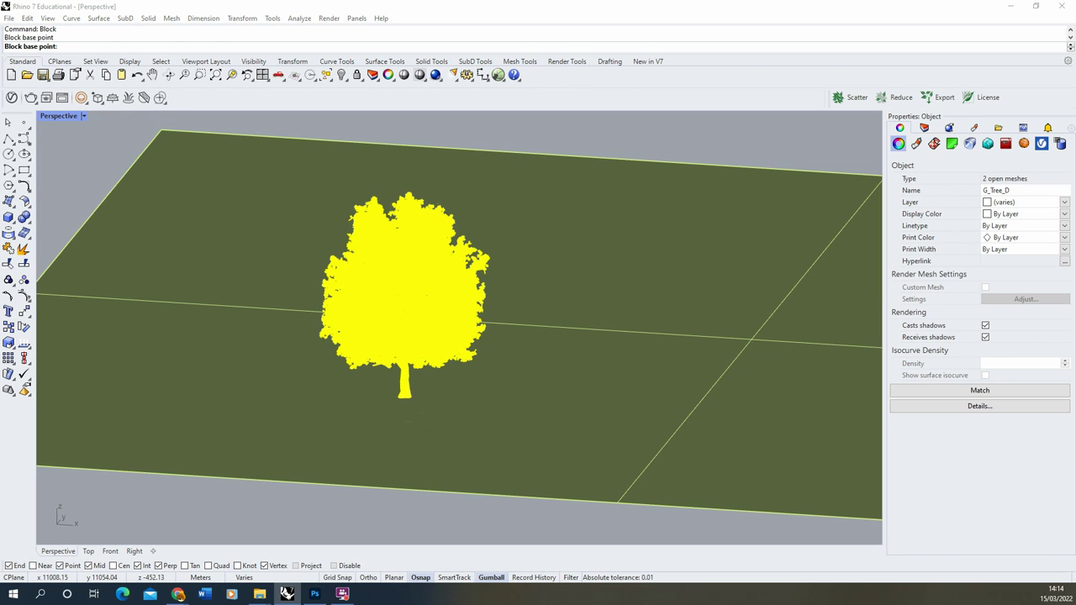
left_click_drag(546, 244, 569, 243)
type("Tree_02")
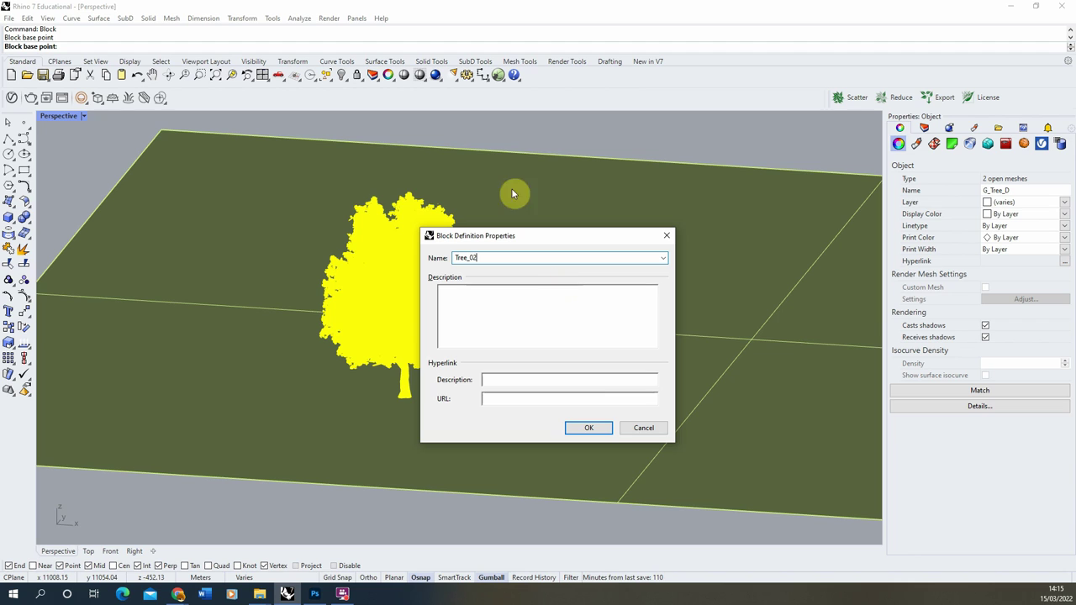
left_click(586, 428)
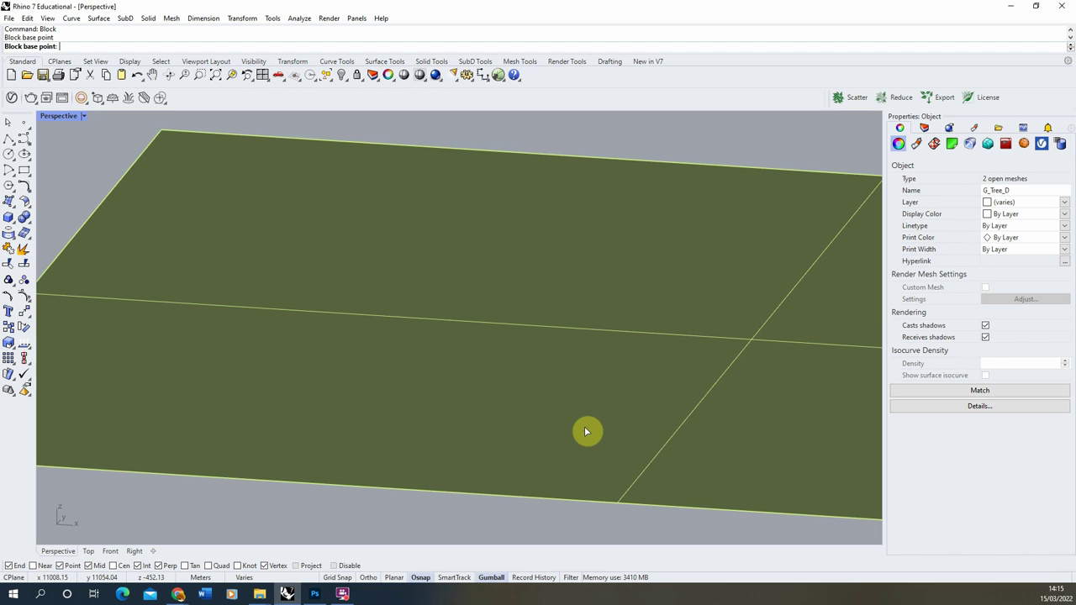
left_click(585, 431)
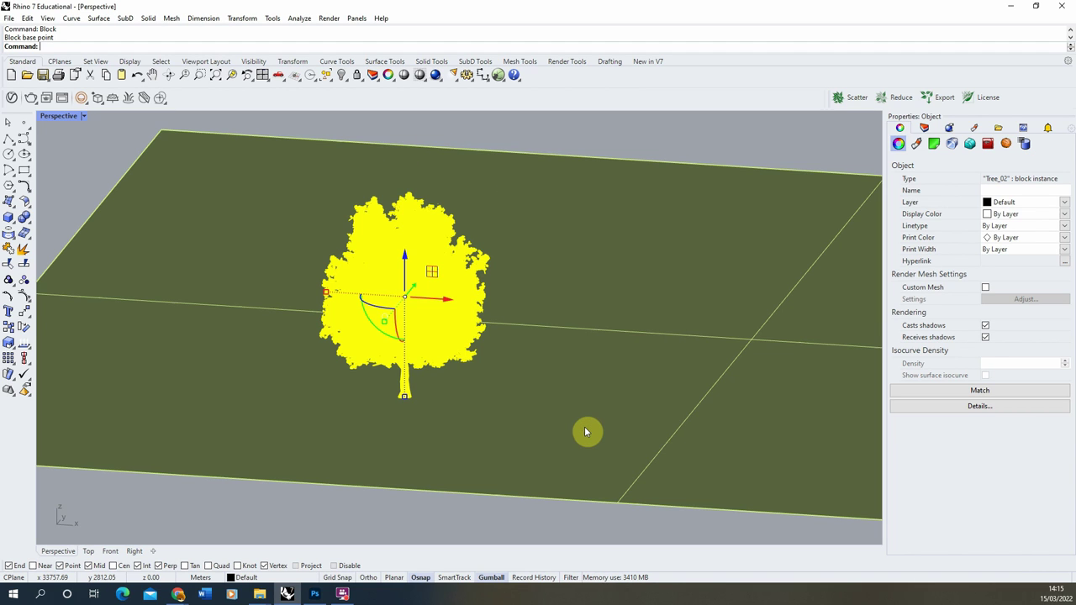
left_click(71, 186)
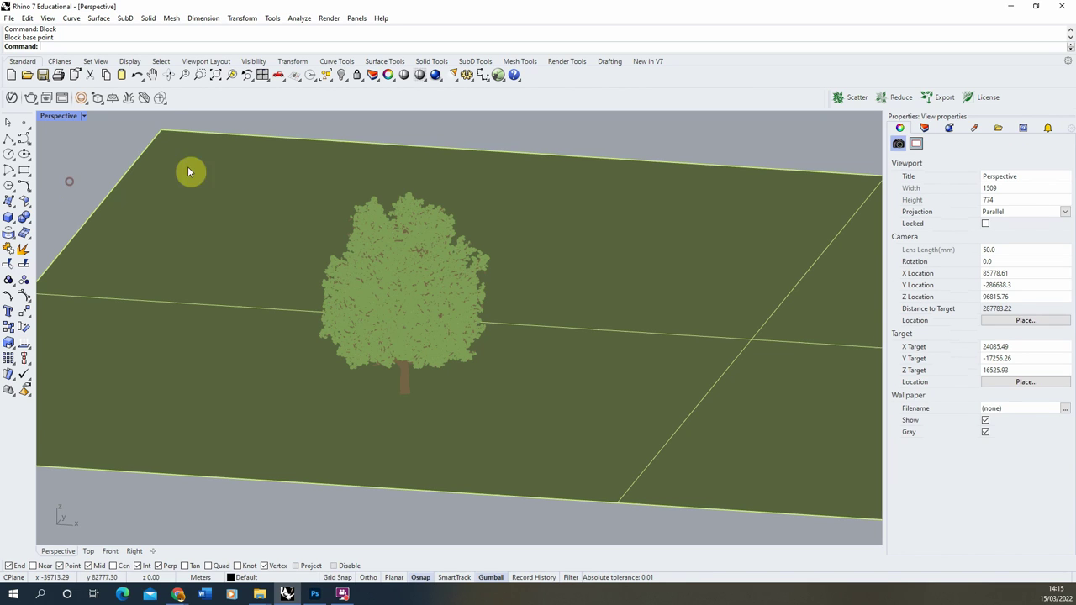
left_click(491, 256)
left_click(424, 494)
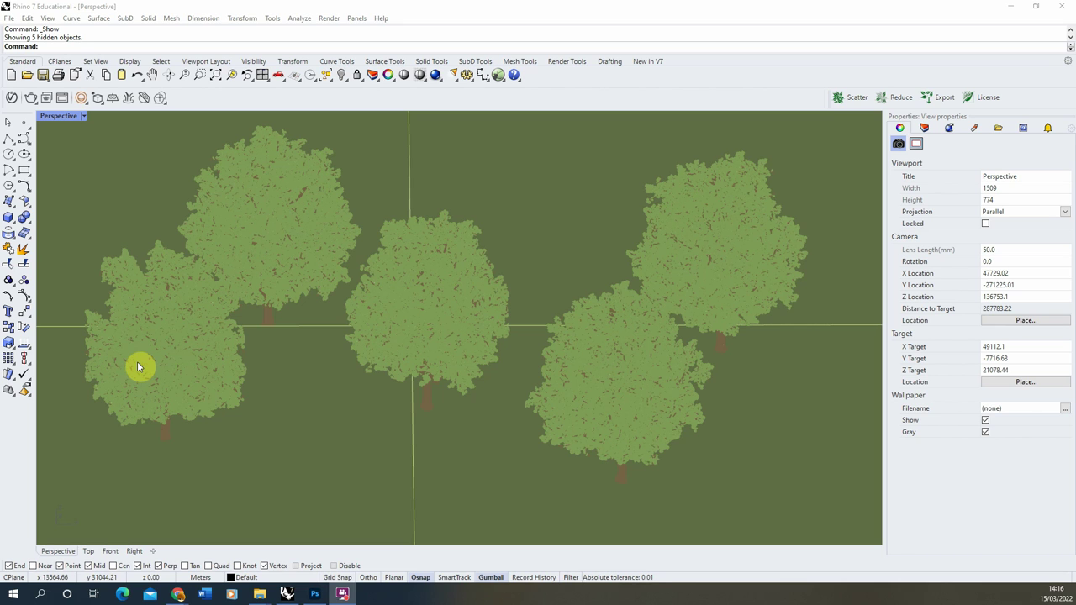
Switch the perspective viewport to the Material ID display mode and set up its capture to file, 3000 pixels wide
left_click(83, 118)
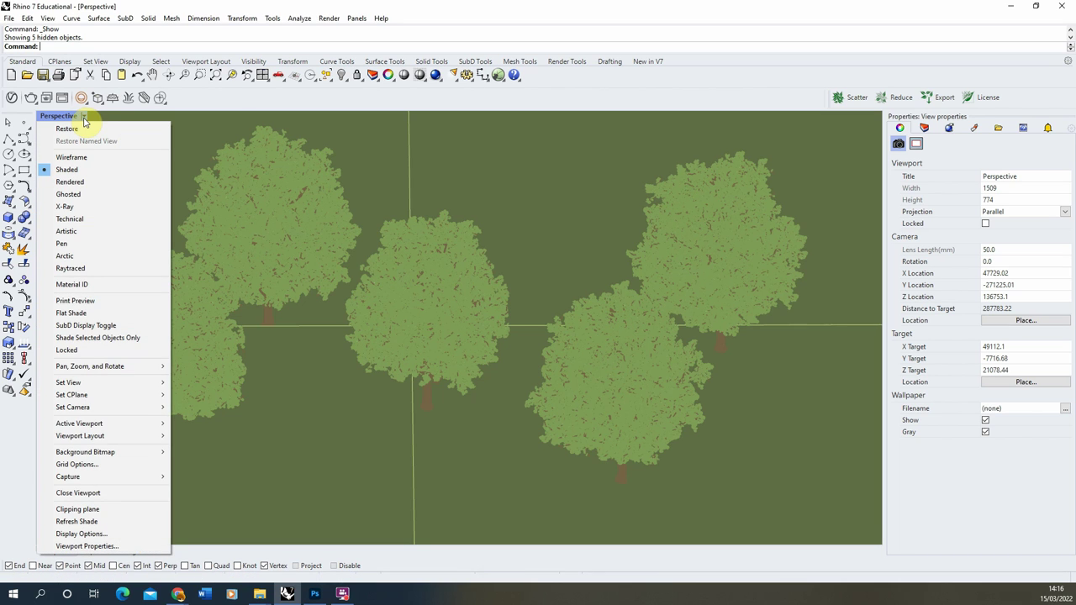
left_click(81, 287)
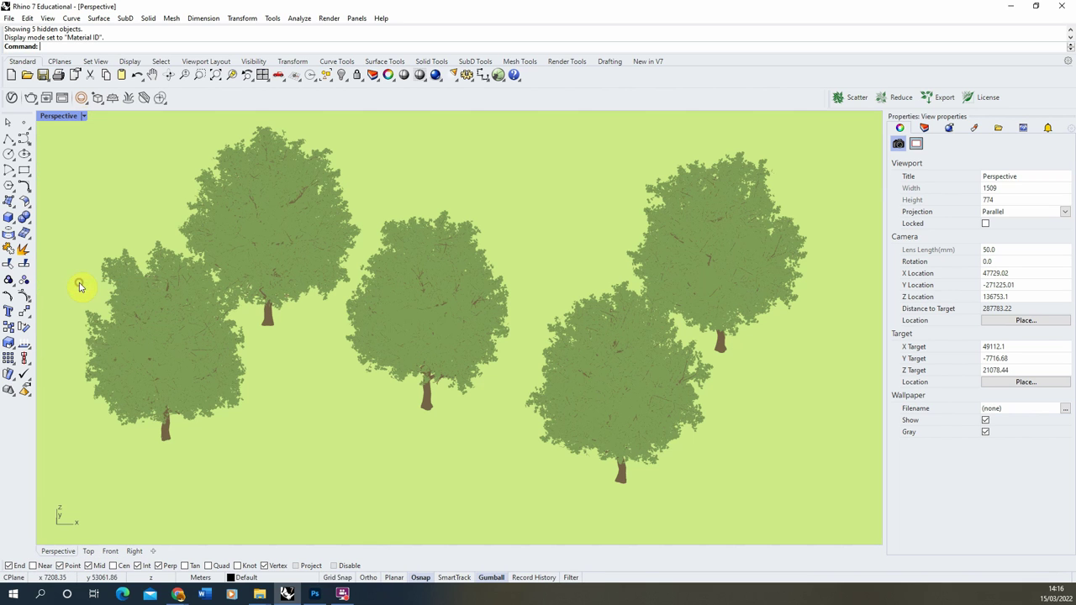
left_click(84, 117)
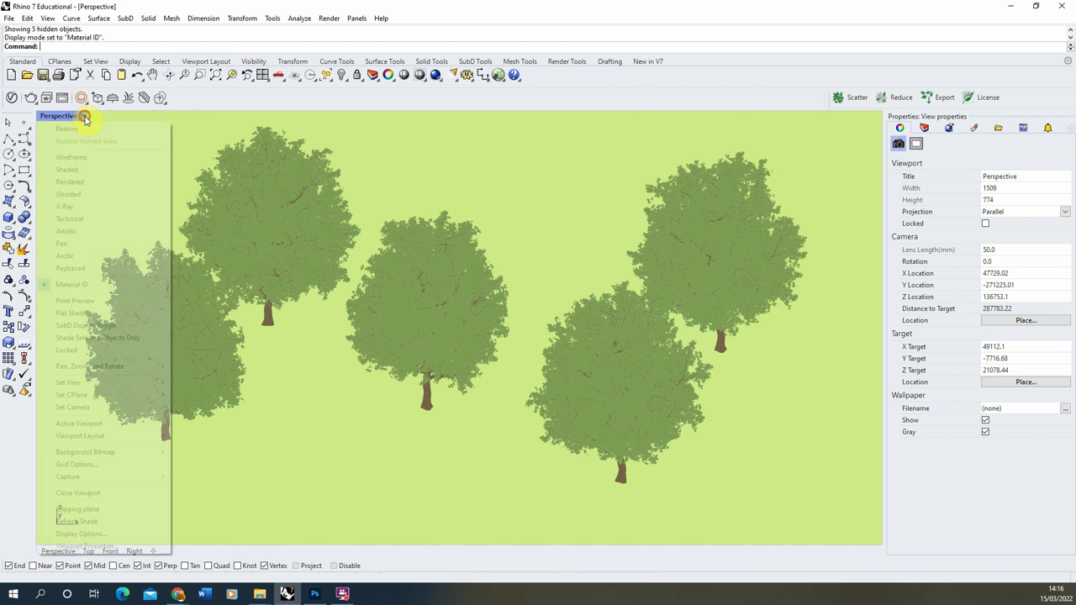
mouse_move(87, 477)
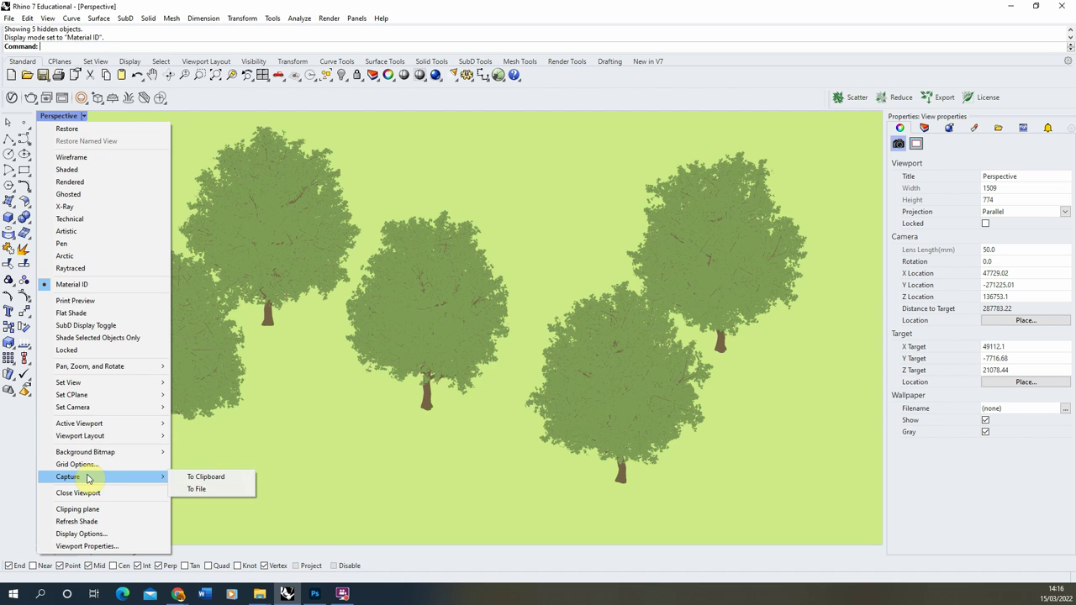
left_click(198, 492)
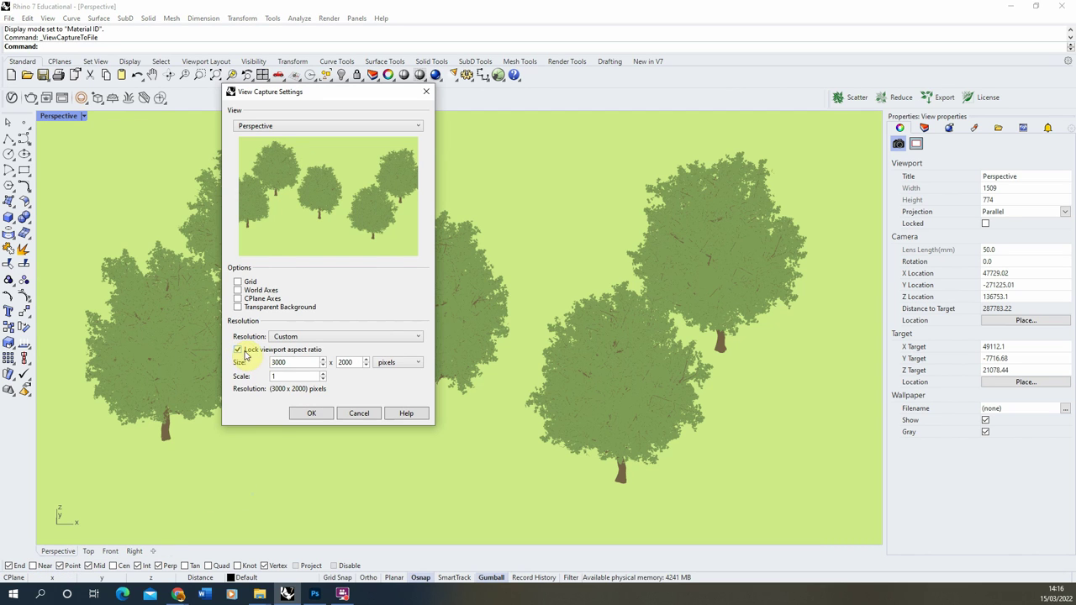
double_click(287, 363)
left_click(312, 415)
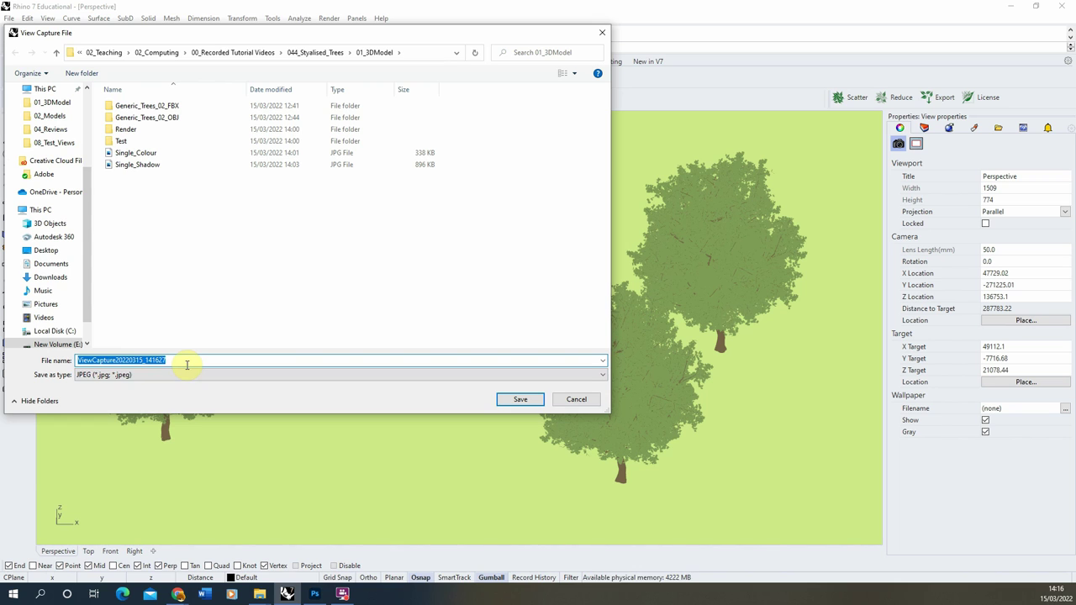
Save the view capture as a JPEG named Trees_colour in the 01_3DModel folder
type("Trees_")
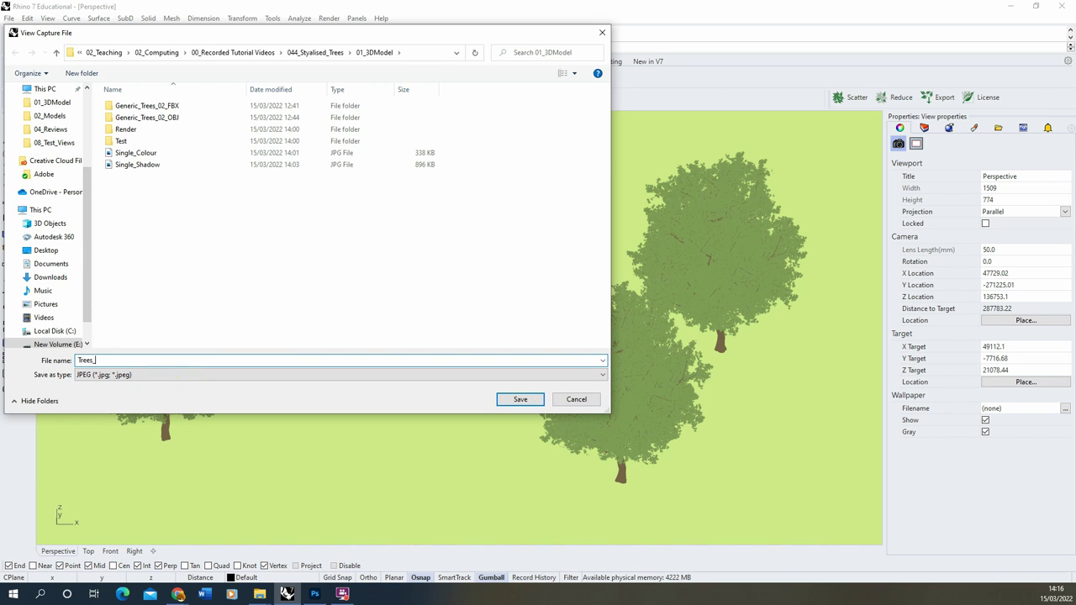
type("colour")
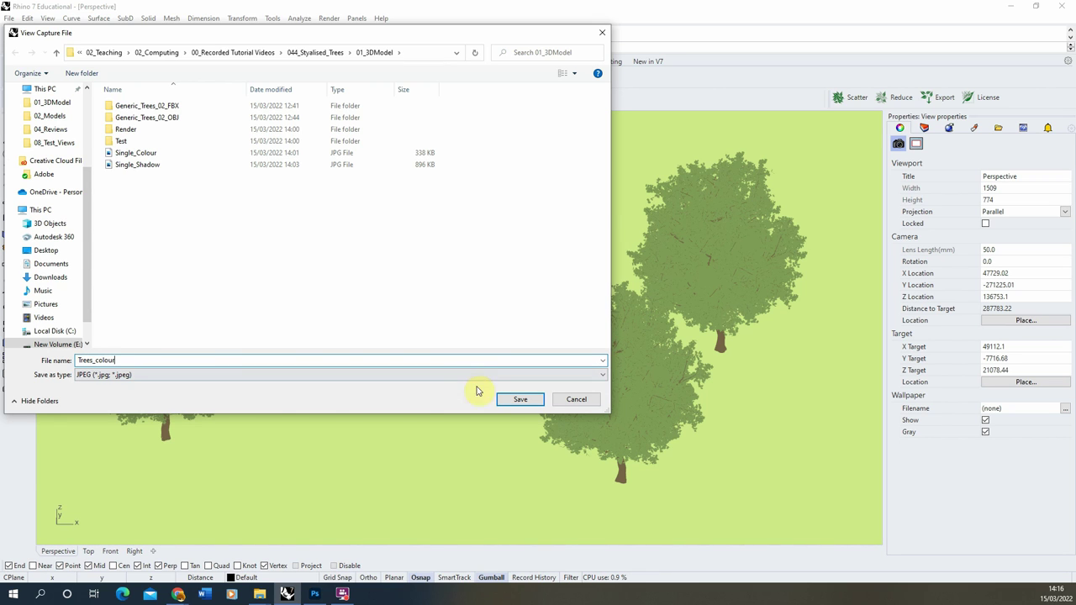
left_click(515, 401)
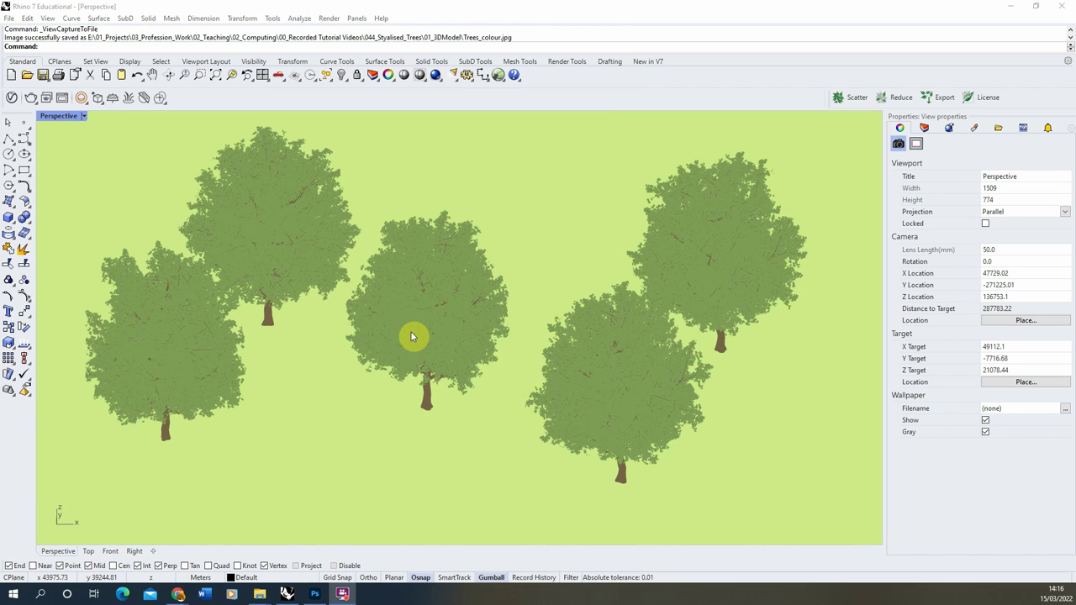
Open the render properties for Legacy Rhino Render and set the render quality to Final quality
left_click(331, 18)
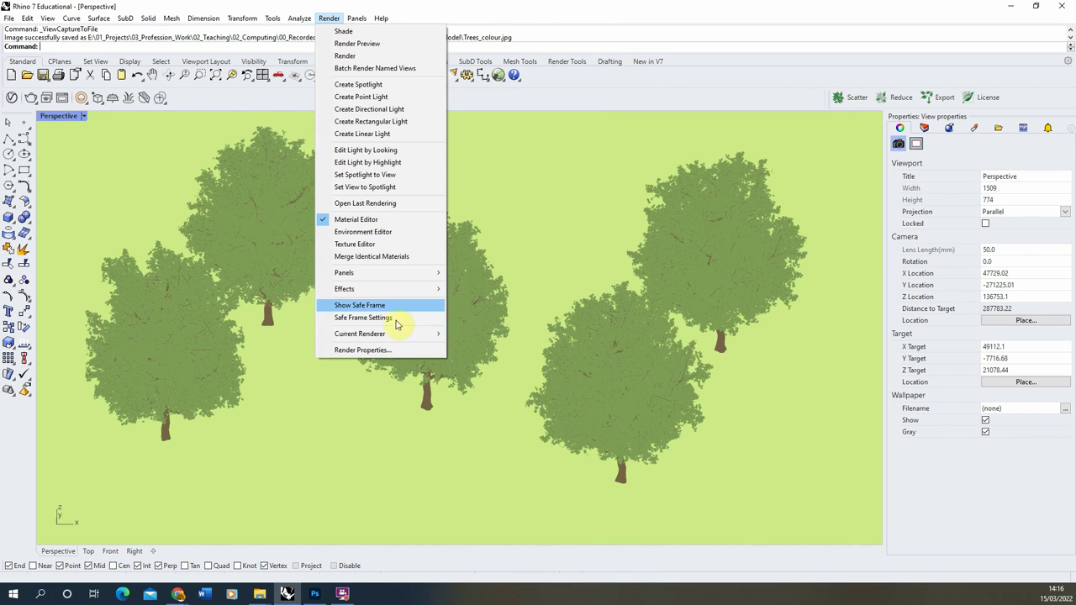
mouse_move(377, 338)
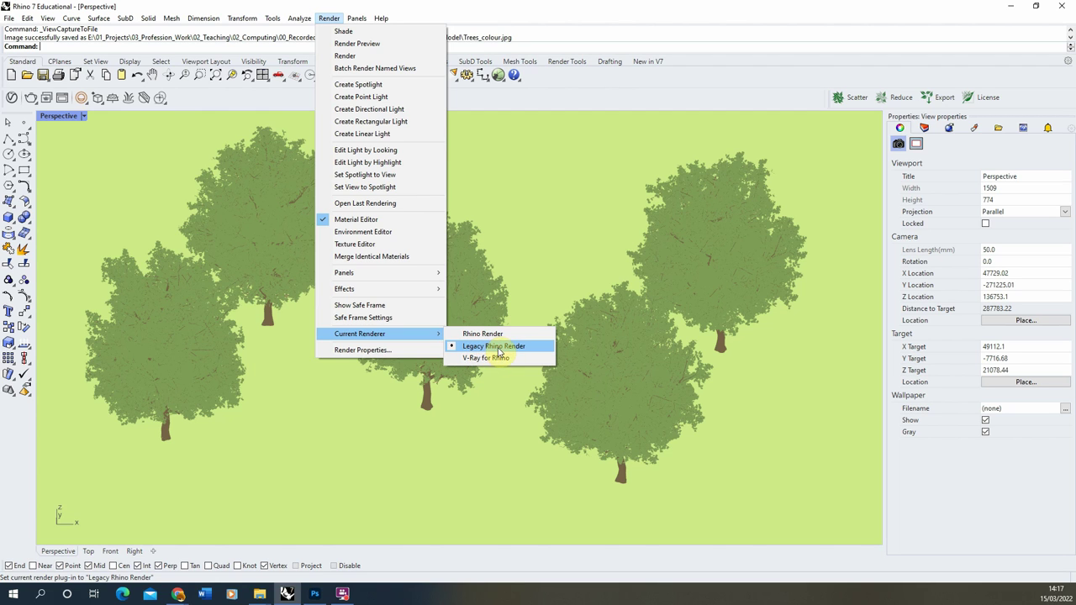
left_click(379, 350)
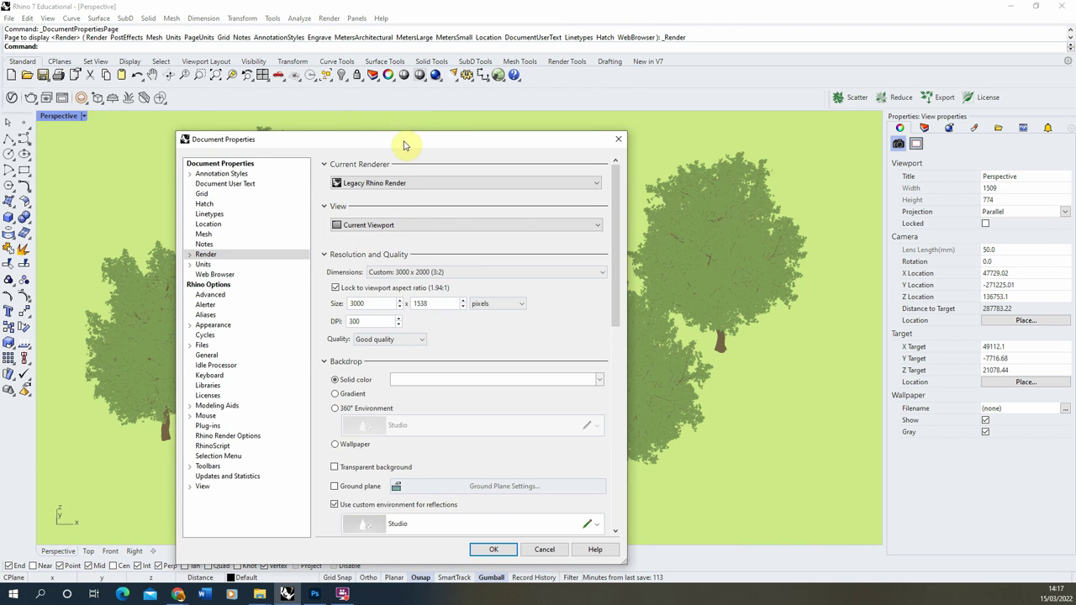
left_click_drag(404, 146, 392, 108)
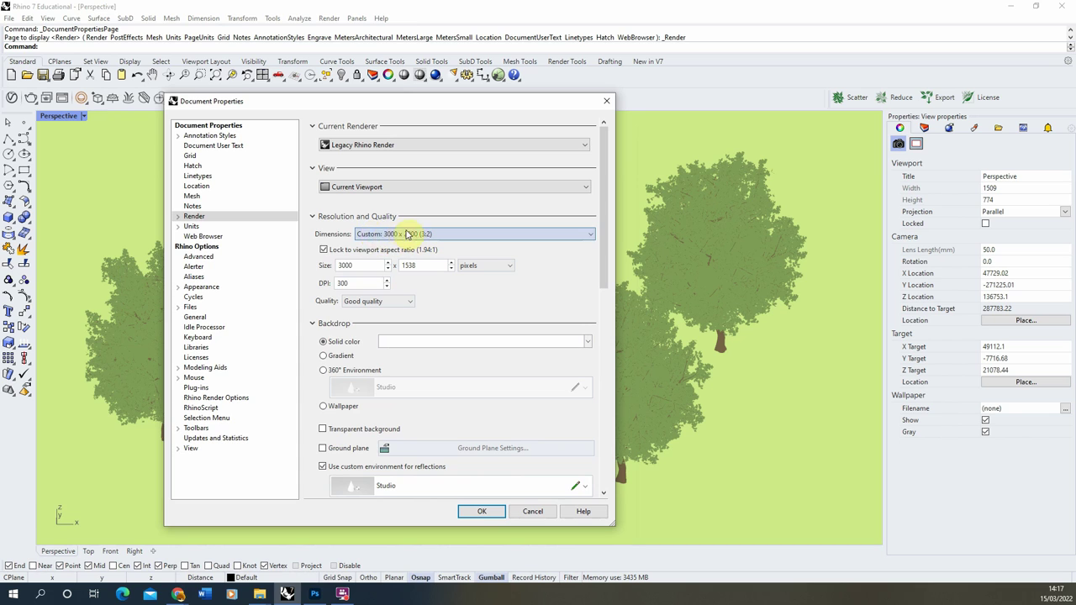
left_click(323, 250)
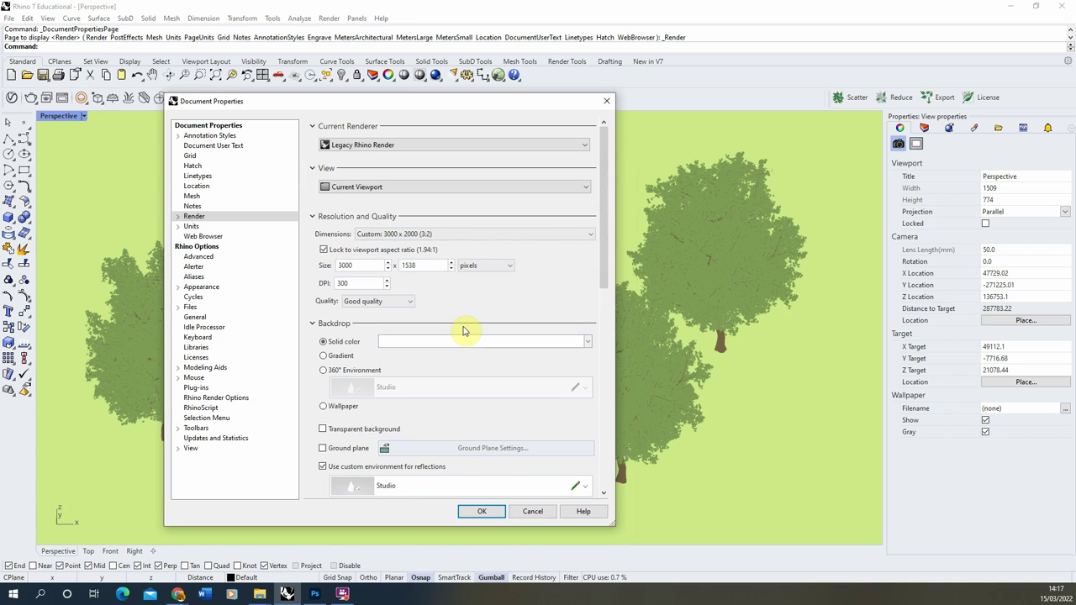
left_click(372, 305)
left_click(361, 334)
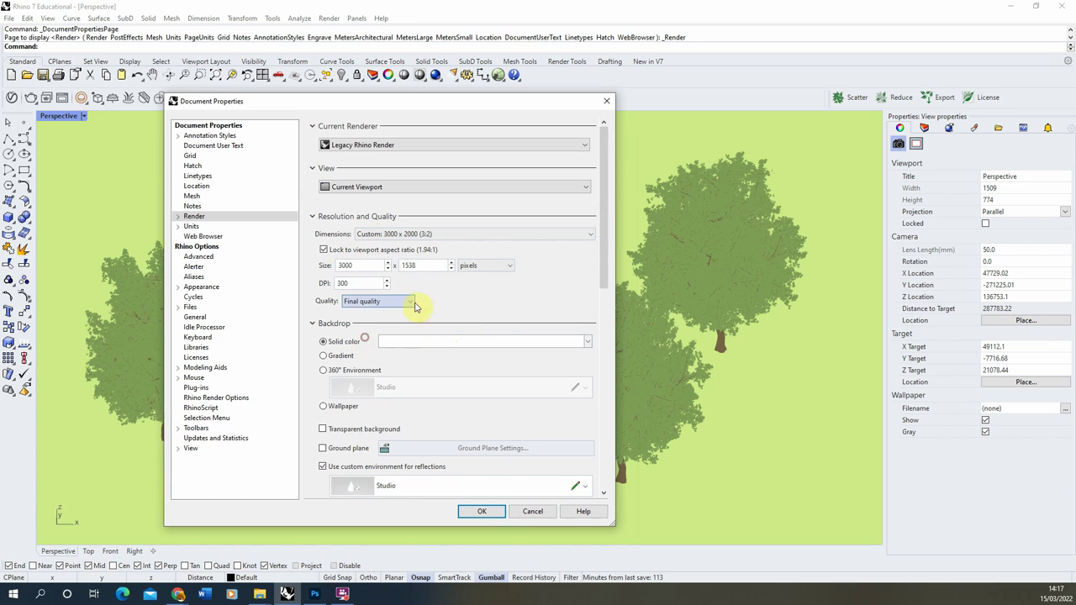
Turn on the sun with manual control, set its azimuth to about 119° and altitude to about 40°, and apply the render properties
left_click_drag(600, 250, 606, 347)
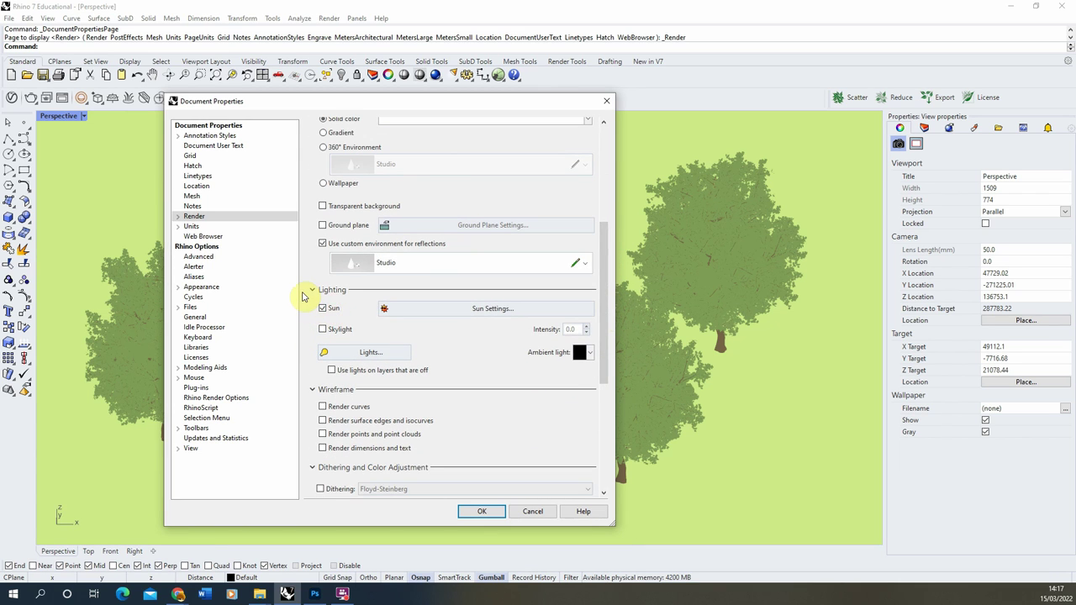
left_click(323, 309)
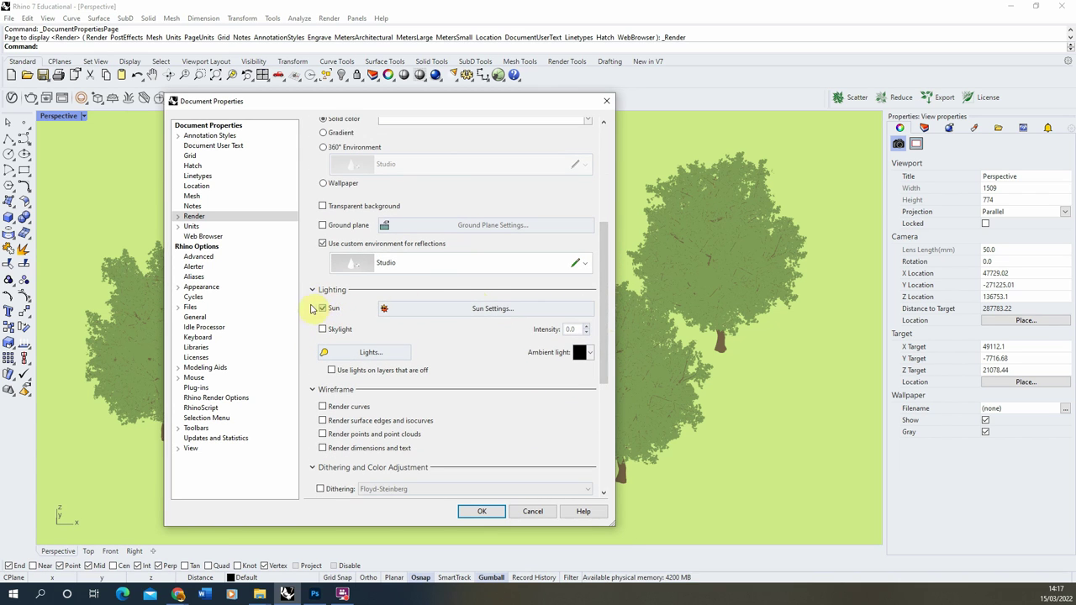
left_click(480, 310)
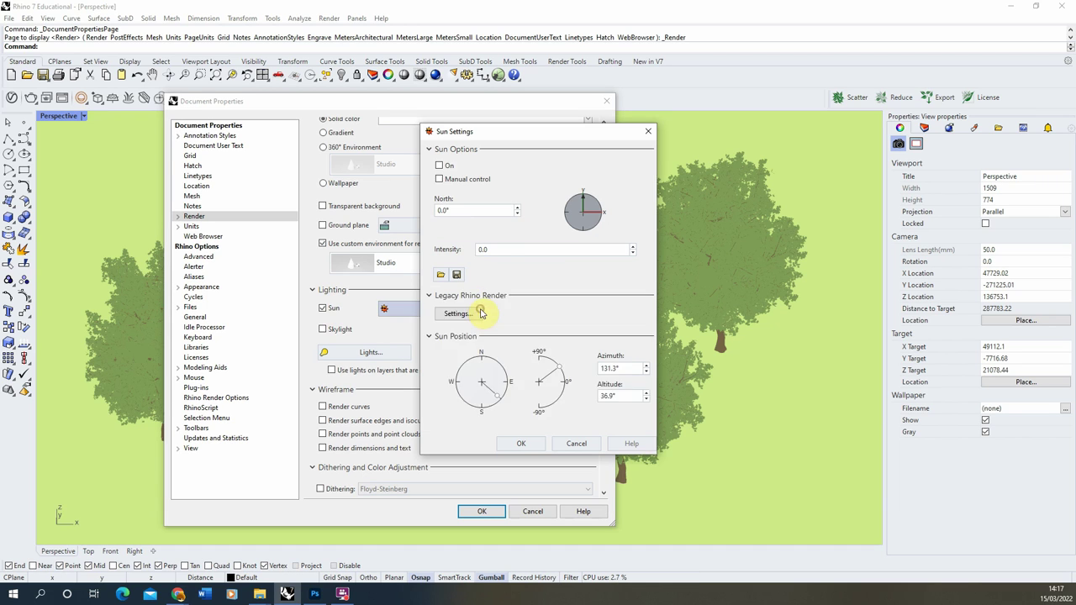
left_click(441, 179)
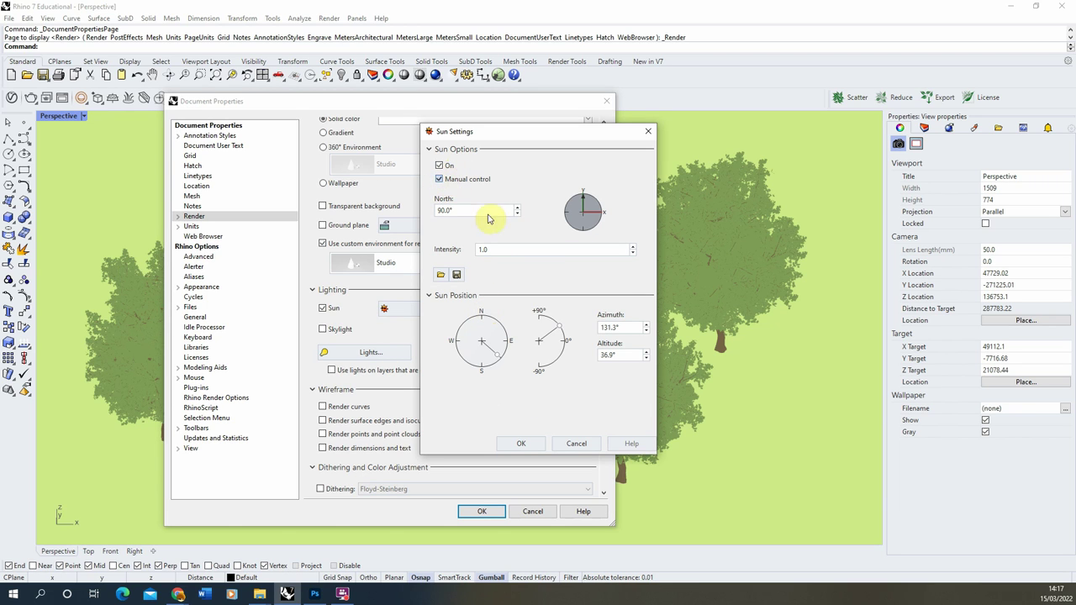
left_click_drag(560, 326, 559, 323)
left_click_drag(494, 354, 500, 351)
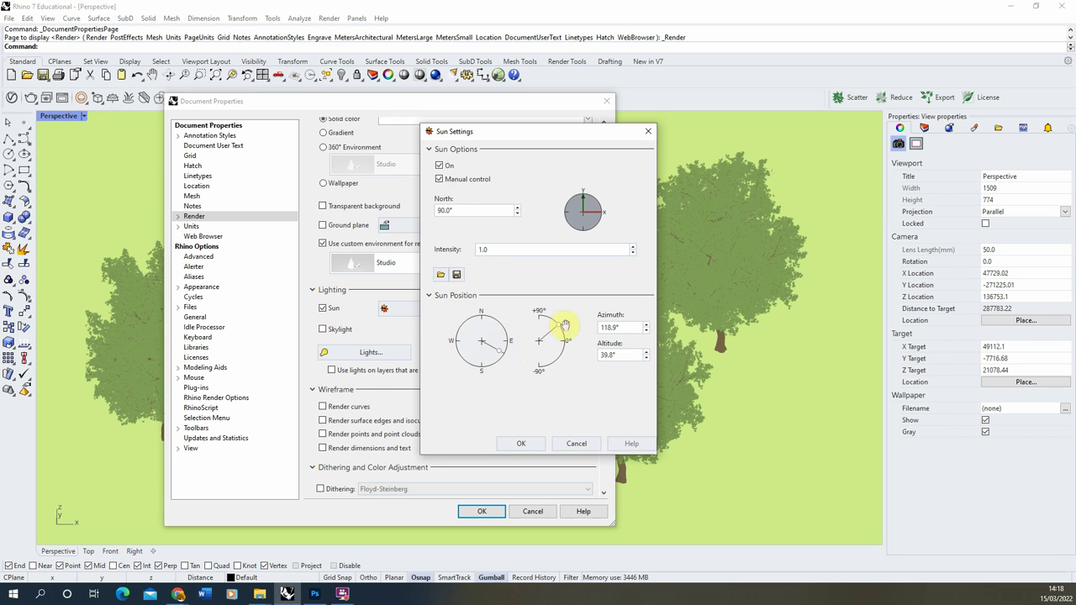
left_click(521, 443)
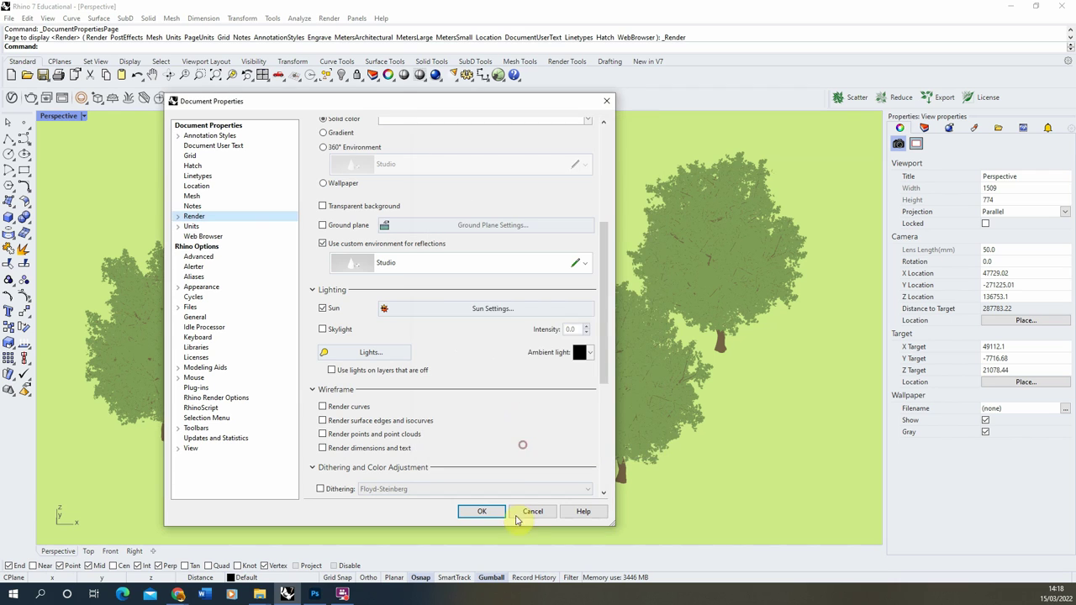
left_click(485, 515)
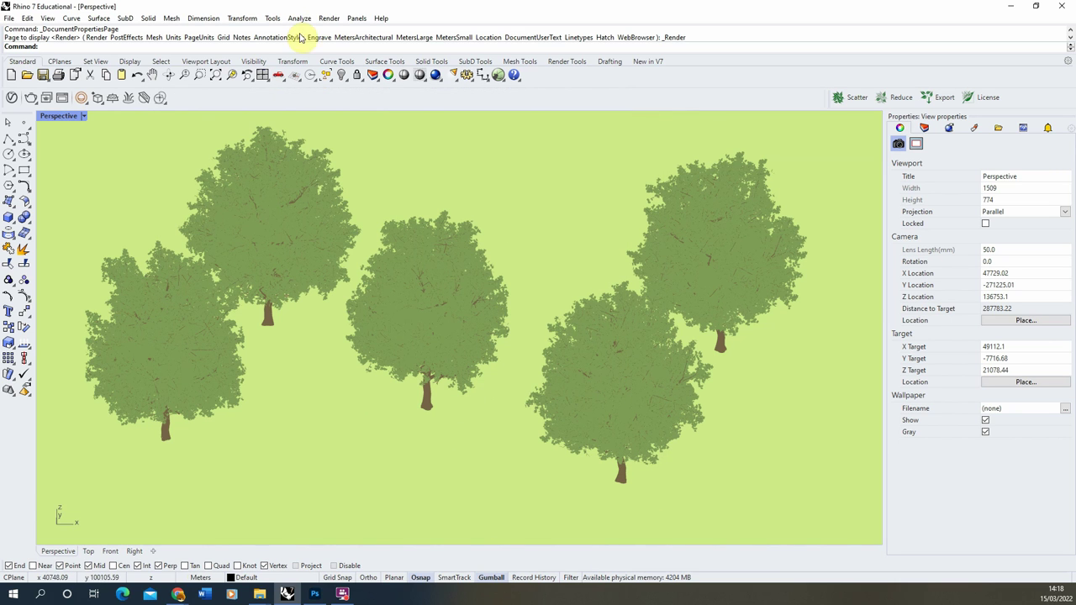
Render the perspective view of the five trees to check the shadows, and close the render window
left_click(329, 18)
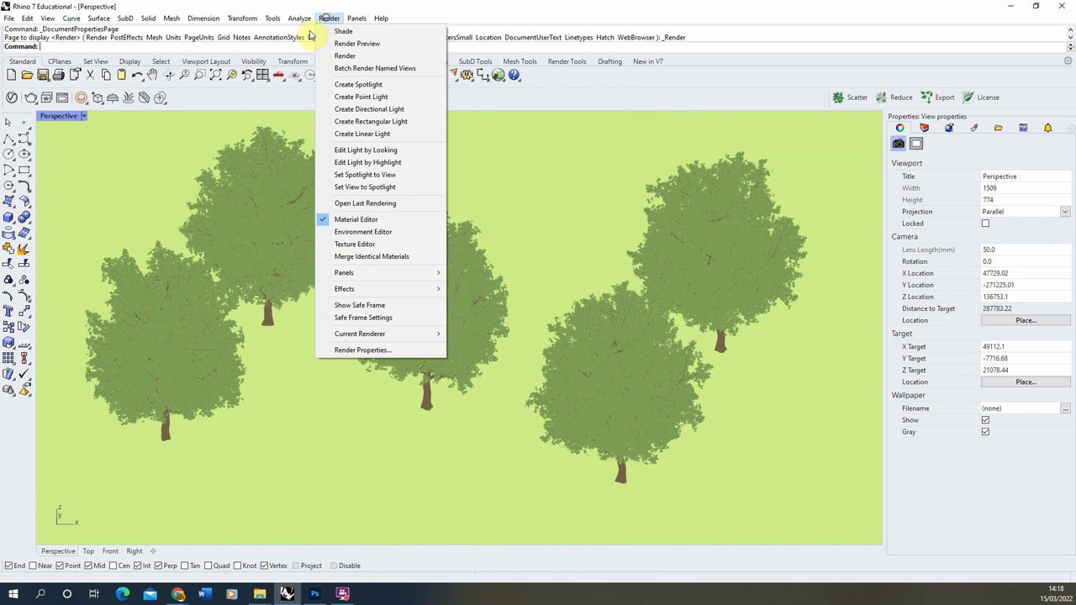
left_click(365, 55)
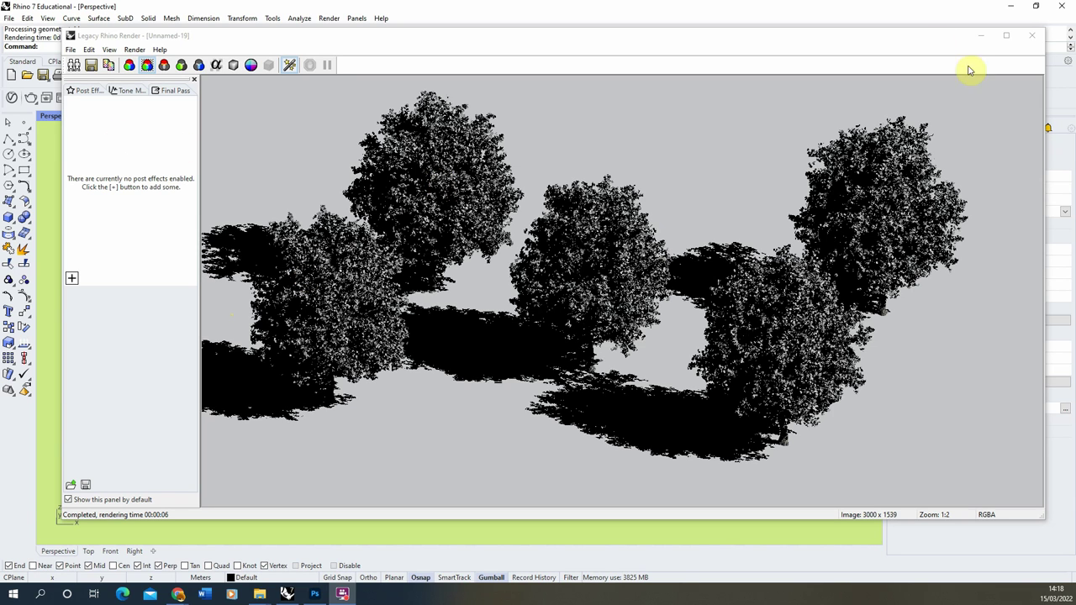
left_click(1031, 37)
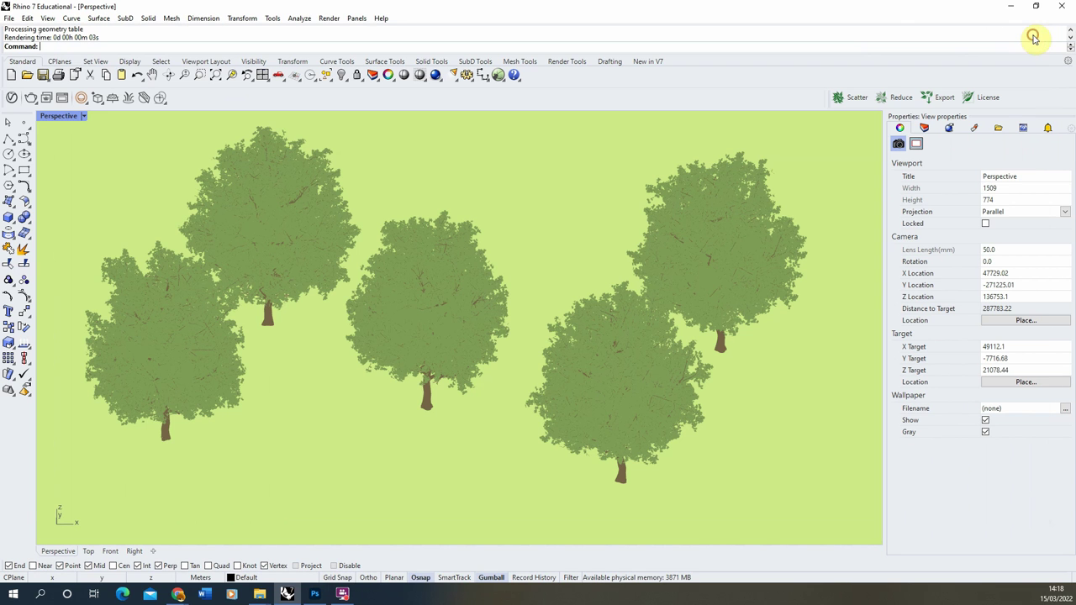
Render the perspective view of the trees again and apply Logarithmic tone mapping to the rendered image
left_click(332, 19)
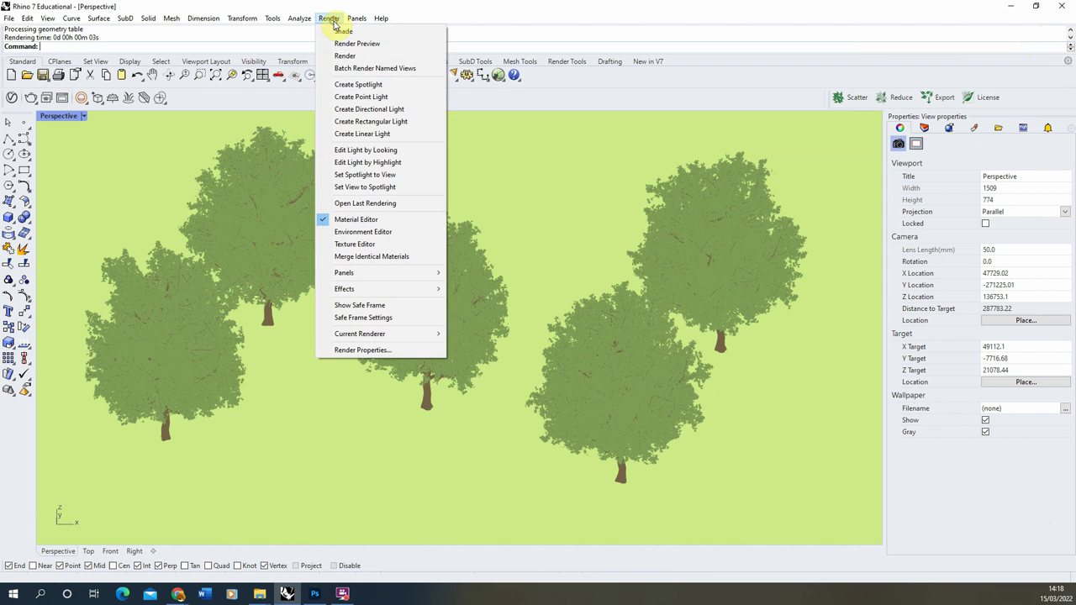
left_click(382, 57)
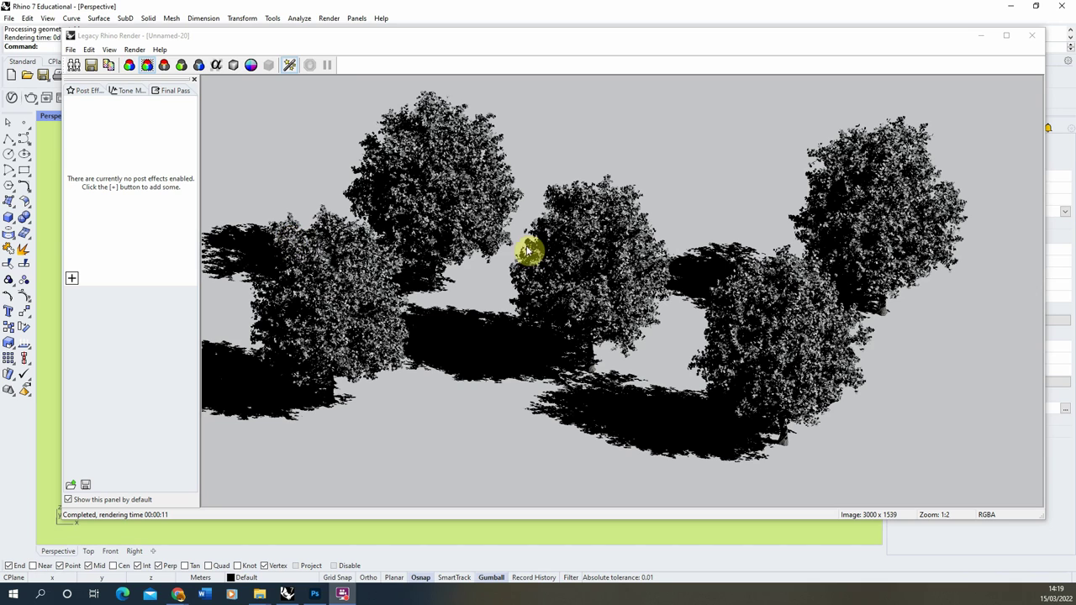
left_click(129, 94)
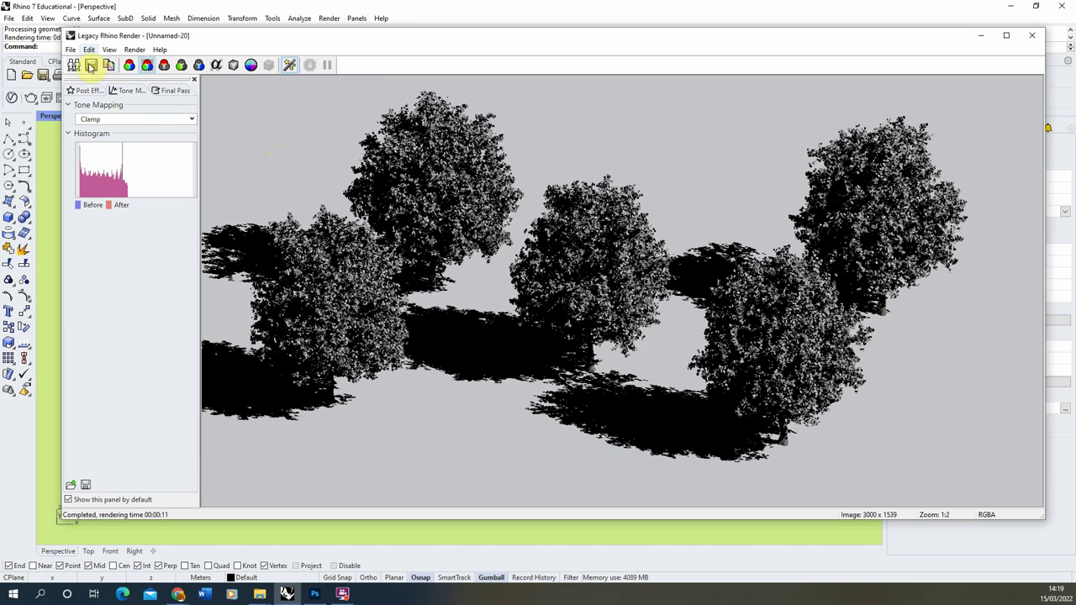
left_click(100, 122)
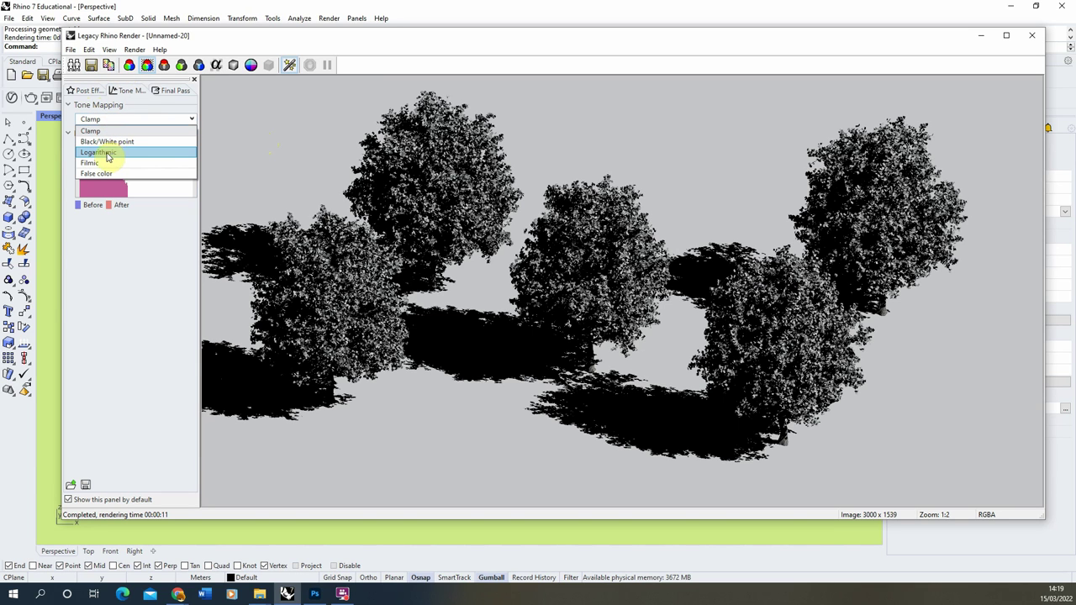
left_click(118, 154)
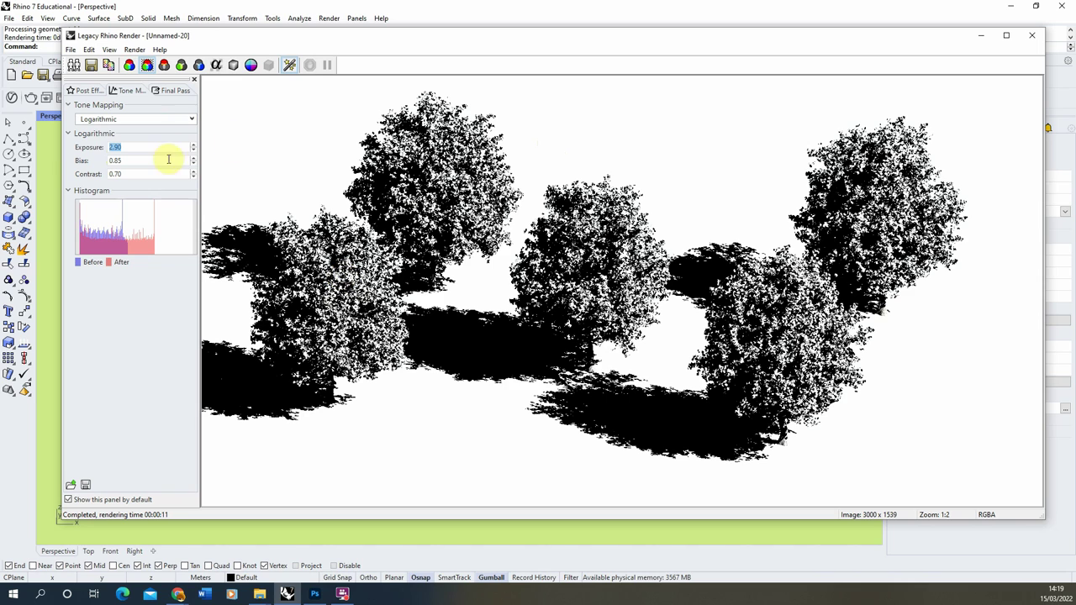
Set the logarithmic tone mapping exposure of the render to 3.20
left_click(194, 146)
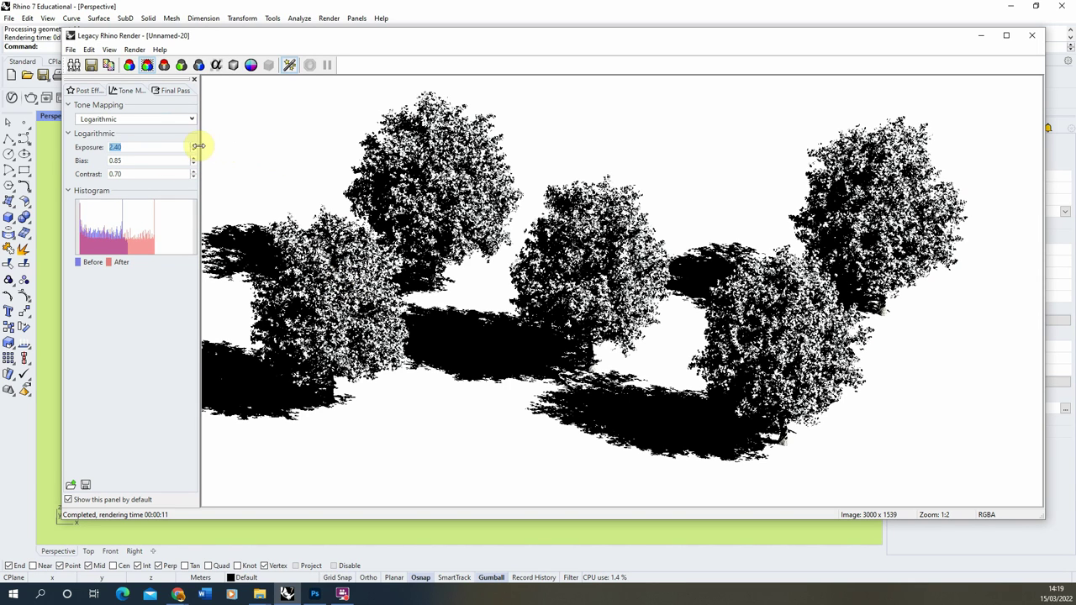
left_click(194, 149)
left_click(190, 143)
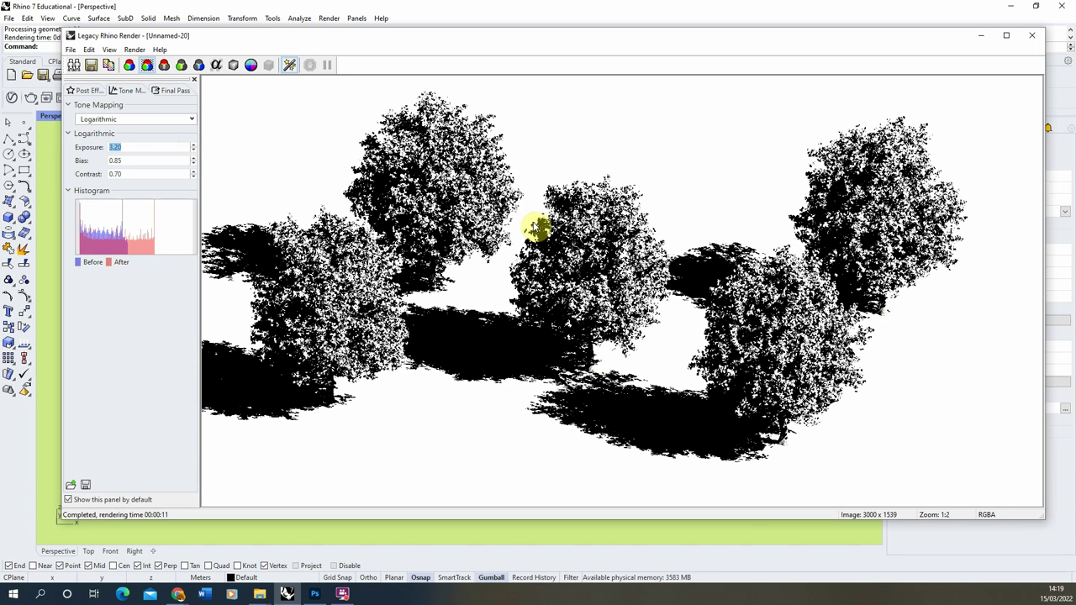
Save the rendered image as a JPEG named Trees_shadow in the 01_3DModel folder
left_click(92, 70)
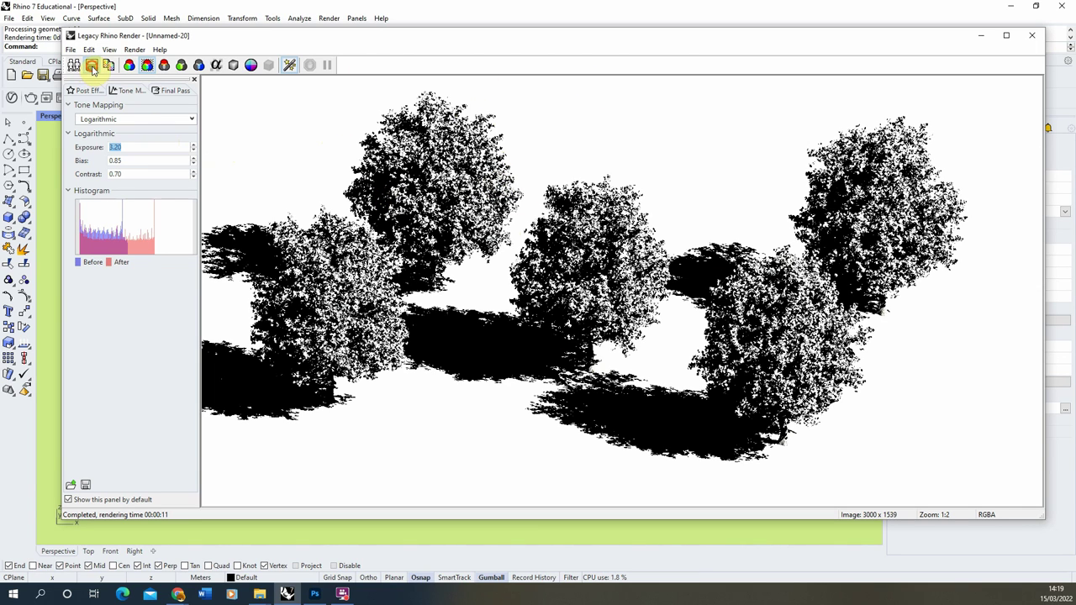
left_click(195, 208)
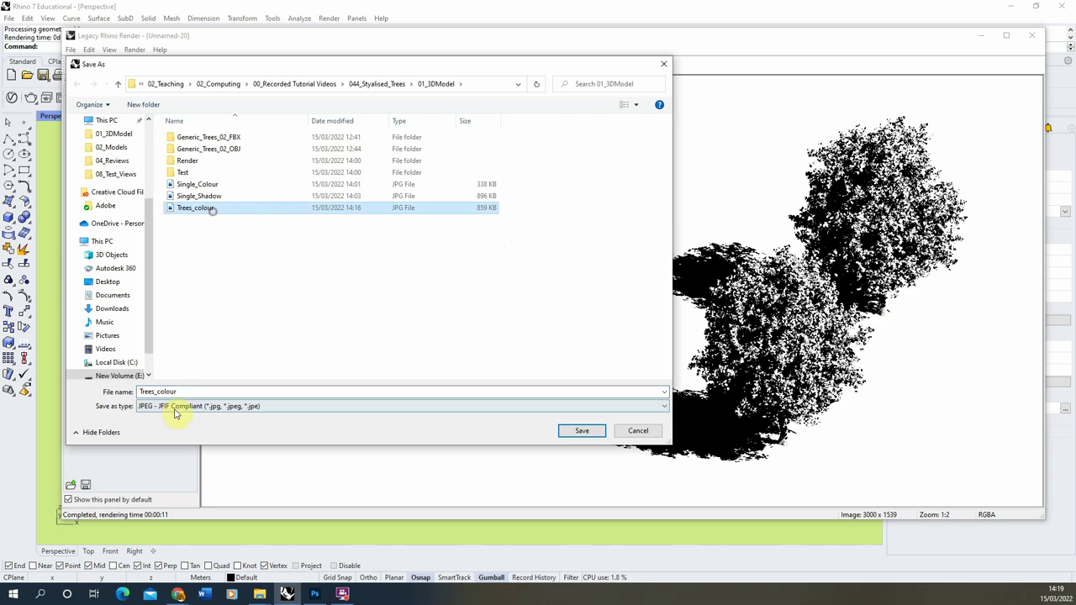
left_click_drag(197, 392, 160, 395)
type("shadow")
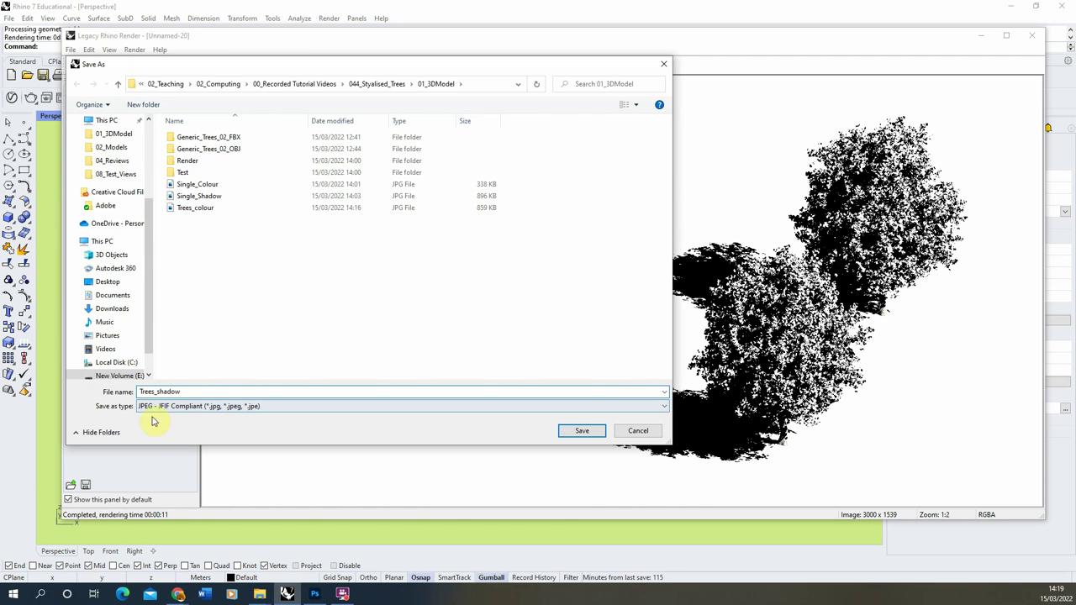
left_click(589, 434)
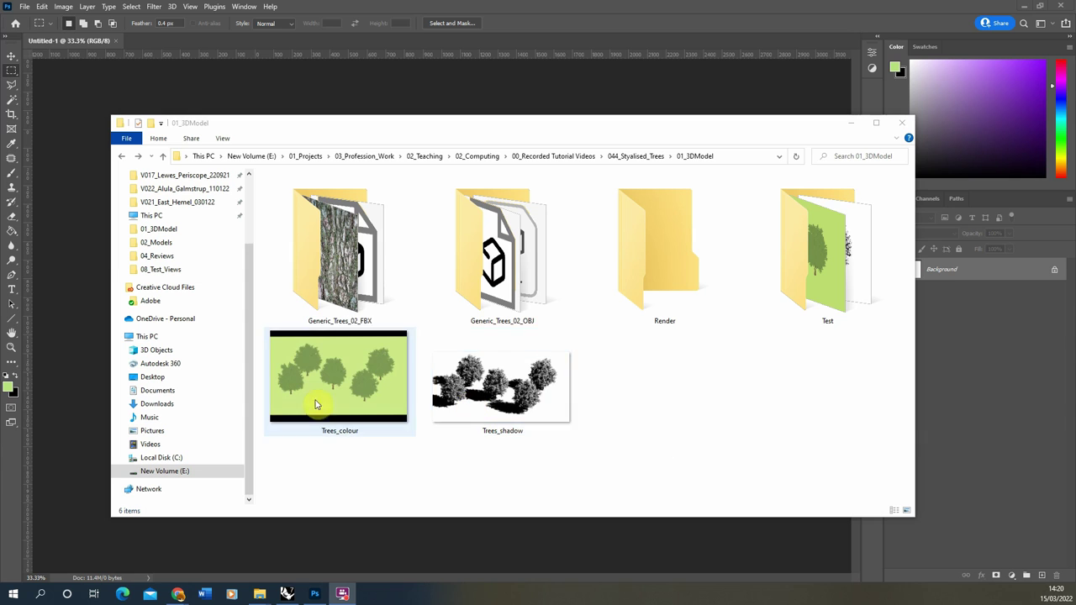
Open Trees_colour from the 01_3DModel folder in Photoshop and place Trees_shadow over it as a new layer at its original size
left_click_drag(349, 126, 416, 128)
left_click_drag(388, 377, 175, 45)
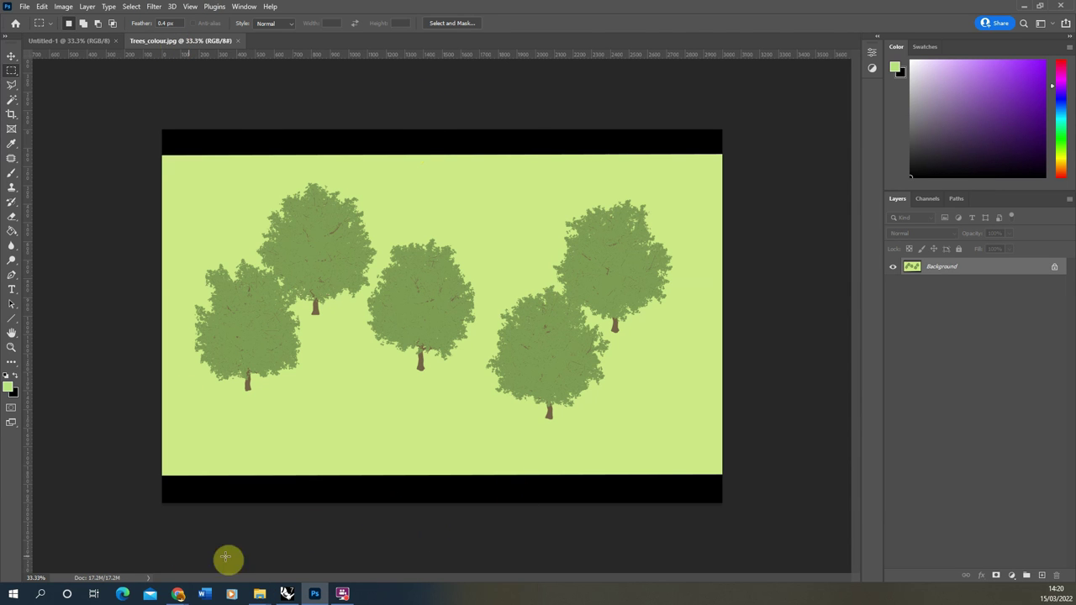
mouse_move(259, 589)
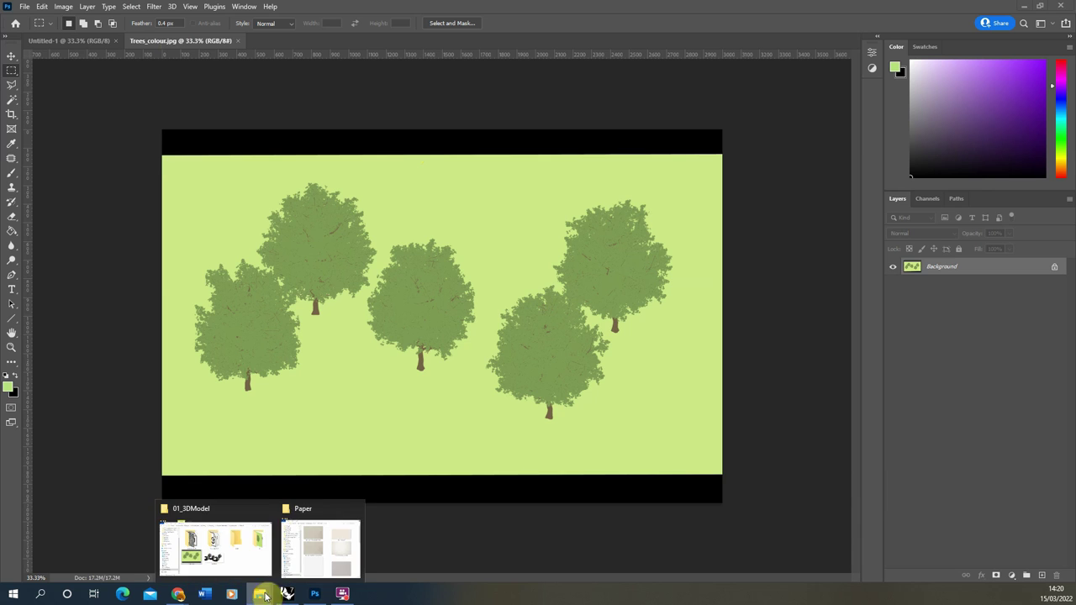
left_click(222, 544)
left_click_drag(571, 395, 108, 302)
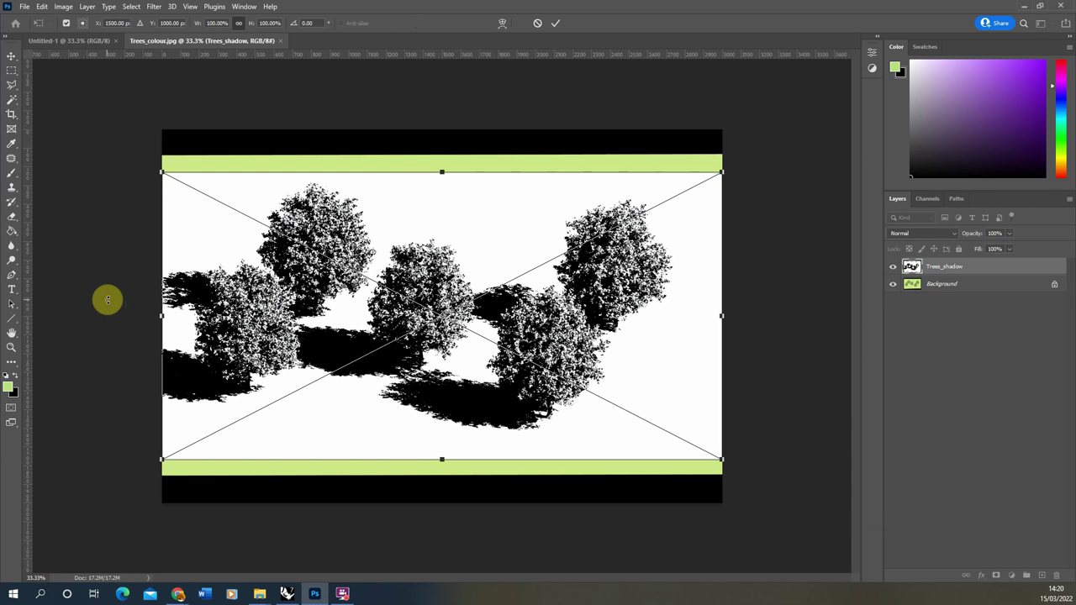
left_click(13, 73)
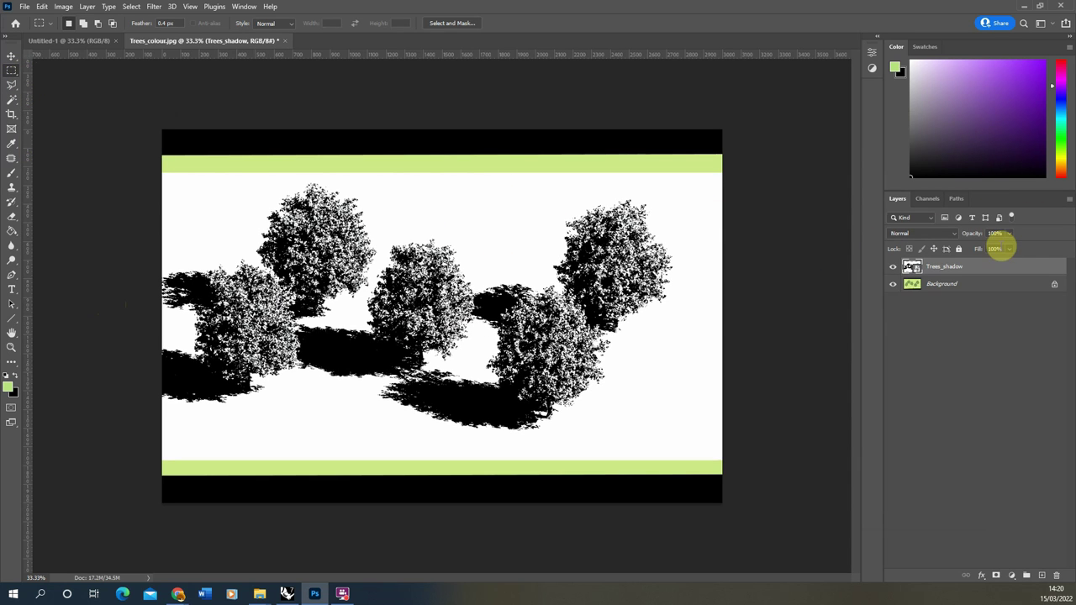
Make a rasterized duplicate of the Trees_shadow layer and hide the original
left_click_drag(1009, 249, 1057, 283)
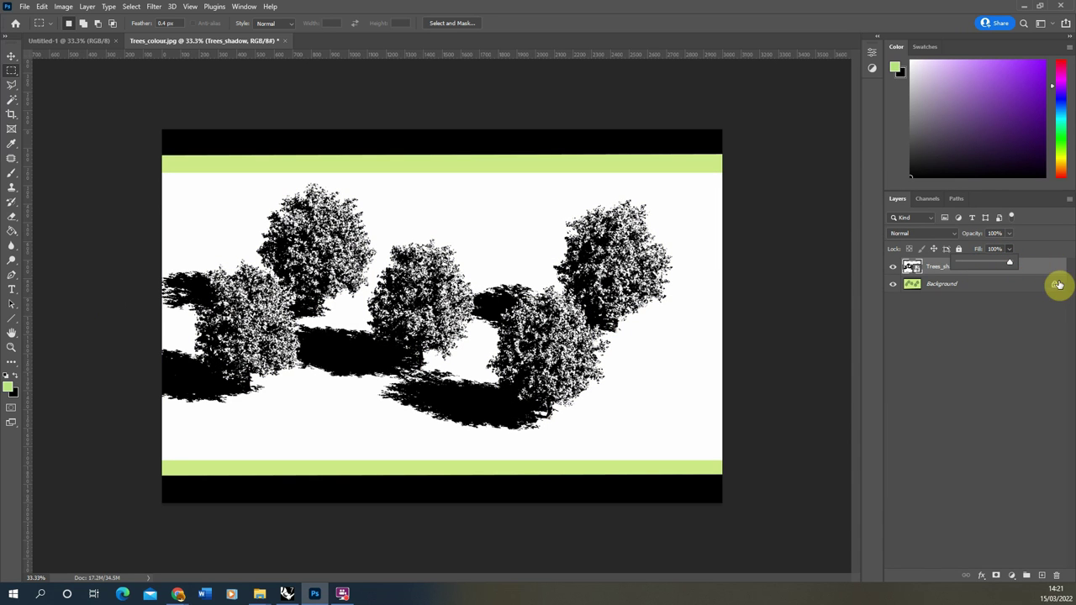
left_click(1014, 311)
left_click(948, 266)
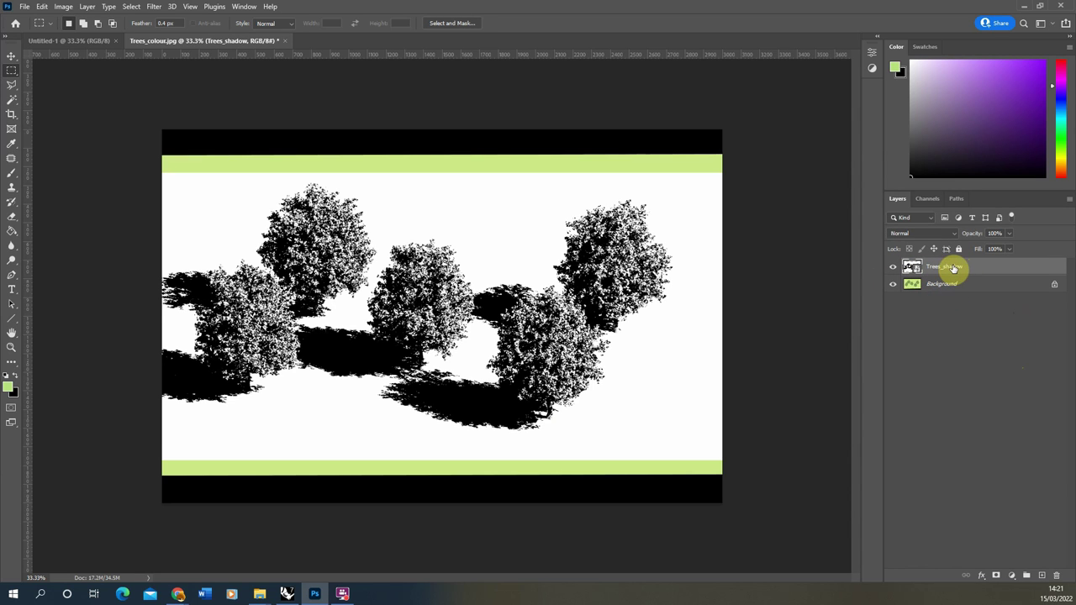
left_click(948, 267)
key("ctrl+j")
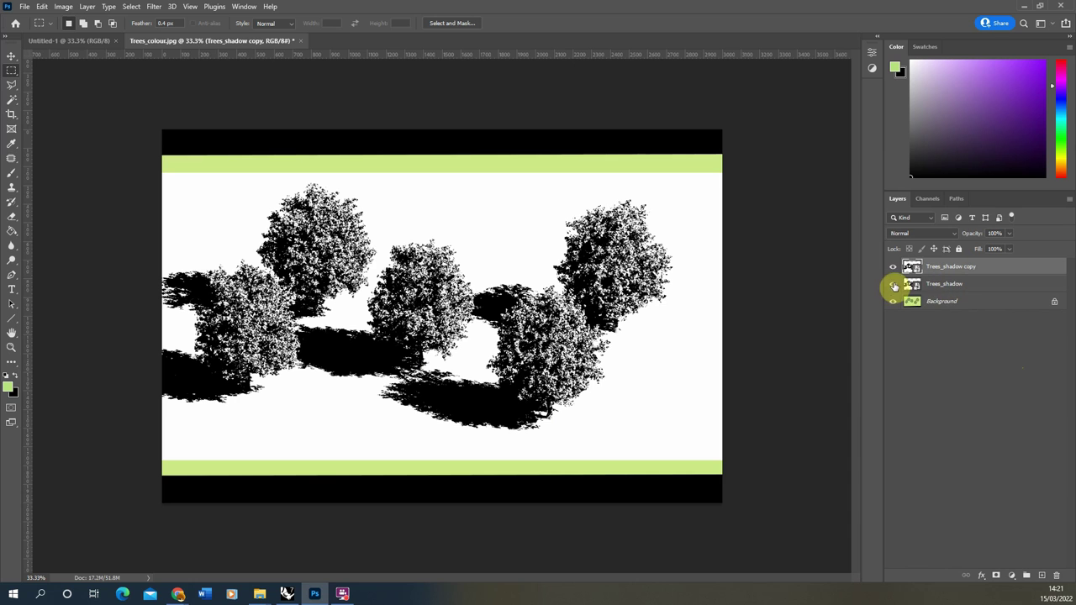
left_click(893, 286)
right_click(936, 270)
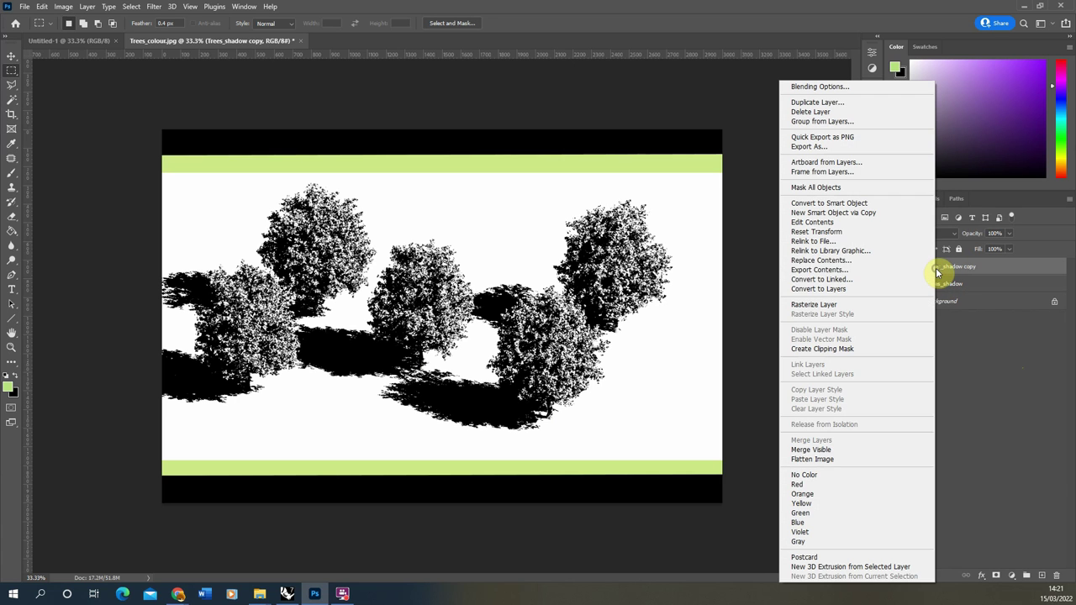
left_click(819, 304)
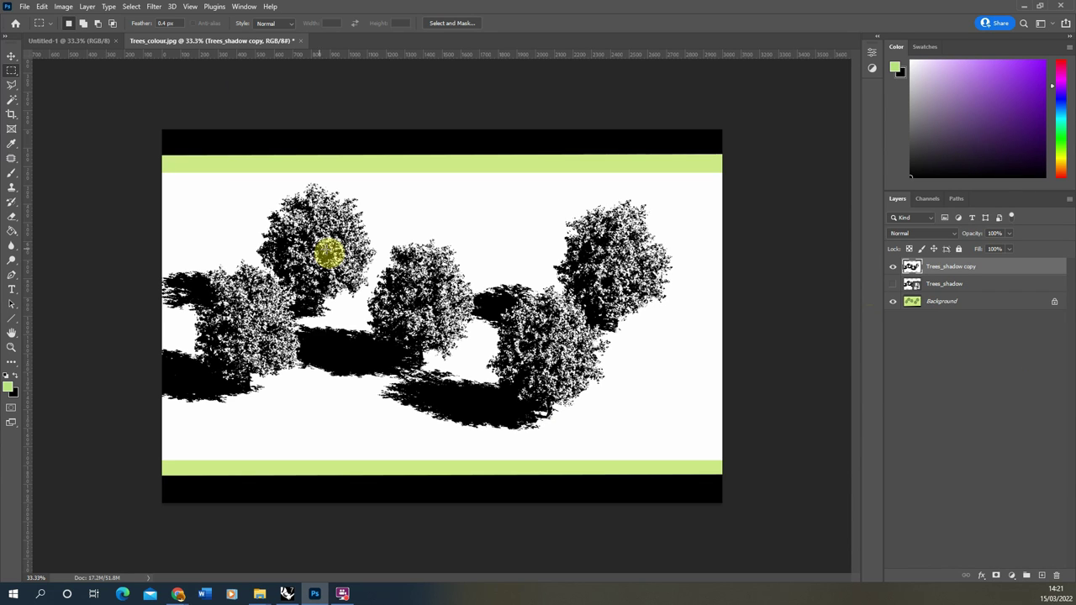
Apply the Oil Paint filter to the Trees_shadow copy layer with Stylization 1.1 and Lighting off
left_click(156, 8)
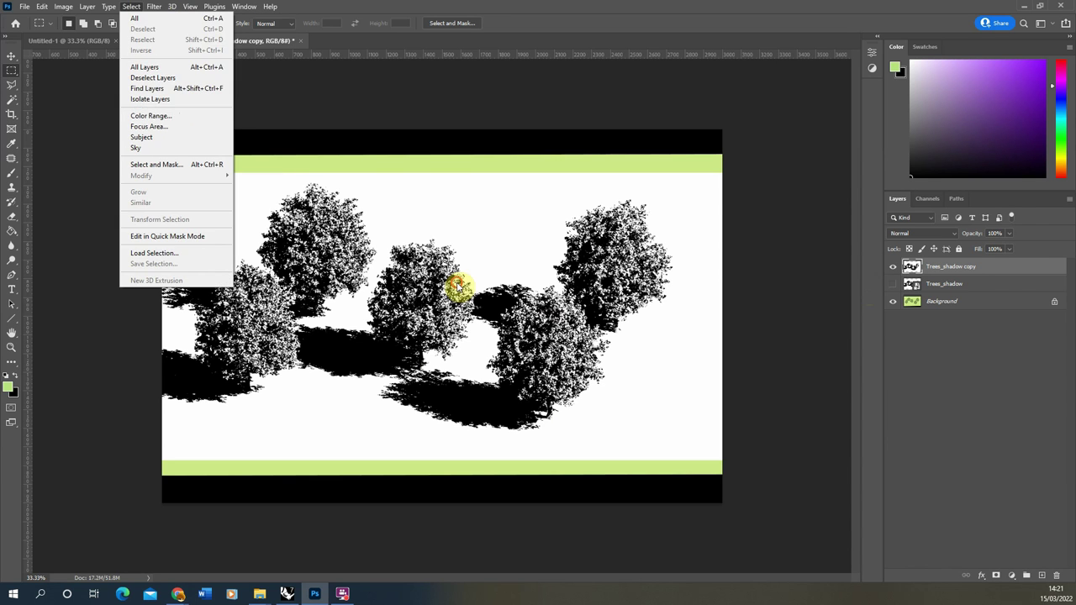
scroll(396, 290, "up", 3, "alt")
scroll(430, 282, "up", 5, "alt")
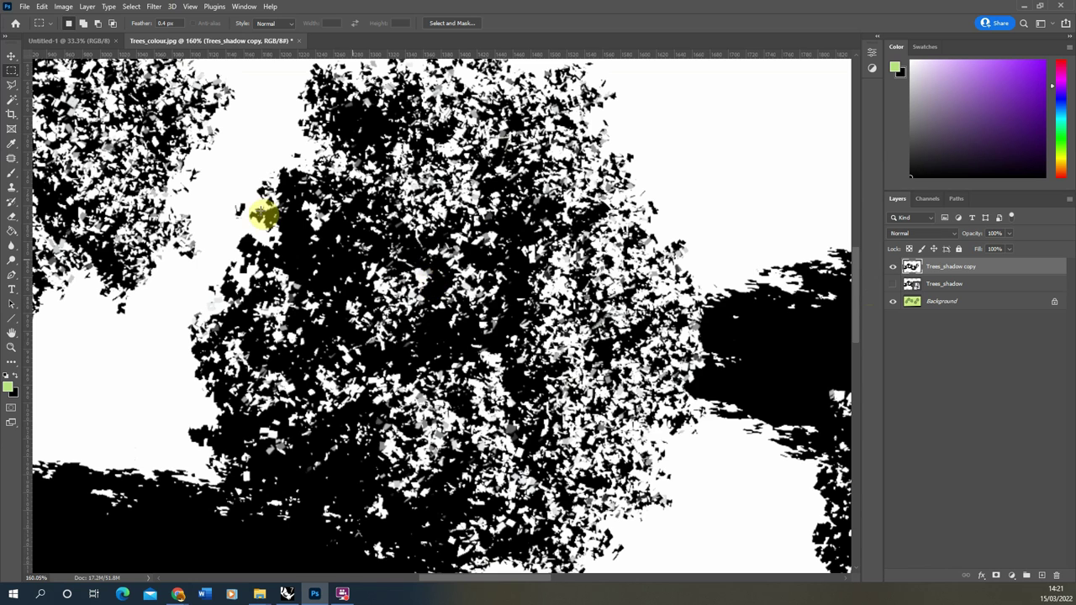
scroll(558, 336, "down", 4, "alt")
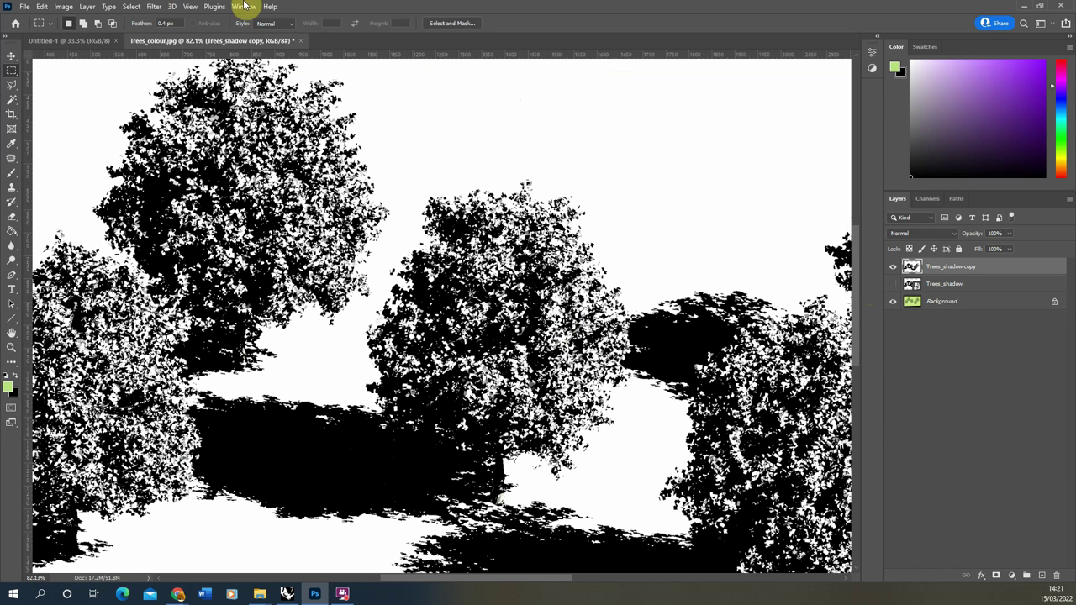
left_click(155, 7)
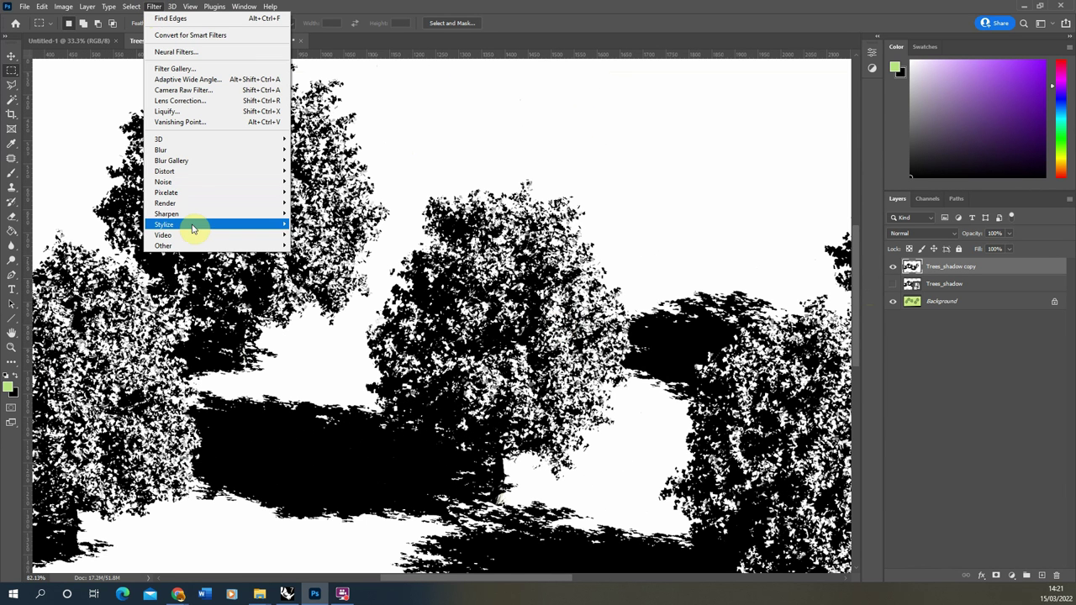
mouse_move(193, 224)
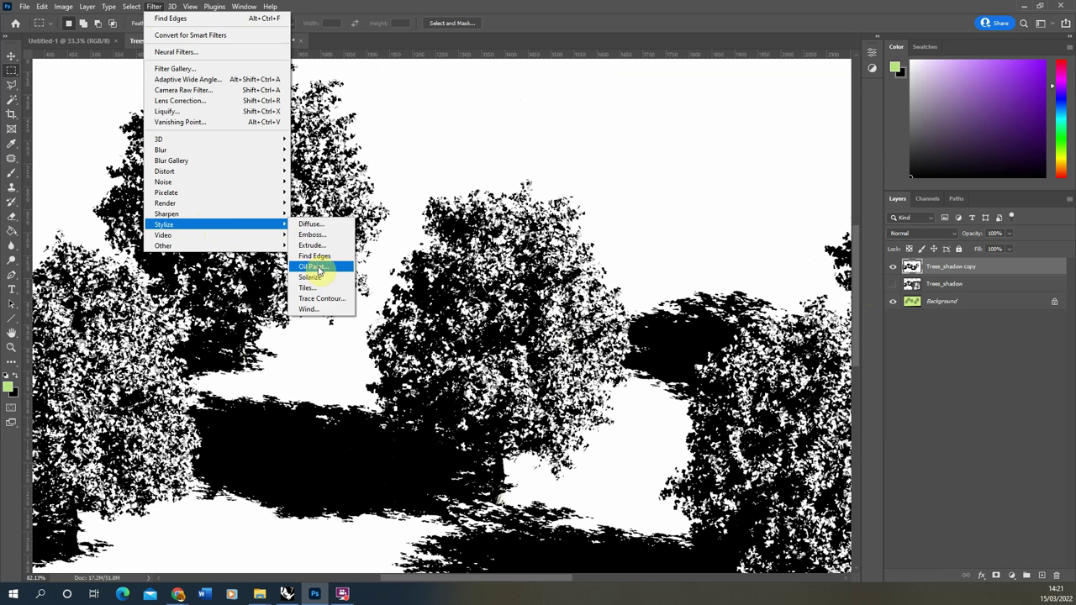
left_click(312, 267)
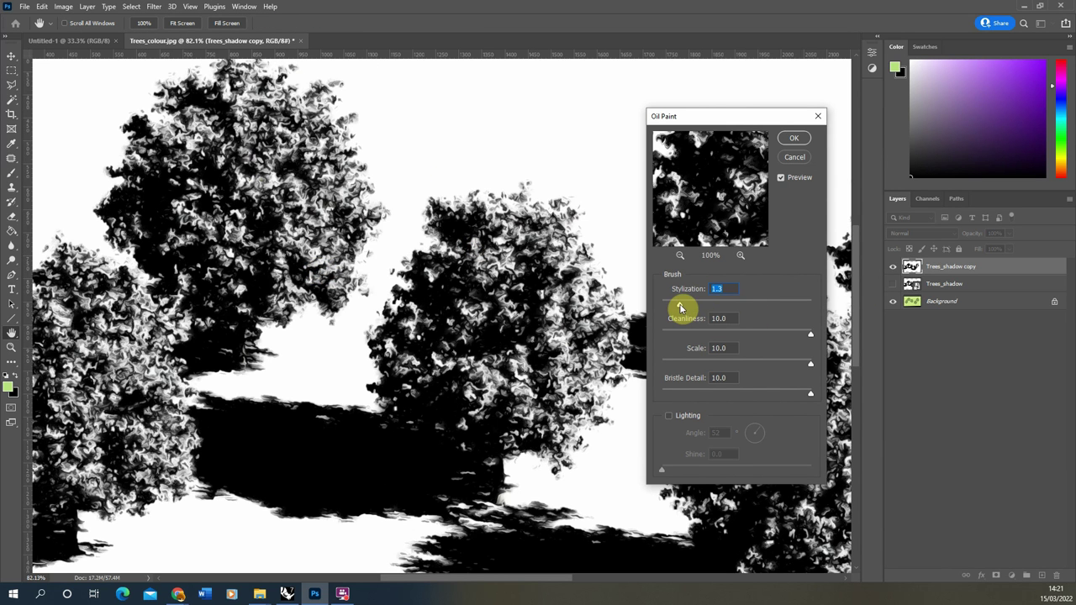
left_click_drag(681, 308, 676, 311)
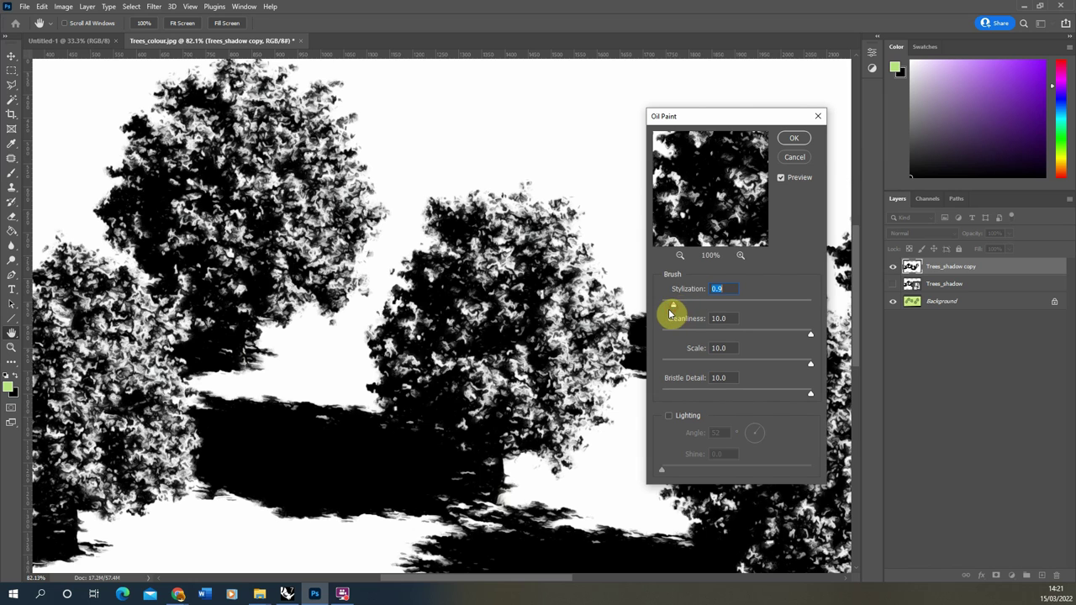
left_click_drag(669, 309, 676, 310)
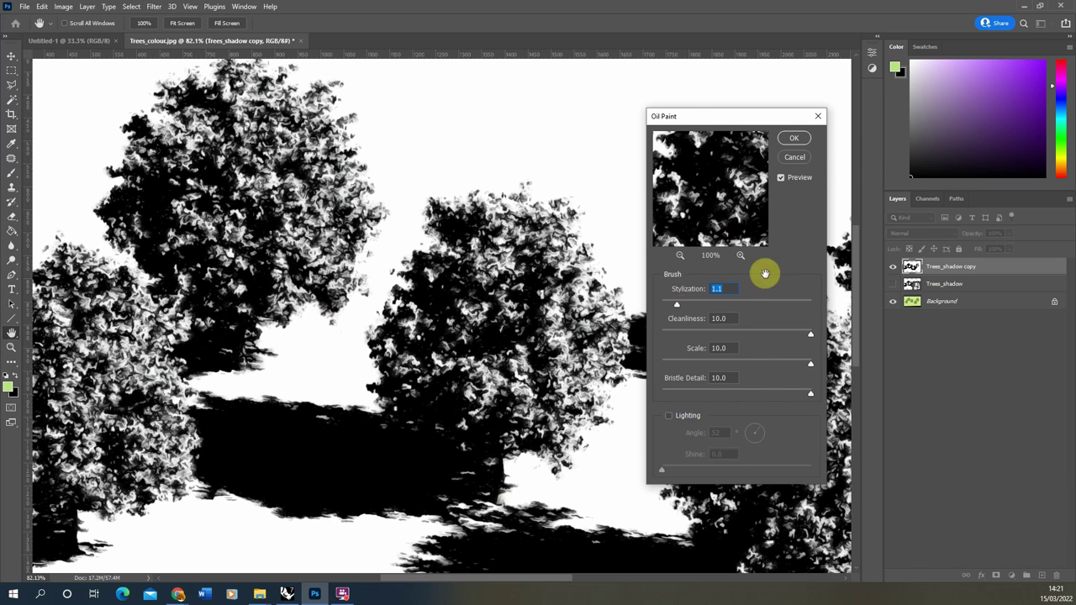
left_click(794, 140)
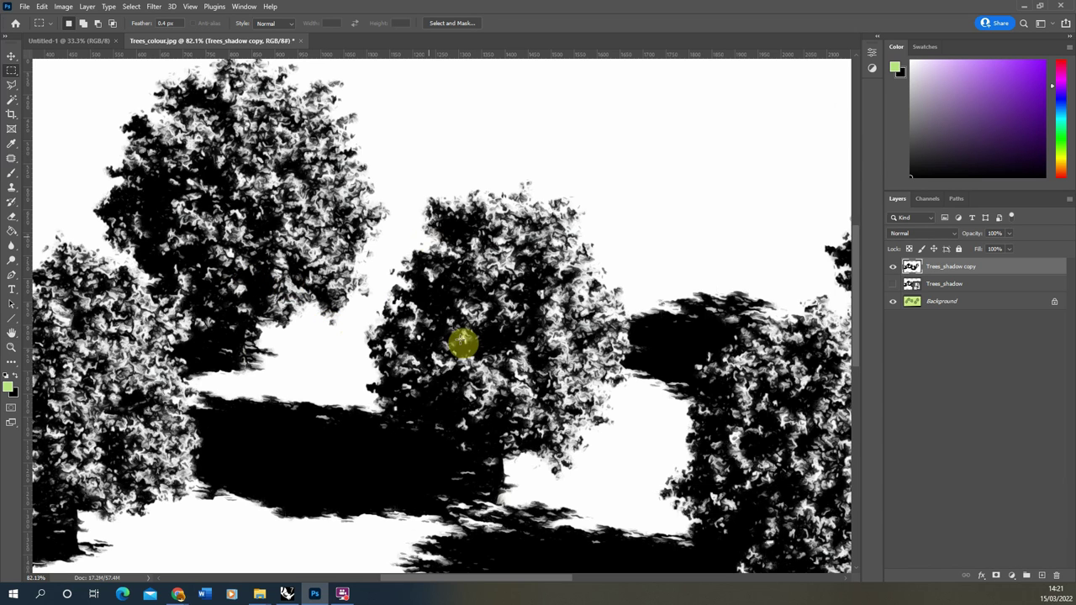
Set the blend mode of the Trees_shadow copy layer to Multiply
key("ctrl+0")
scroll(353, 247, "down", 2, "alt")
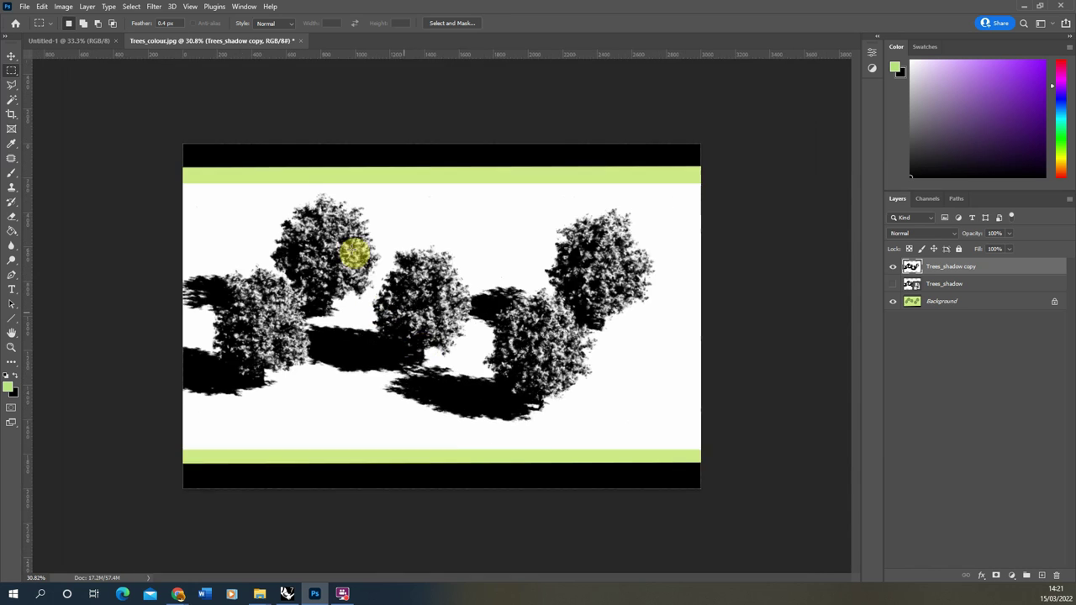
scroll(350, 247, "up", 3, "alt")
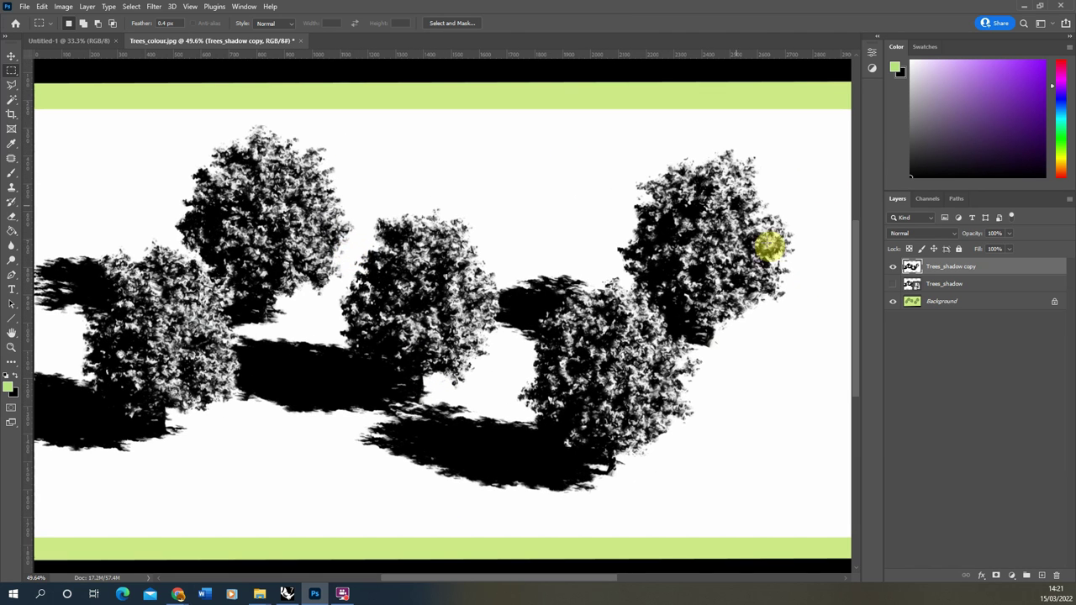
left_click(922, 232)
left_click(911, 279)
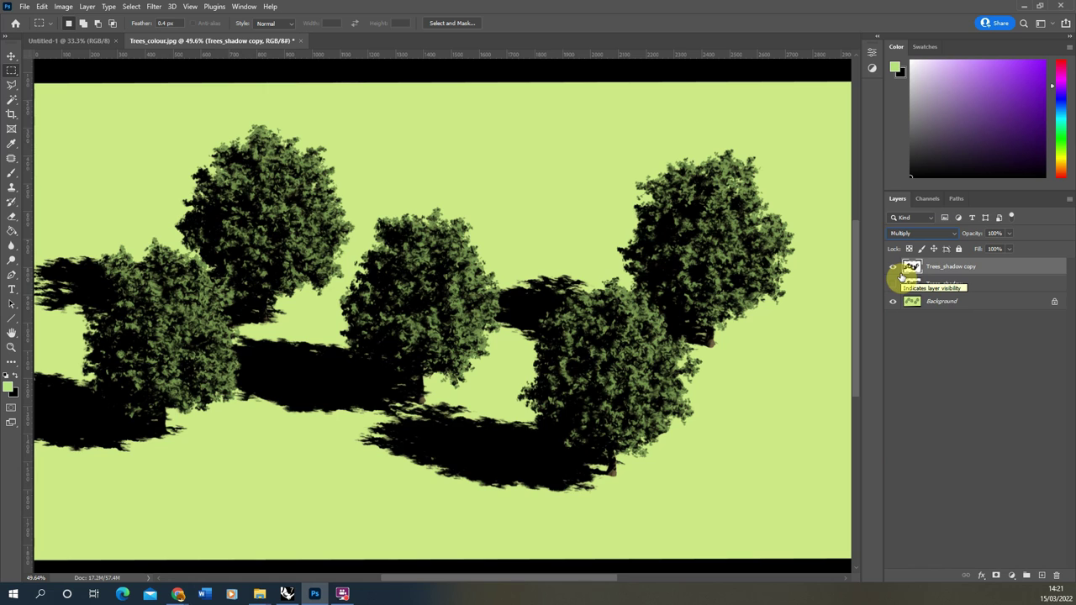
left_click(894, 282)
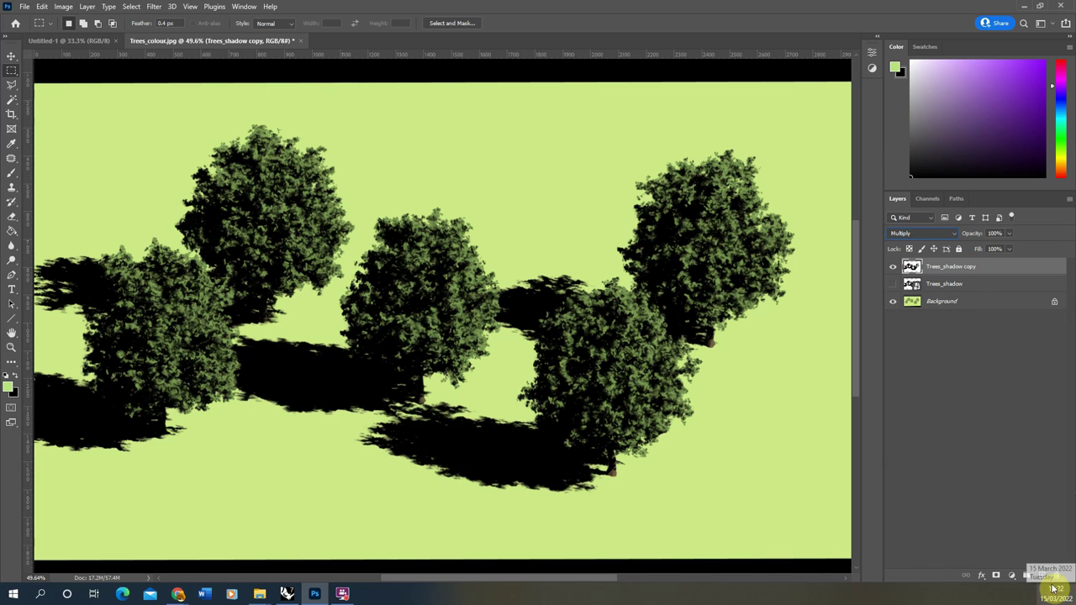
left_click(1012, 575)
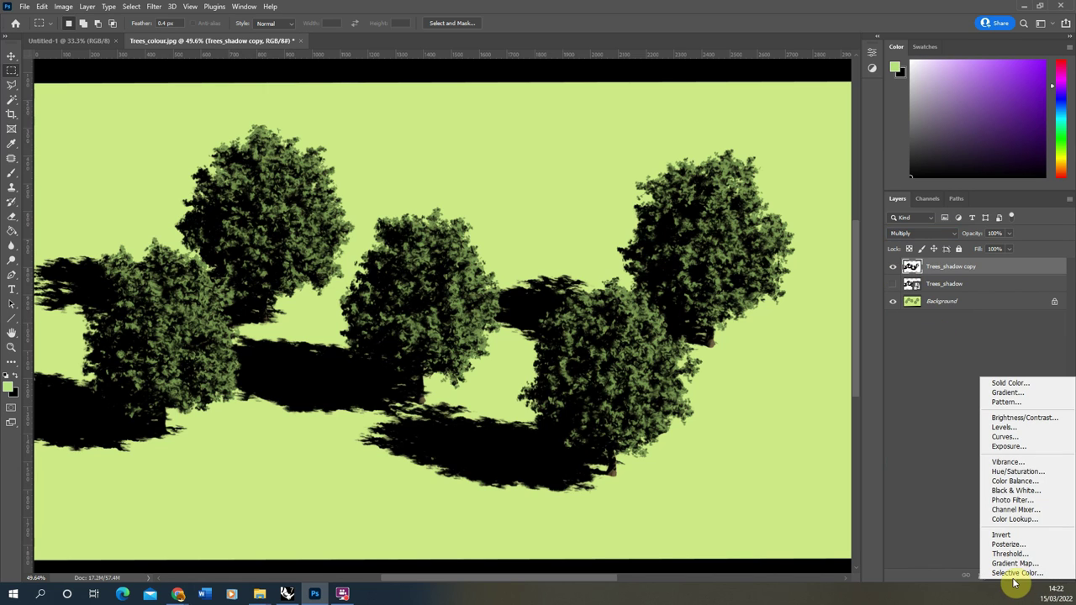
left_click(960, 470)
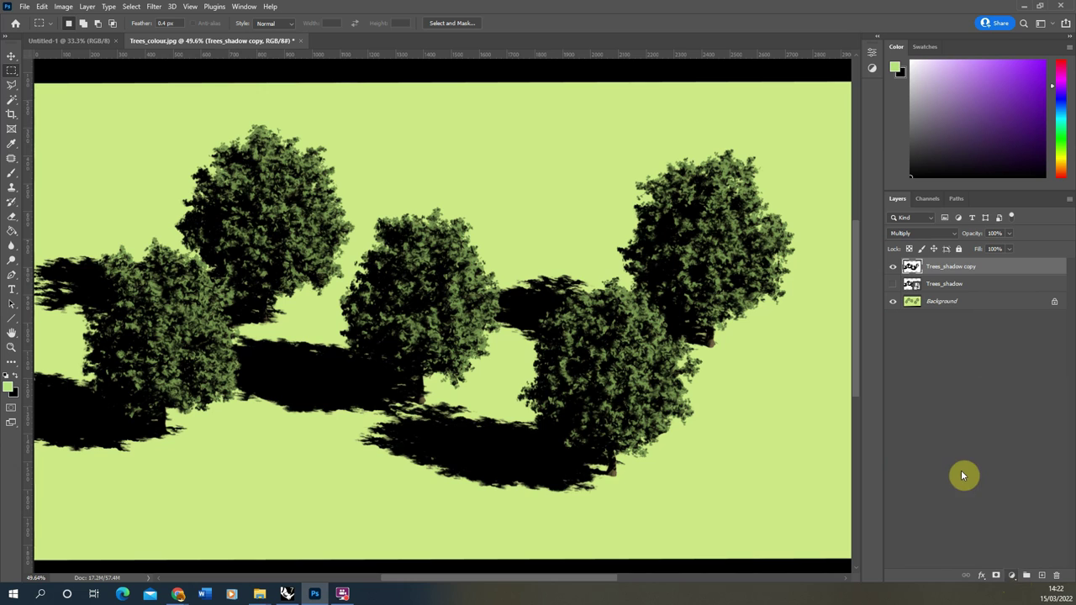
Add a Hue/Saturation adjustment layer above Trees_shadow copy and clip it to that layer
left_click(1012, 578)
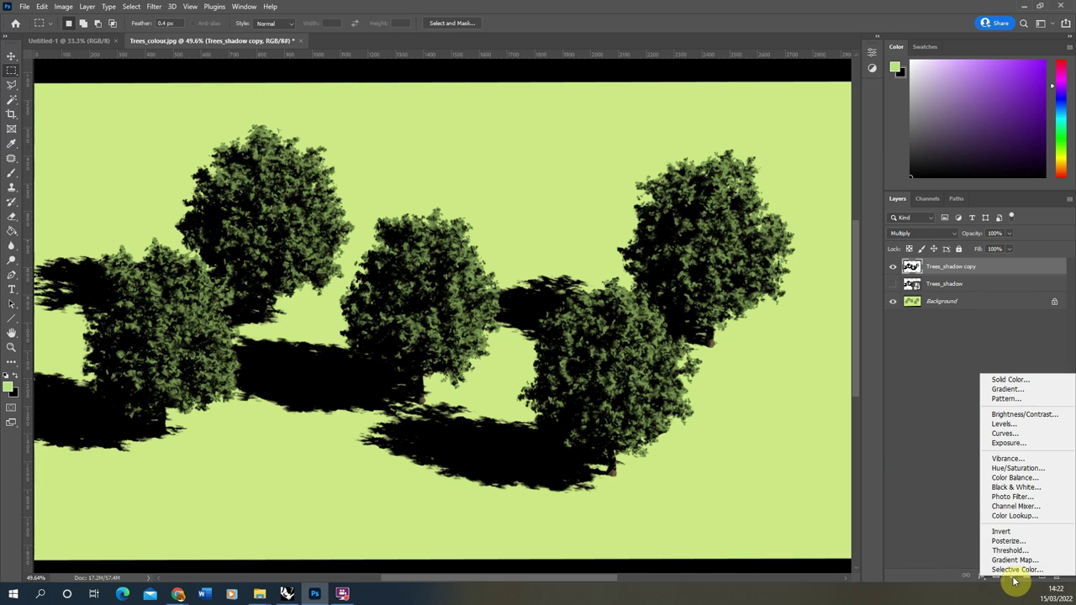
left_click(1013, 469)
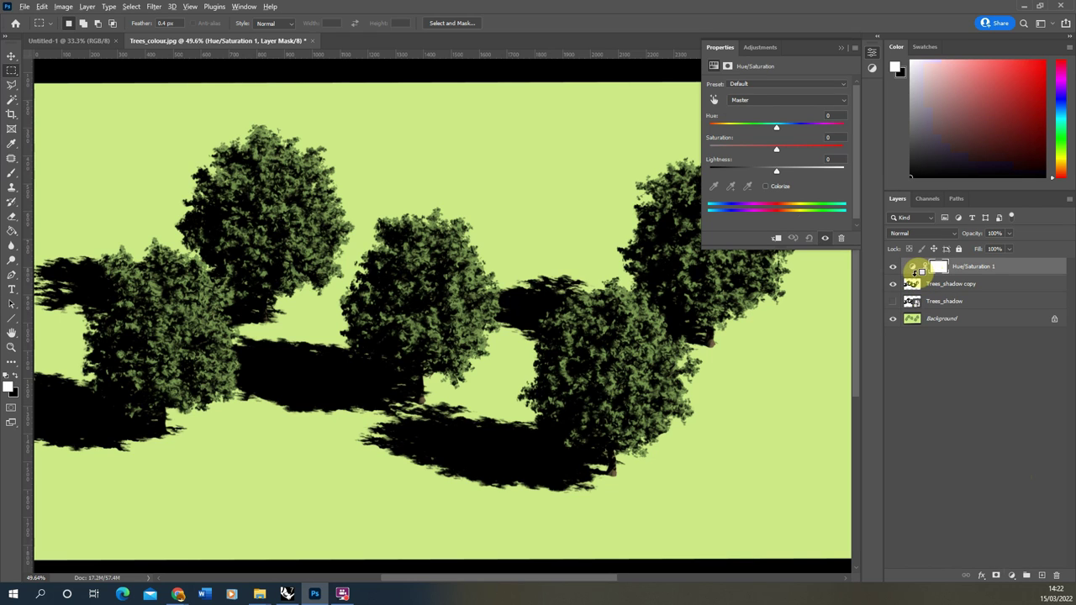
left_click(915, 273, "alt")
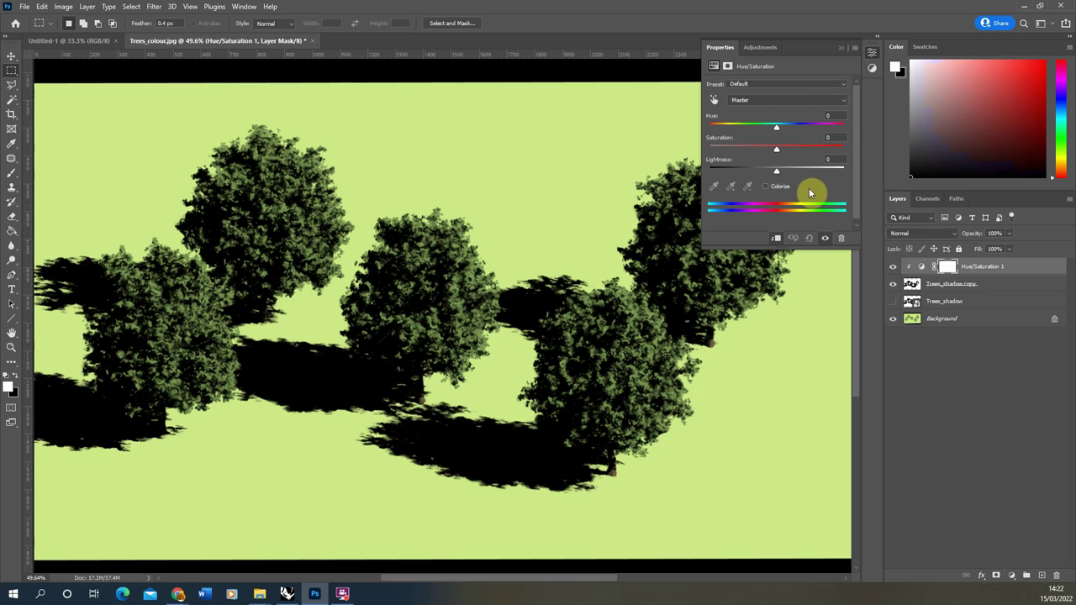
Colorize the shadows in the Hue/Saturation adjustment with Hue 221, Saturation 43 and Lightness +31
left_click(765, 186)
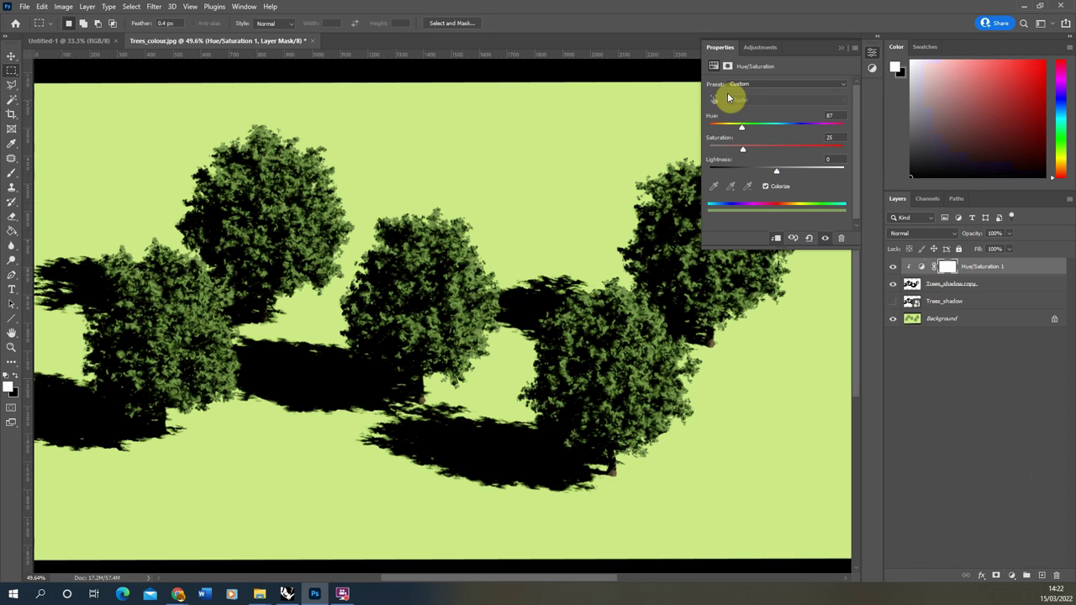
left_click_drag(742, 129, 792, 131)
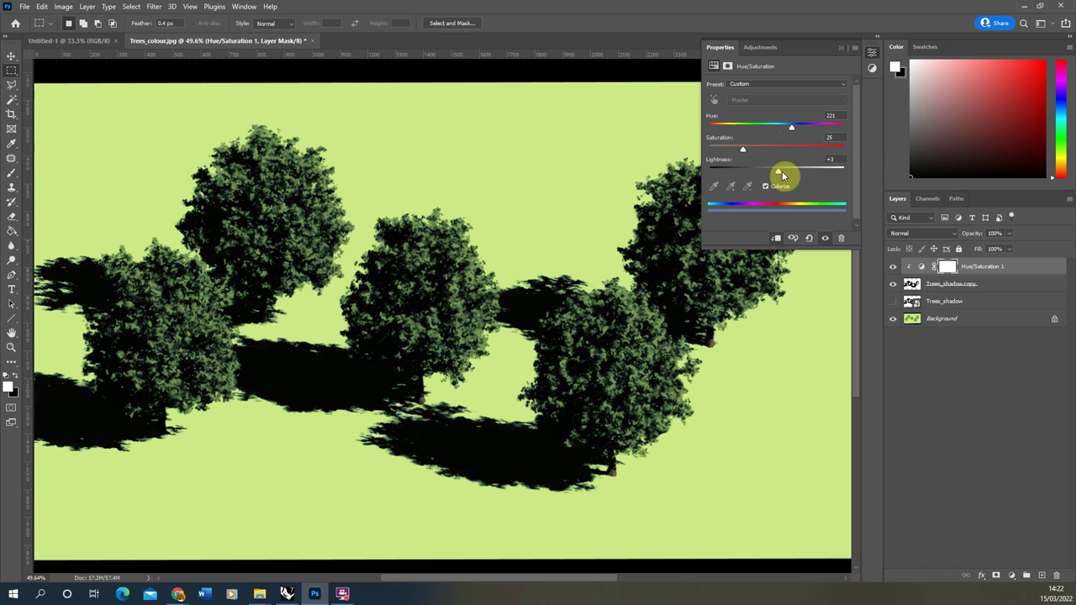
left_click_drag(778, 172, 794, 175)
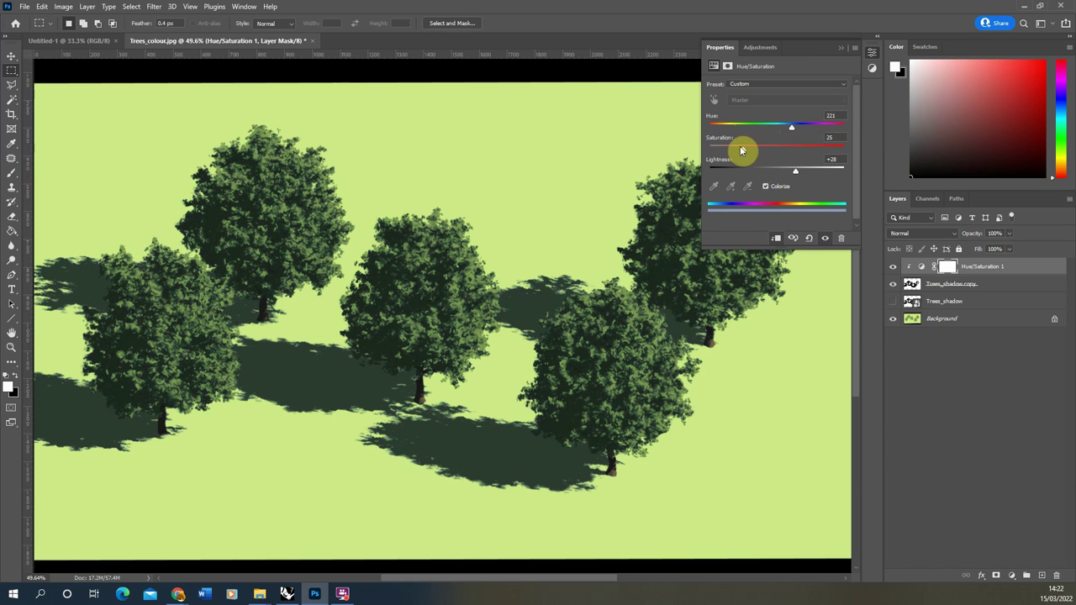
left_click_drag(743, 149, 771, 155)
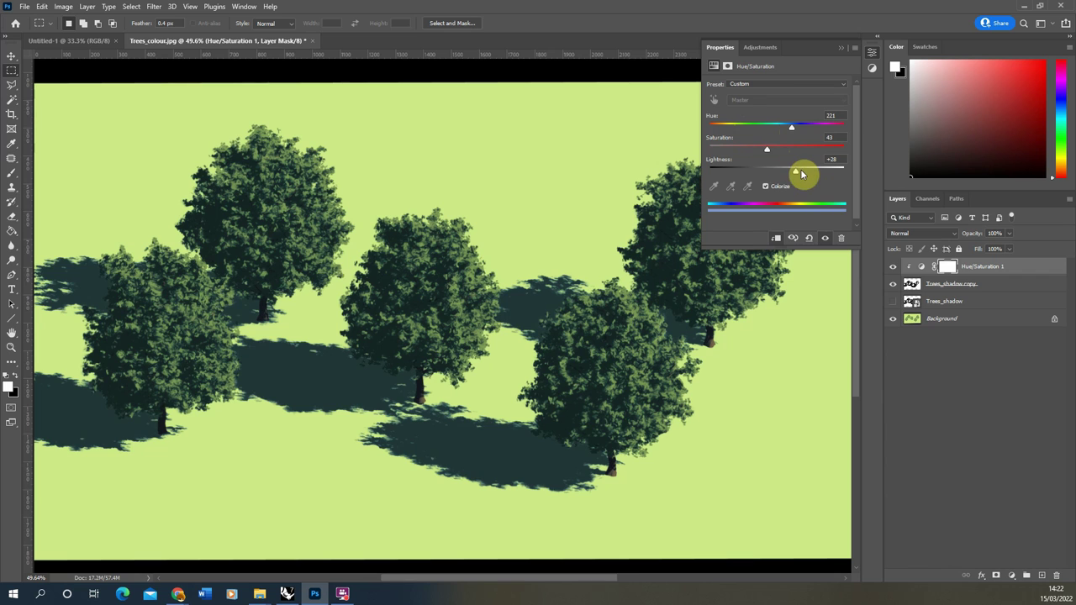
left_click_drag(799, 174, 800, 173)
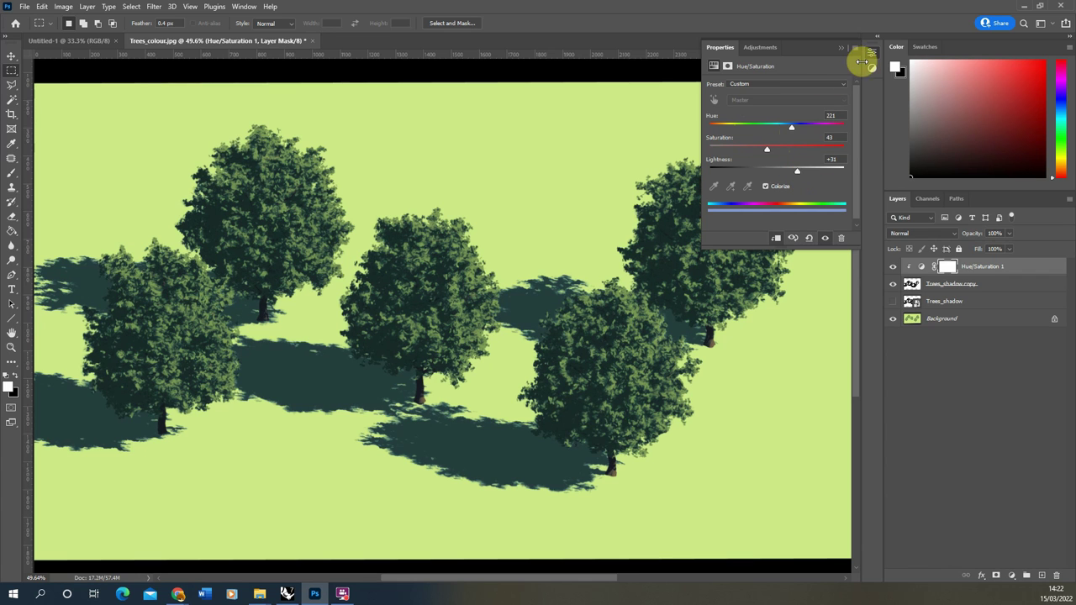
left_click(842, 48)
Lower the fill of the Trees_shadow copy layer to 58%
scroll(453, 295, "down", 2, "alt")
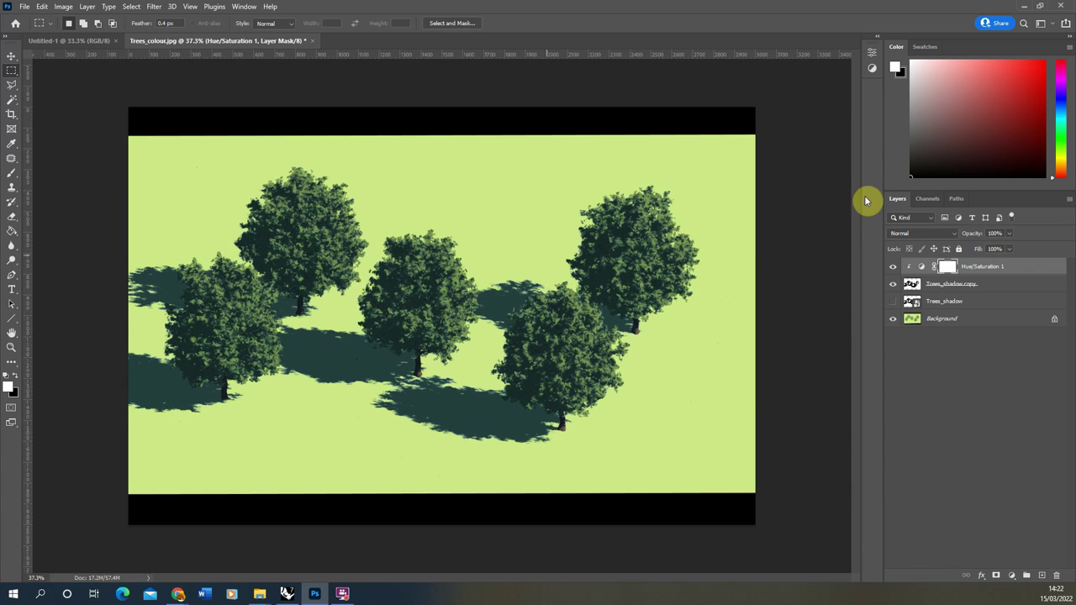
left_click(941, 285)
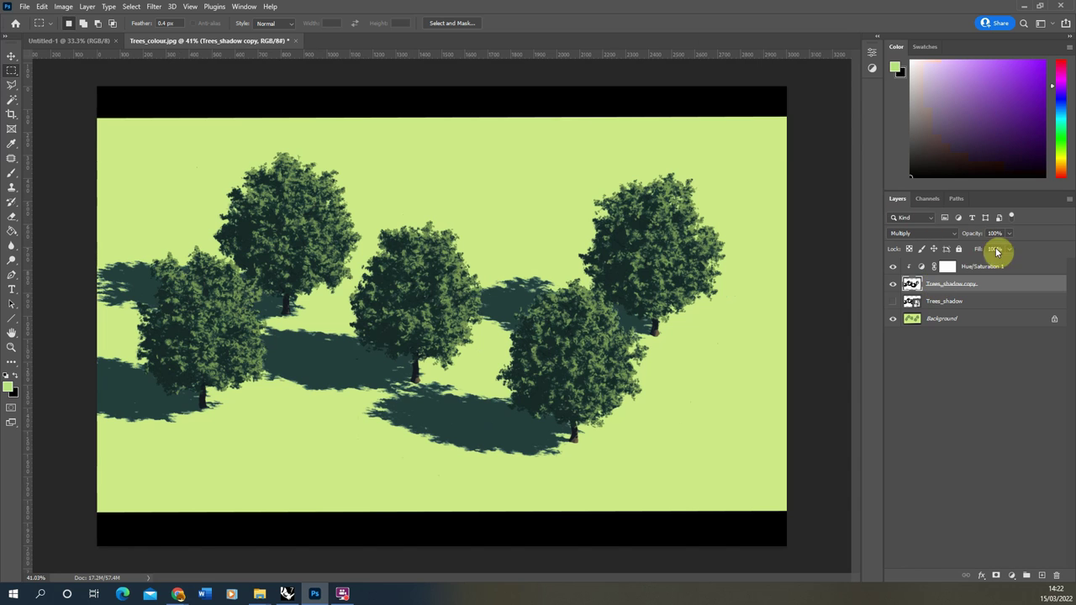
left_click_drag(998, 264, 989, 265)
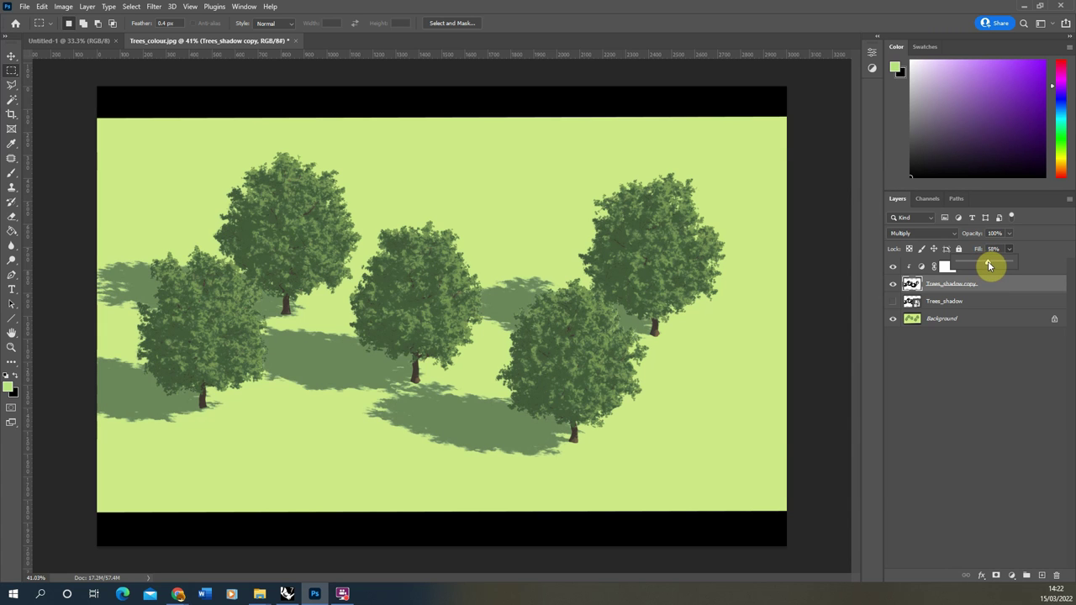
scroll(619, 300, "up", 2, "alt")
scroll(457, 329, "down", 2, "alt")
scroll(392, 260, "up", 2, "alt")
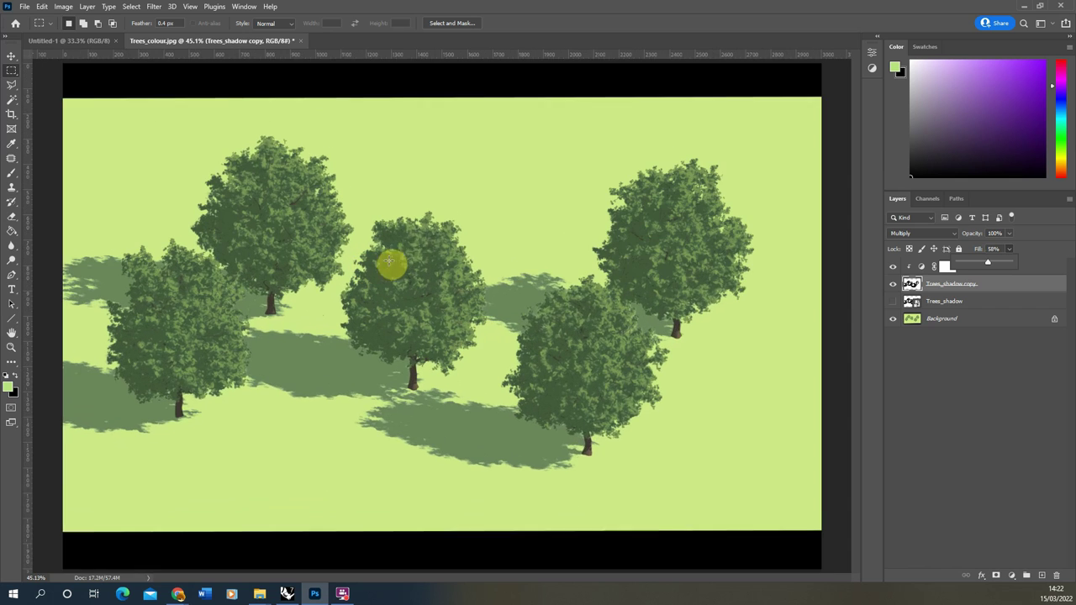
scroll(405, 252, "down", 1, "alt")
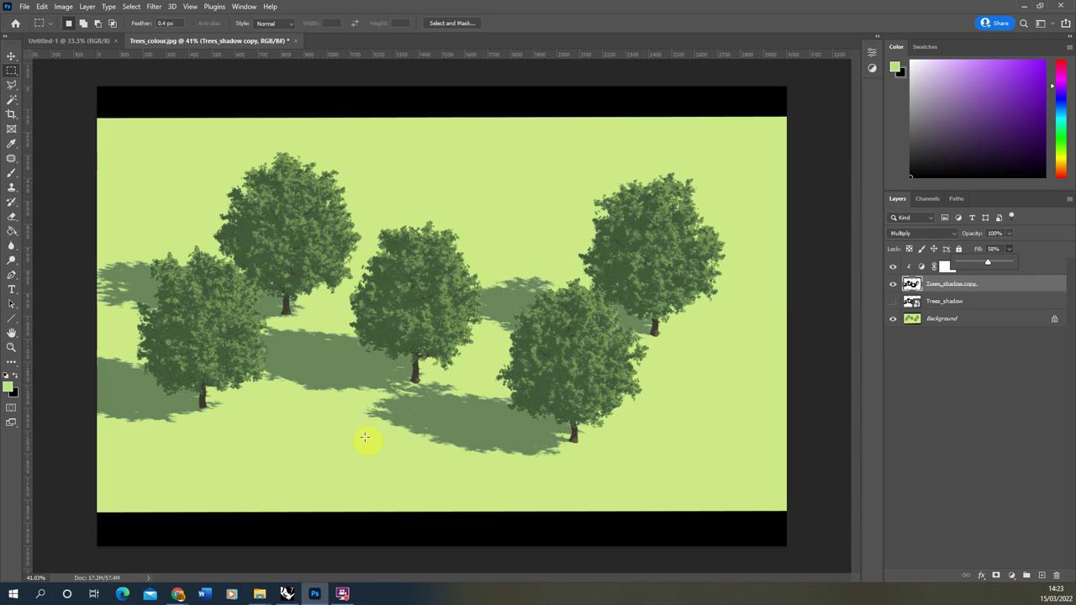
Place TexturesCom_PaperCloseup0007_1_seamless_S from the Paper folder above the Hue/Saturation adjustment and clip that adjustment to Trees_shadow copy again
left_click(259, 593)
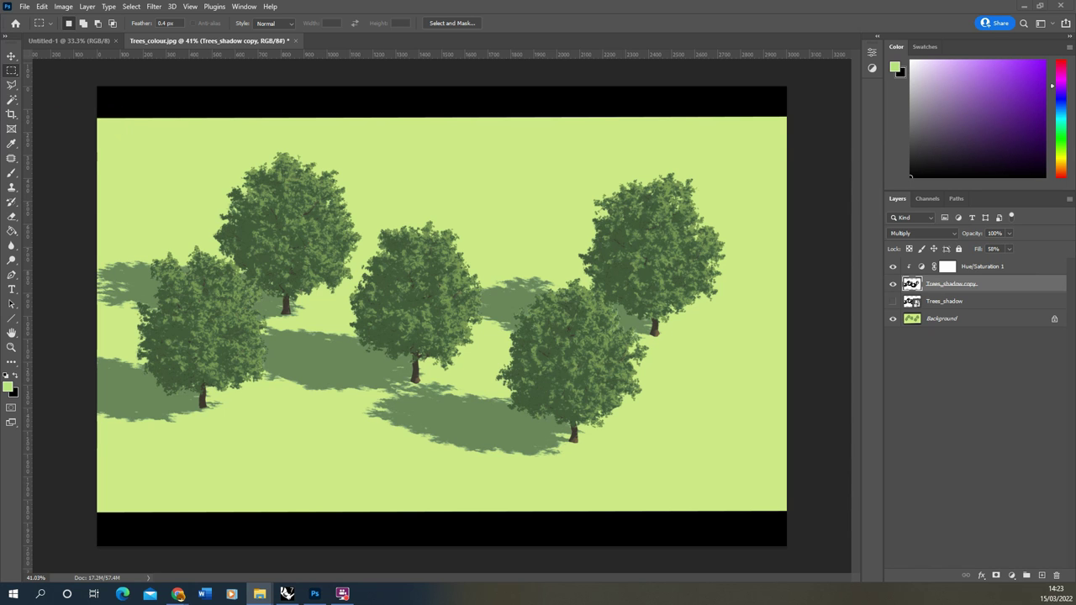
key("alt+Tab")
scroll(379, 353, "down", 3)
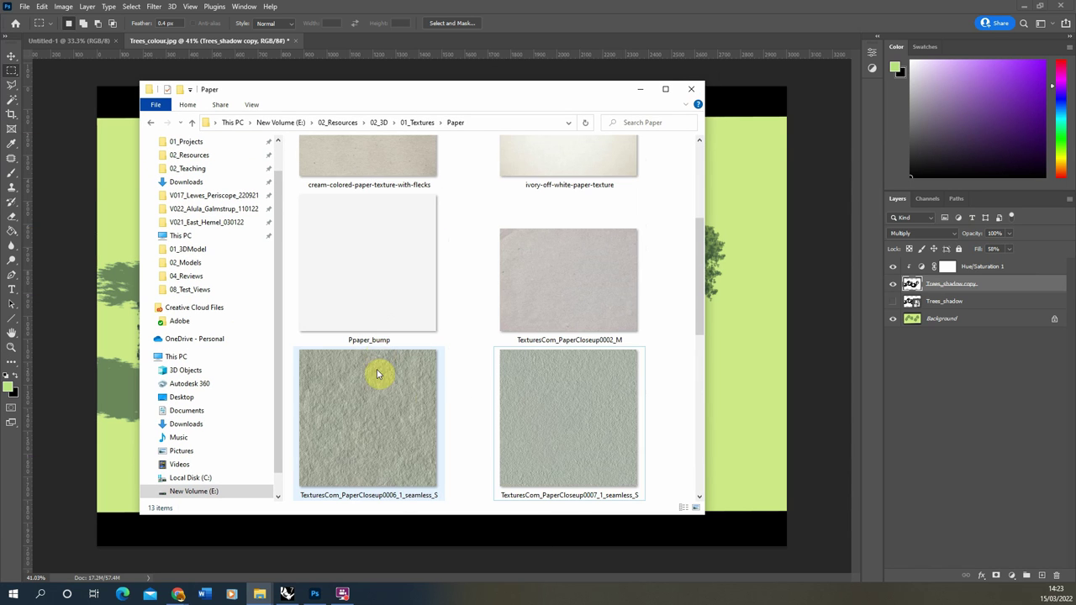
left_click_drag(563, 389, 108, 290)
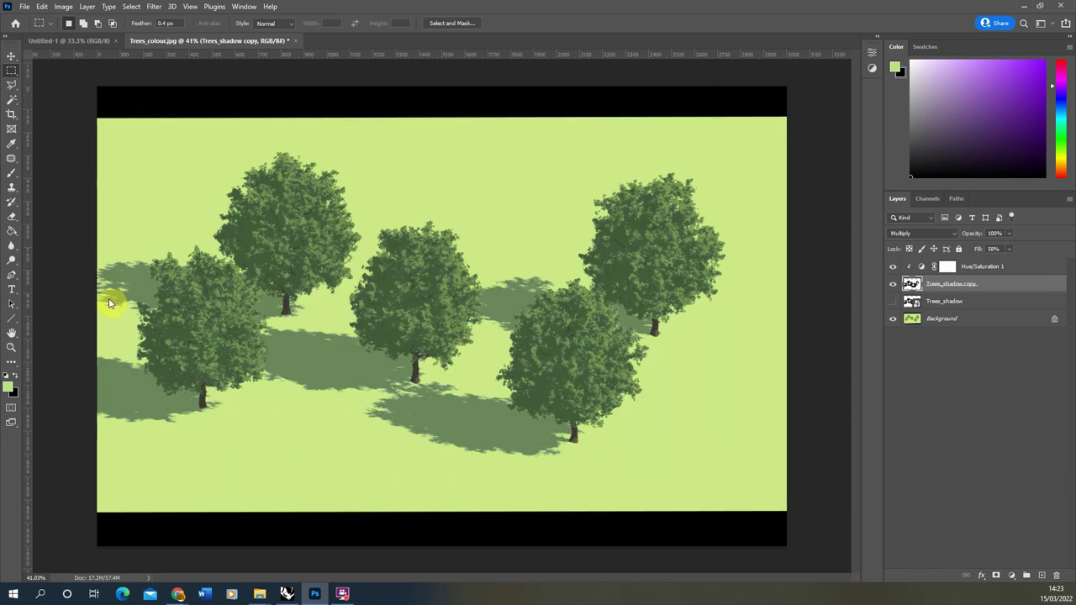
left_click(12, 70)
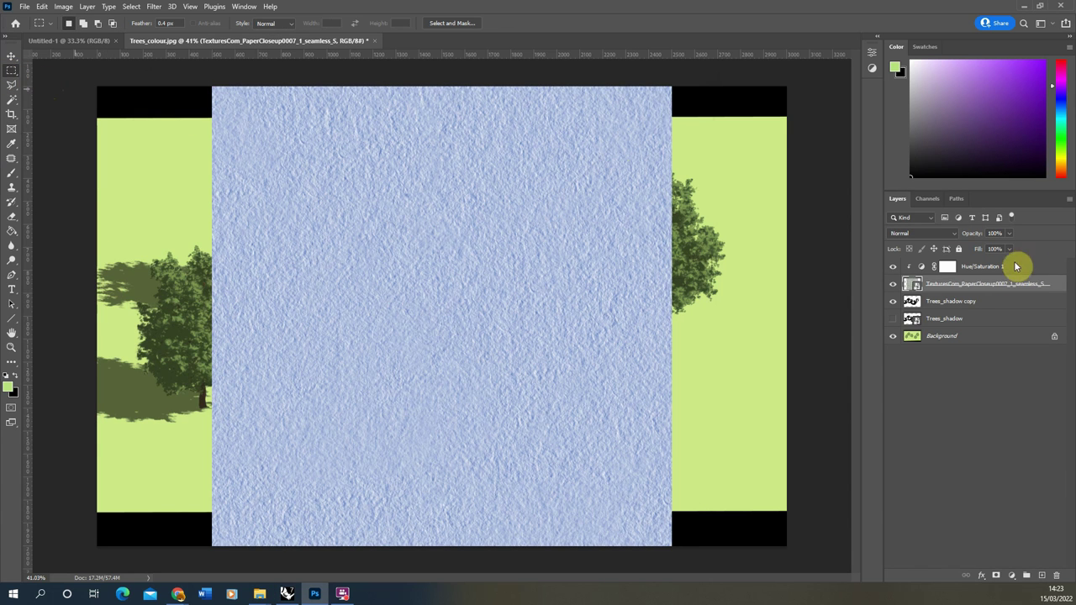
left_click_drag(977, 282, 924, 262)
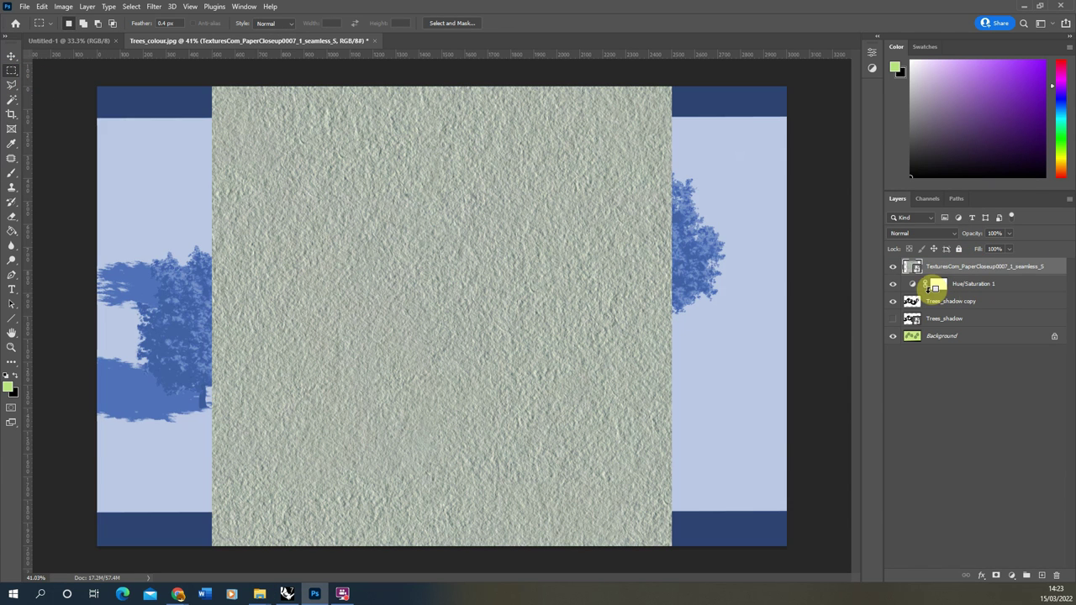
left_click(912, 292, "alt")
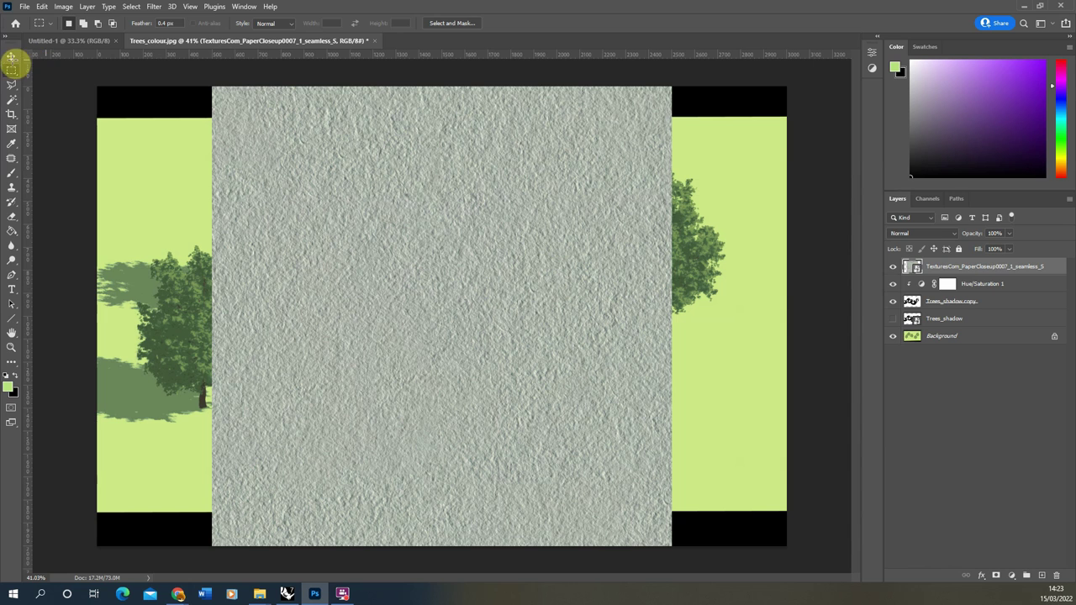
Duplicate the paper texture sideways so it covers the whole canvas, and merge the two texture layers
left_click(11, 56)
left_click_drag(373, 221, 725, 244)
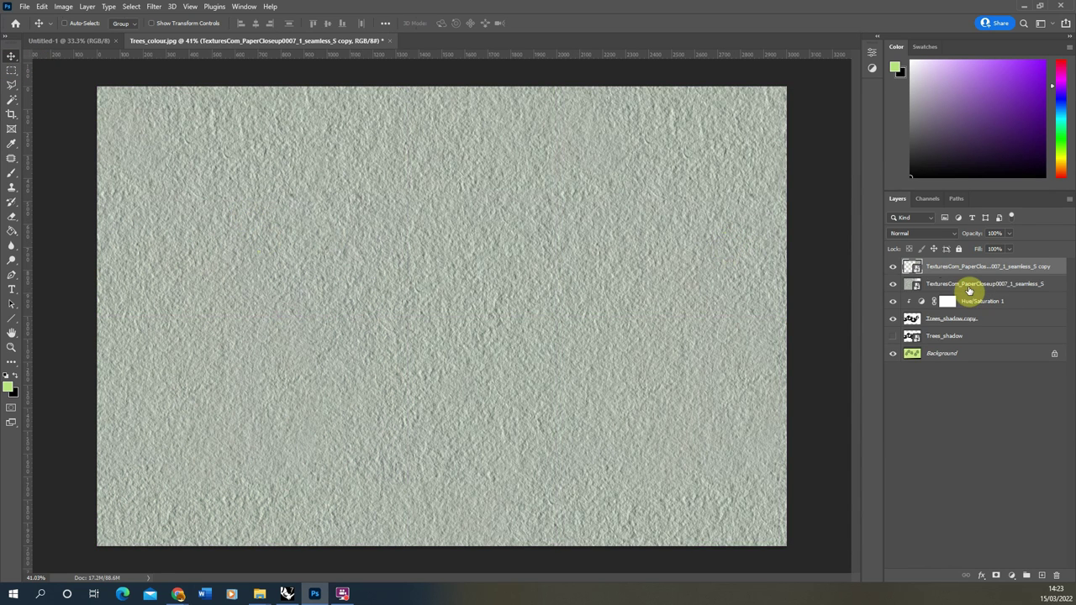
left_click(1040, 286, "shift")
right_click(966, 284)
left_click(871, 439)
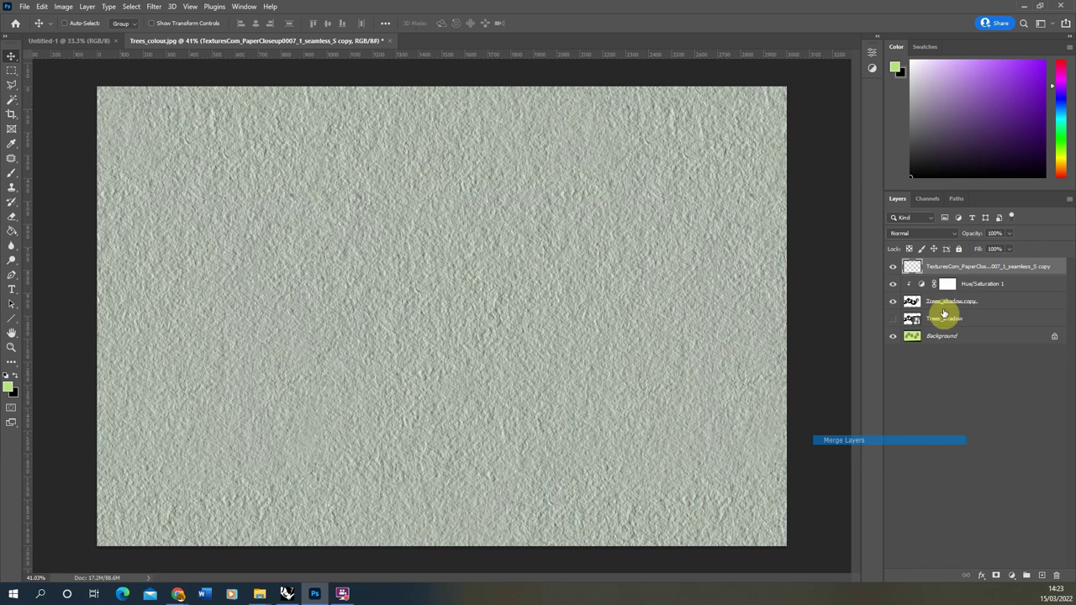
Set the merged paper texture layer to Soft Light blending with a fill of 74%
left_click(923, 234)
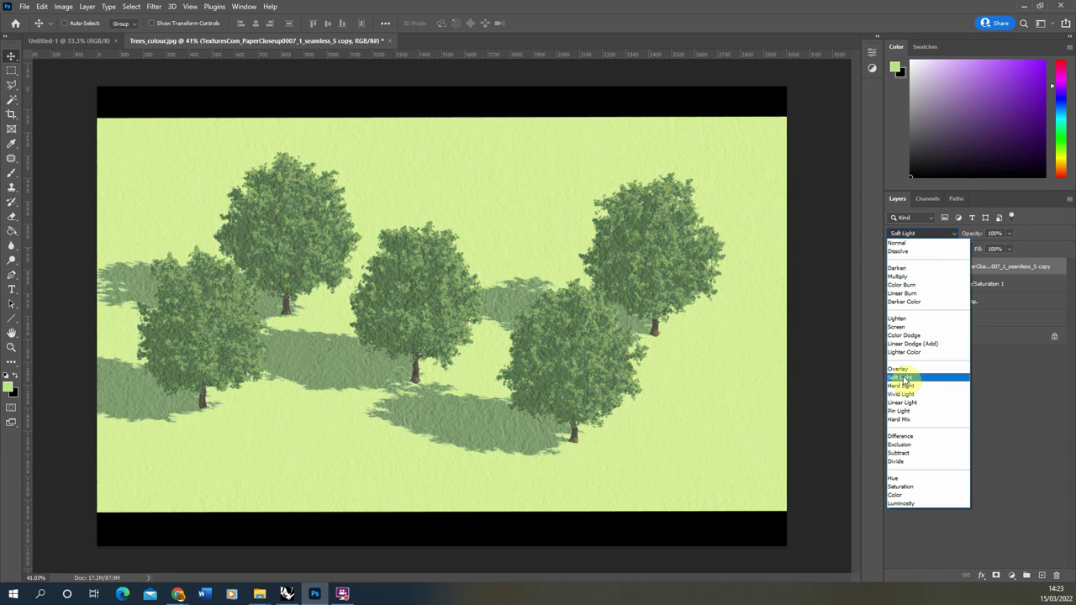
left_click(899, 362)
left_click(996, 263)
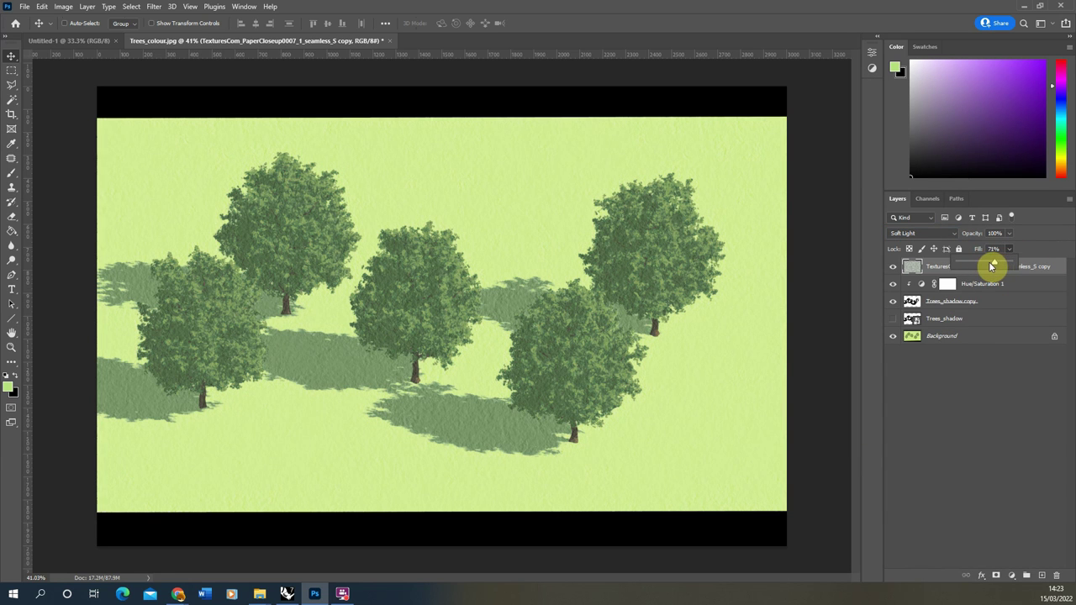
Crop the canvas to remove the black bands above and below the green scene
left_click(15, 115)
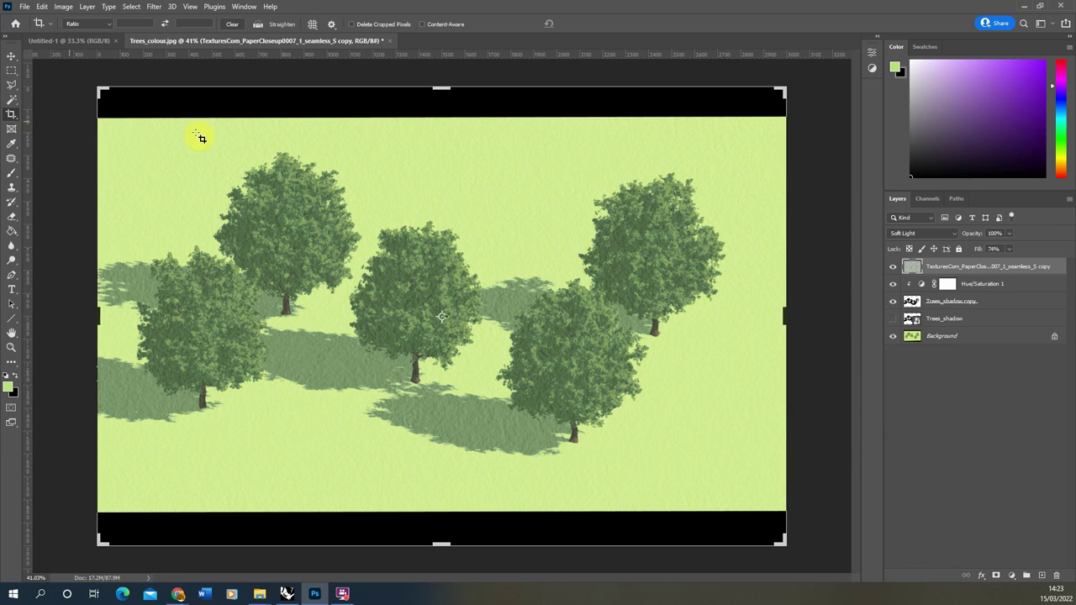
left_click_drag(445, 90, 445, 126)
left_click(12, 69)
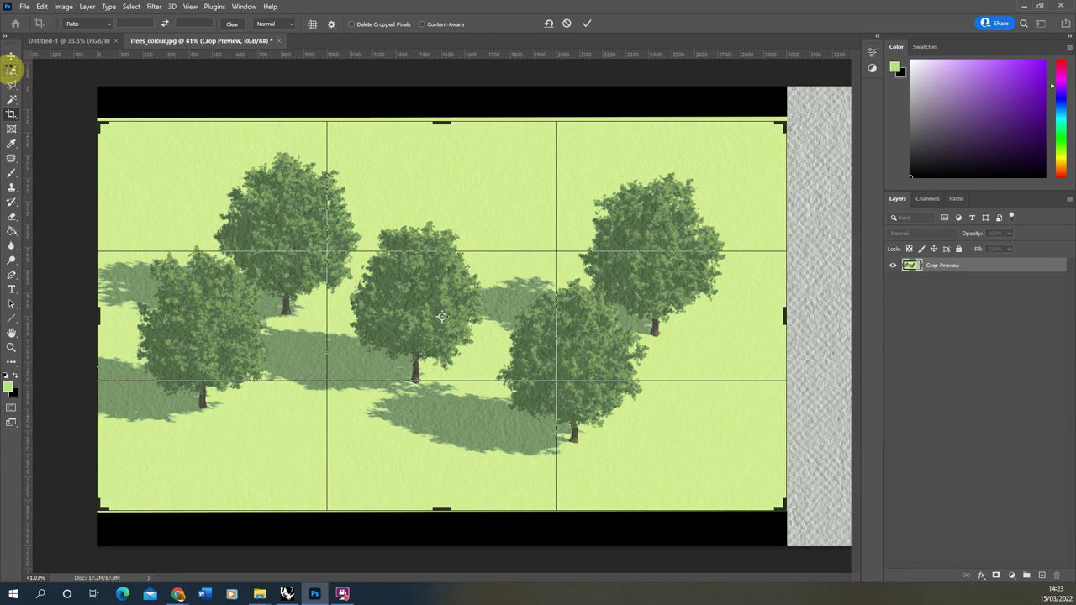
scroll(277, 227, "up", 6, "alt")
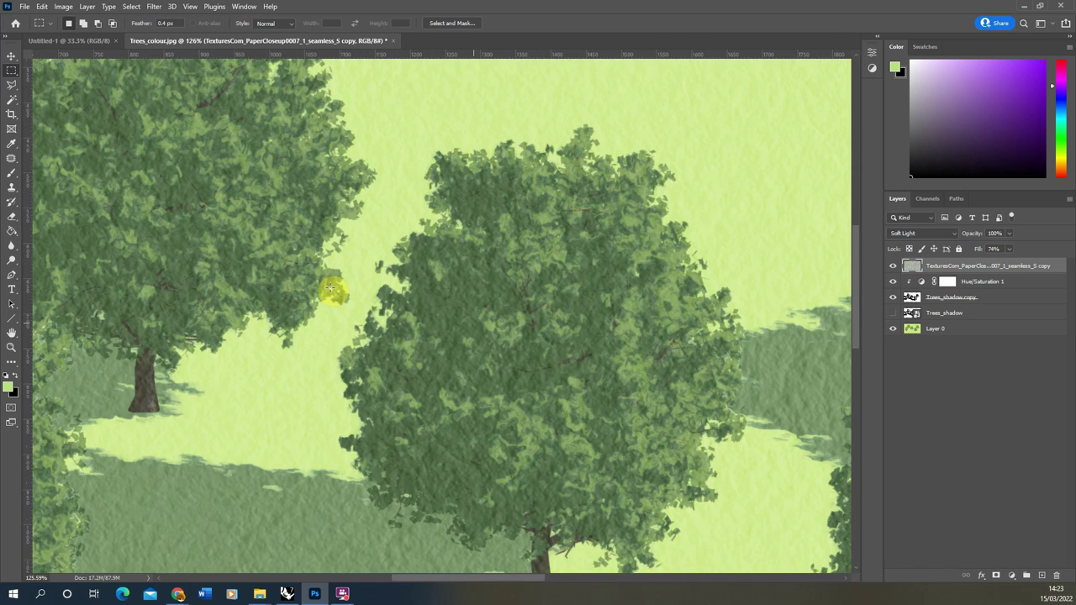
key("ctrl+0")
Add a Hue/Saturation adjustment directly above Layer 0, with Hue at +2 and a slight saturation adjustment
left_click(950, 329)
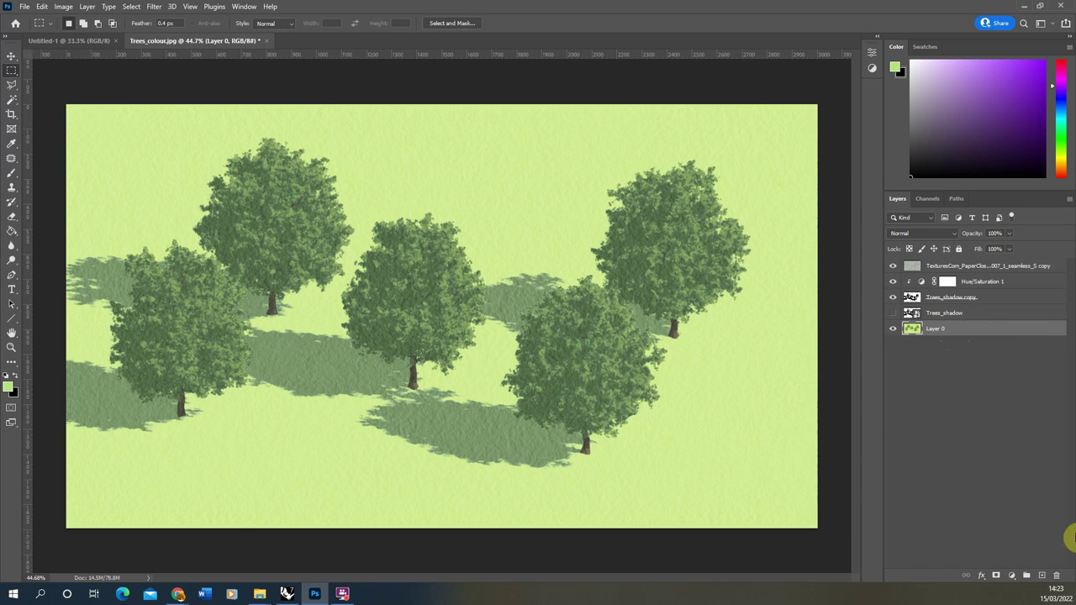
left_click(1013, 576)
left_click(1008, 467)
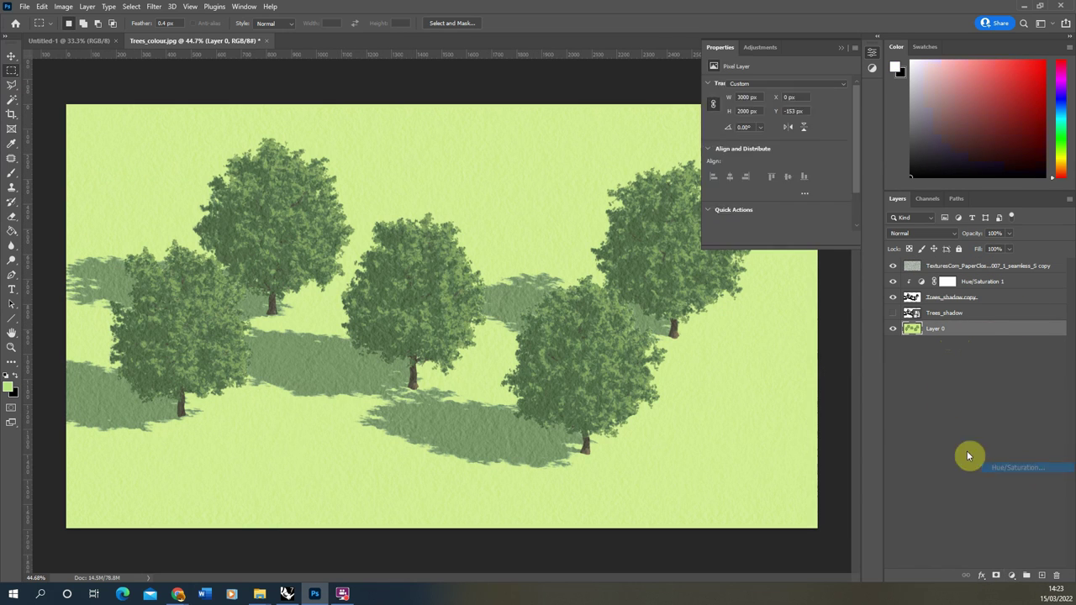
left_click_drag(779, 126, 779, 134)
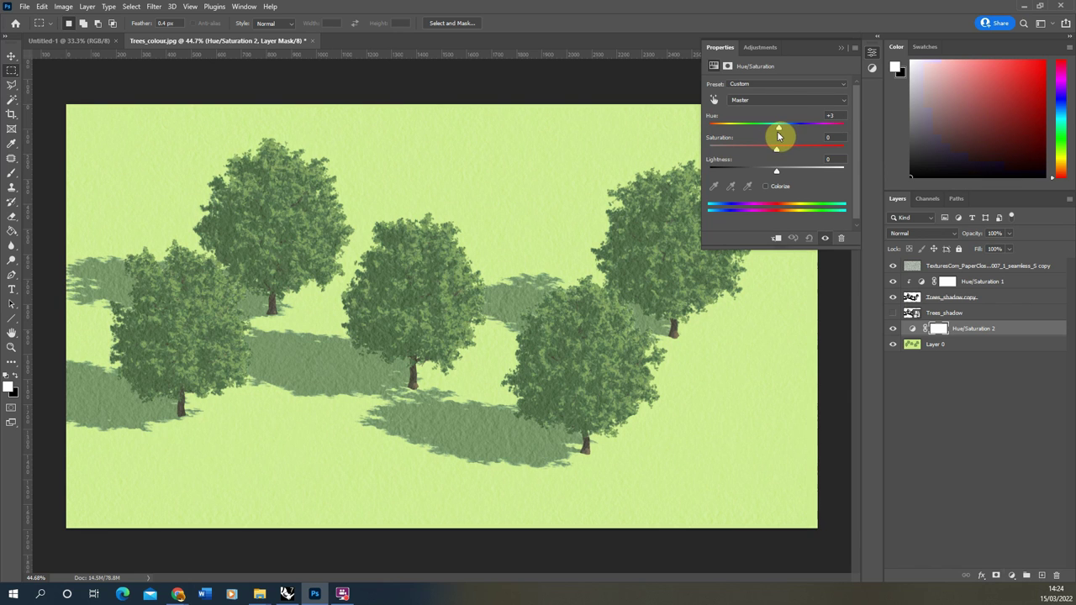
left_click_drag(781, 149, 771, 149)
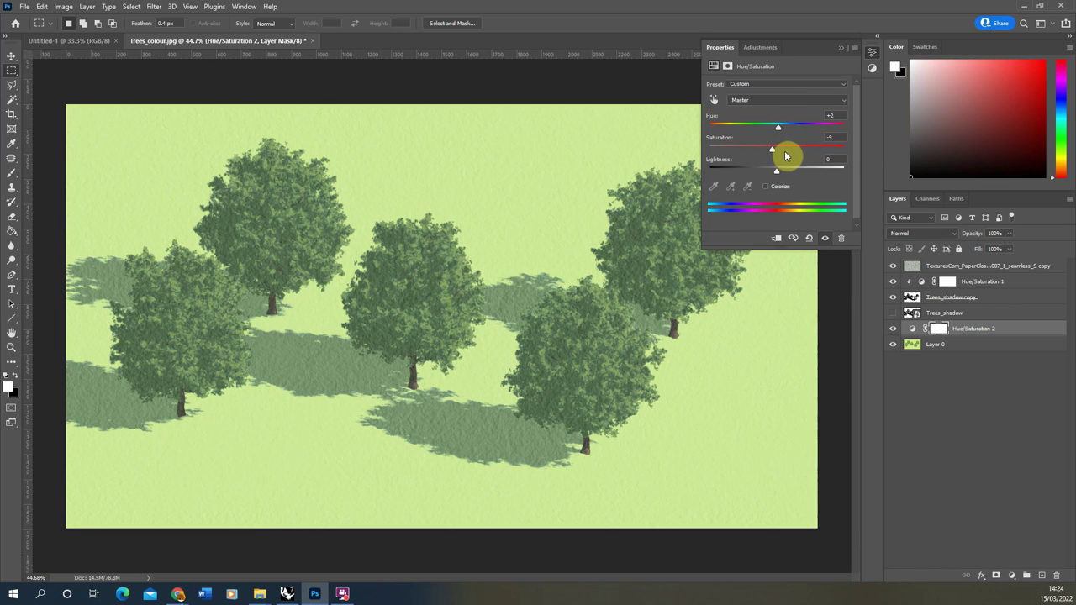
left_click(840, 47)
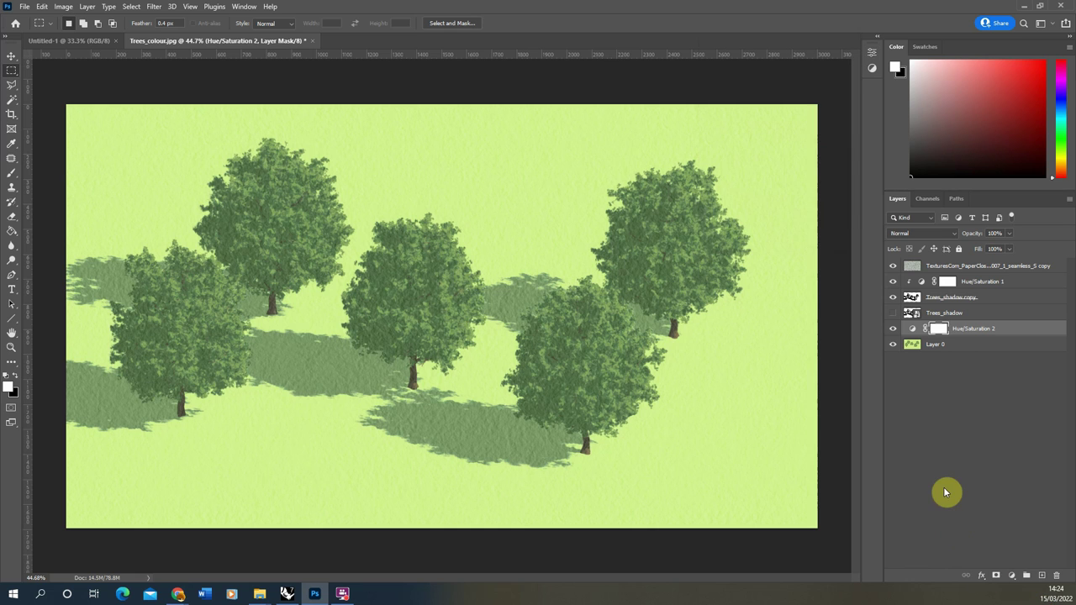
Add a Levels adjustment above the lower Hue/Saturation layer with the white input level at 235
left_click(1011, 575)
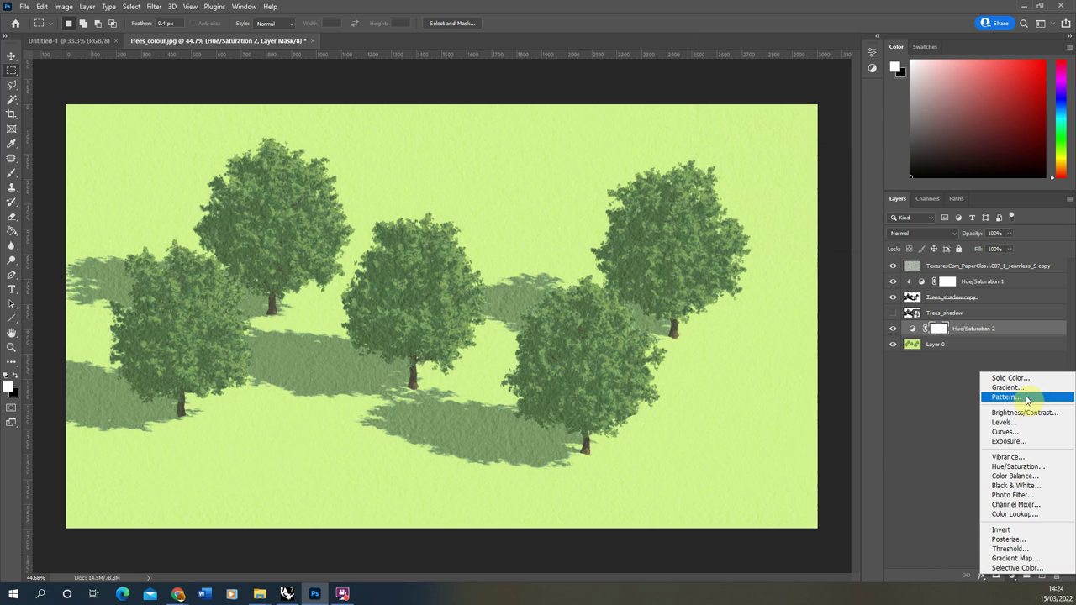
left_click(1006, 423)
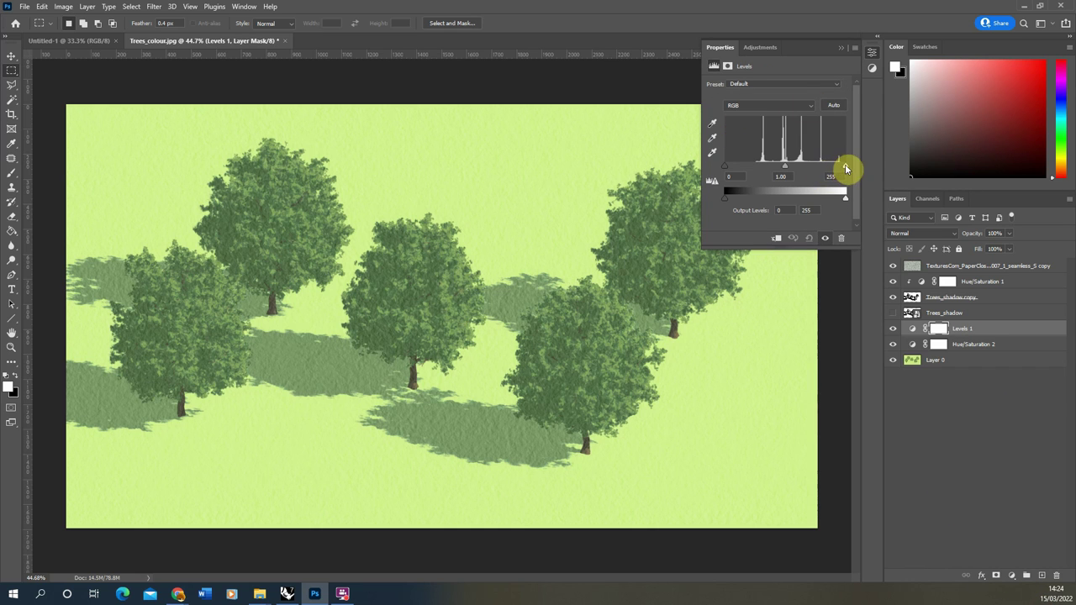
left_click_drag(845, 164, 831, 168)
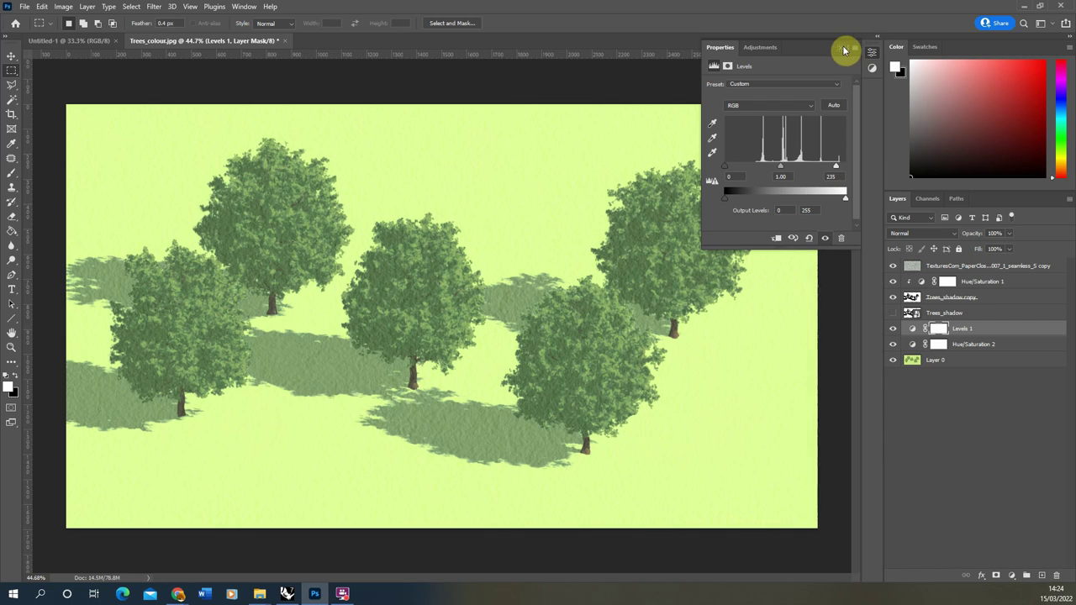
left_click(821, 149)
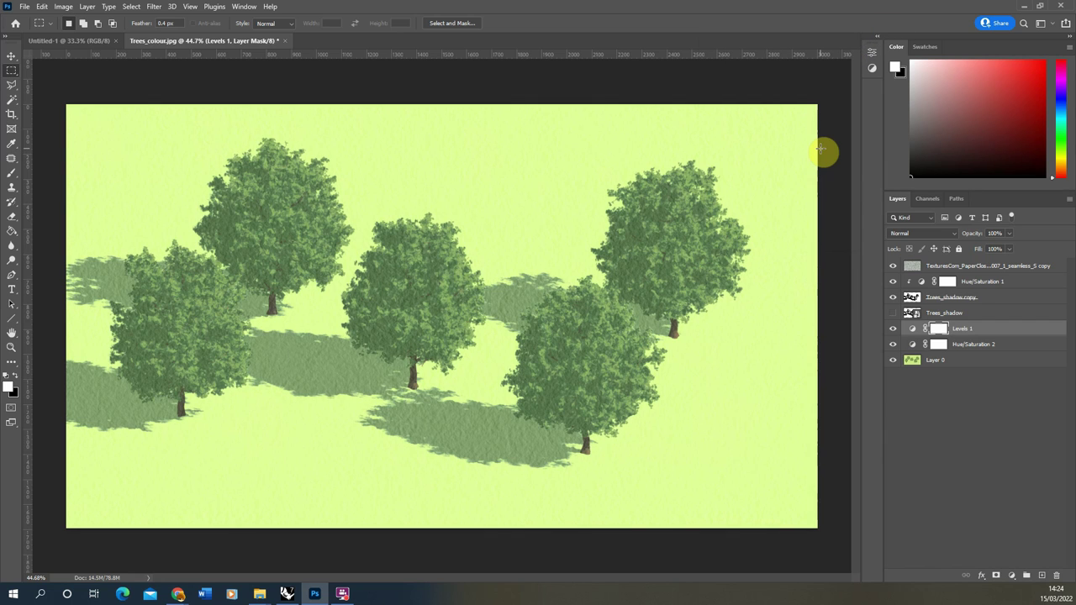